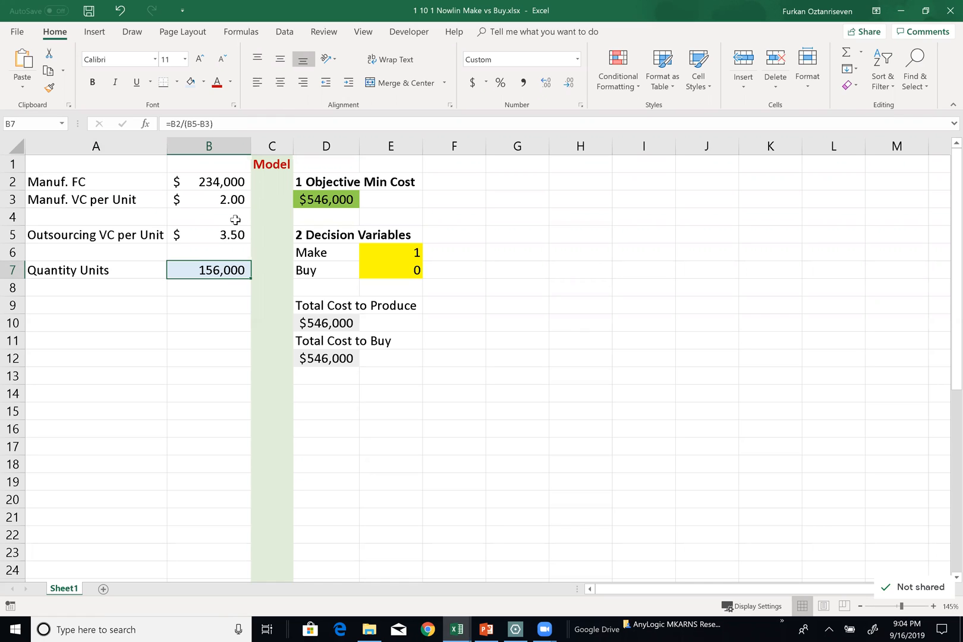
Replace the Quantity Units formula in B7 with the value 10,000
{"action": "type", "text": "10,00"}
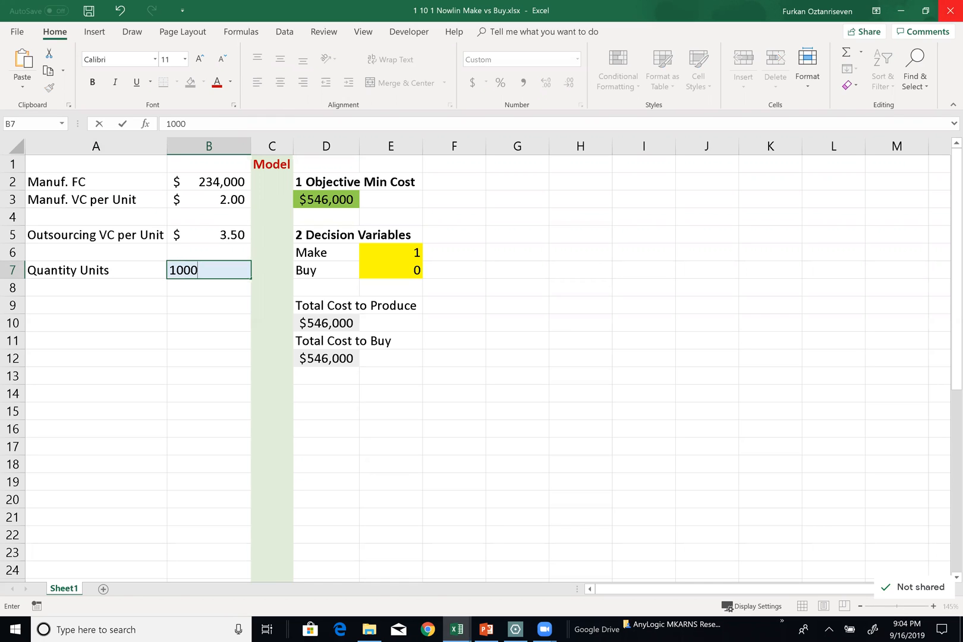
{"action": "type", "text": "0"}
{"action": "key", "text": "Return"}
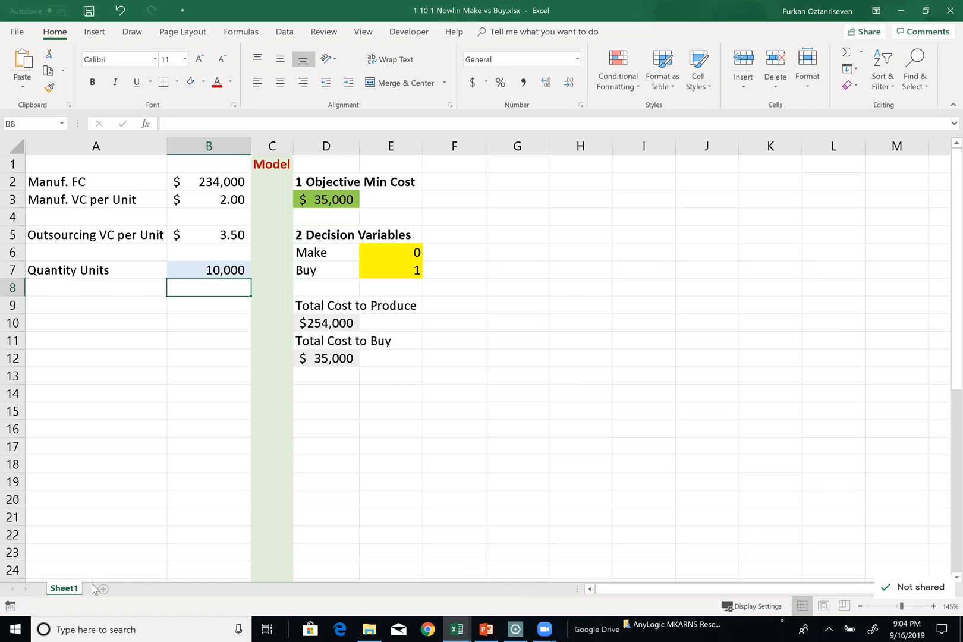
Rename Sheet1 as "model"
{"action": "double_click", "coordinate": [48, 589]}
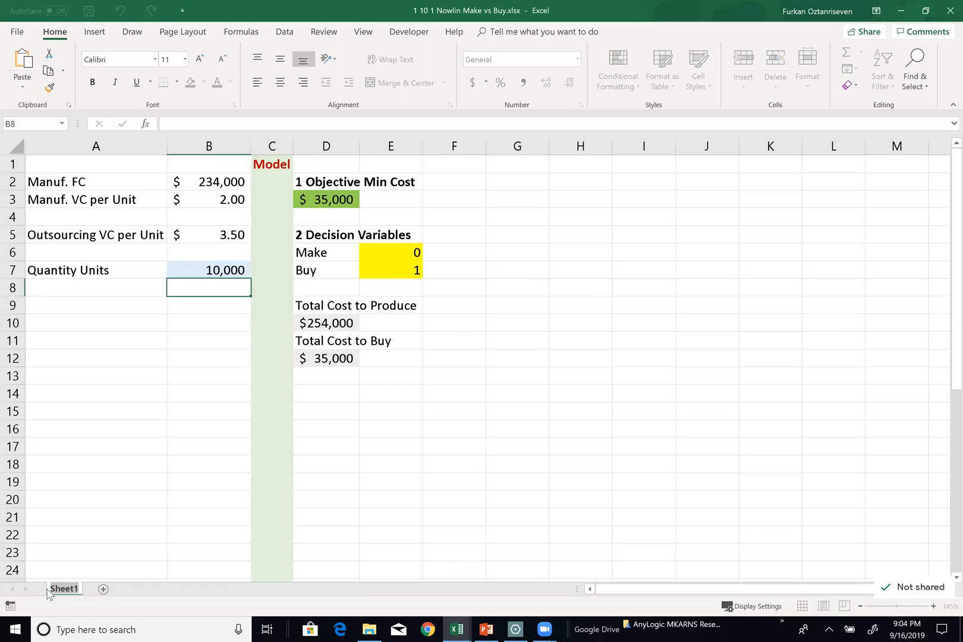
{"action": "type", "text": "model"}
{"action": "key", "text": "BackSpace"}
{"action": "type", "text": "l"}
{"action": "left_click", "coordinate": [90, 538]}
Duplicate the model sheet and rename the copy as "data table"
{"action": "left_click_drag", "start_coordinate": [70, 593], "coordinate": [90, 590]}
{"action": "double_click", "coordinate": [98, 590]}
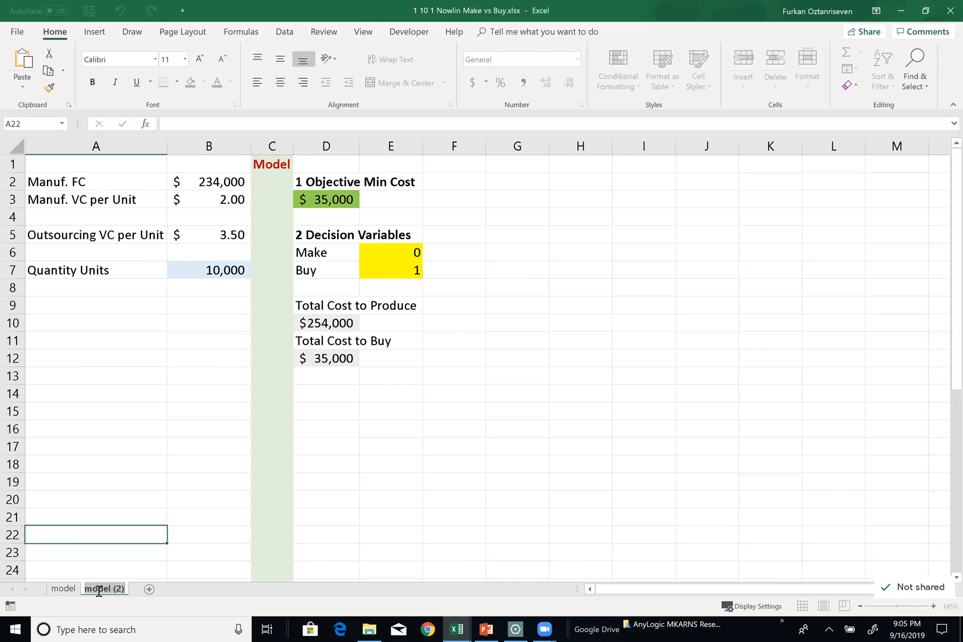
{"action": "type", "text": "data table"}
{"action": "key", "text": "Return"}
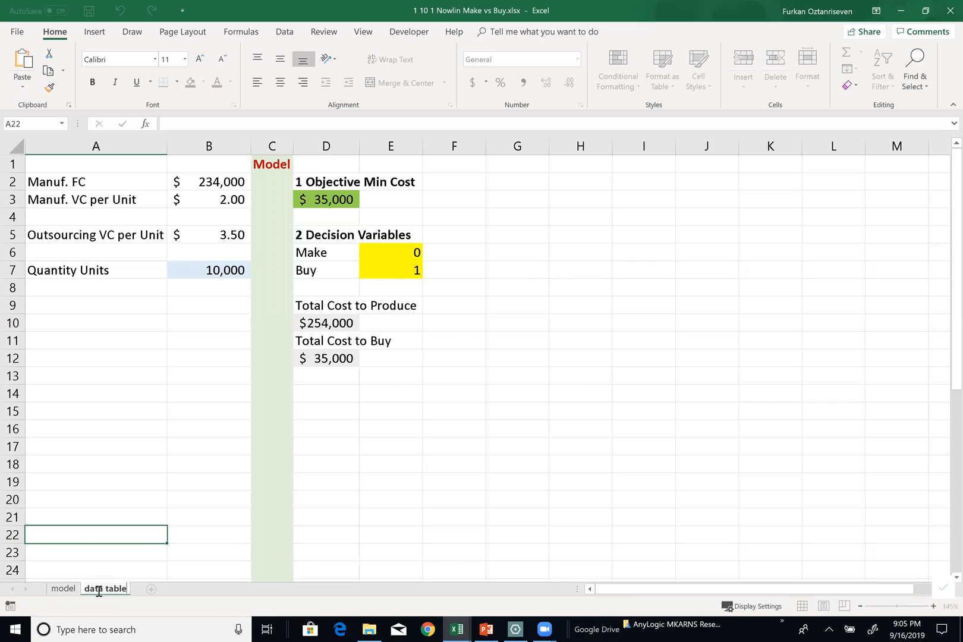
{"action": "left_click", "coordinate": [389, 462]}
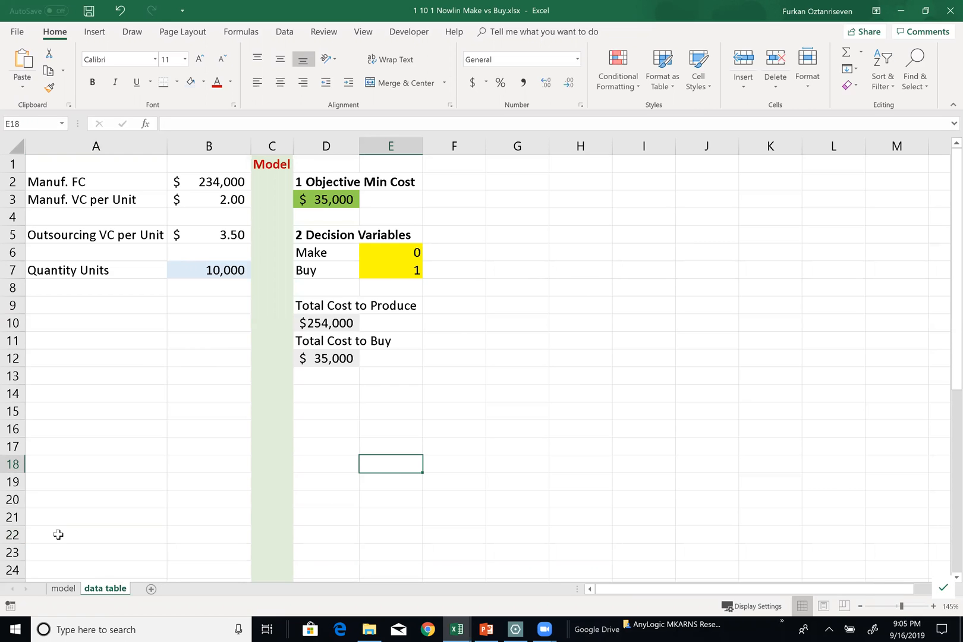
Enter the heading "Sensitivity" in cell F1 of the data table sheet
{"action": "left_click", "coordinate": [462, 170]}
{"action": "type", "text": "Sensiti"}
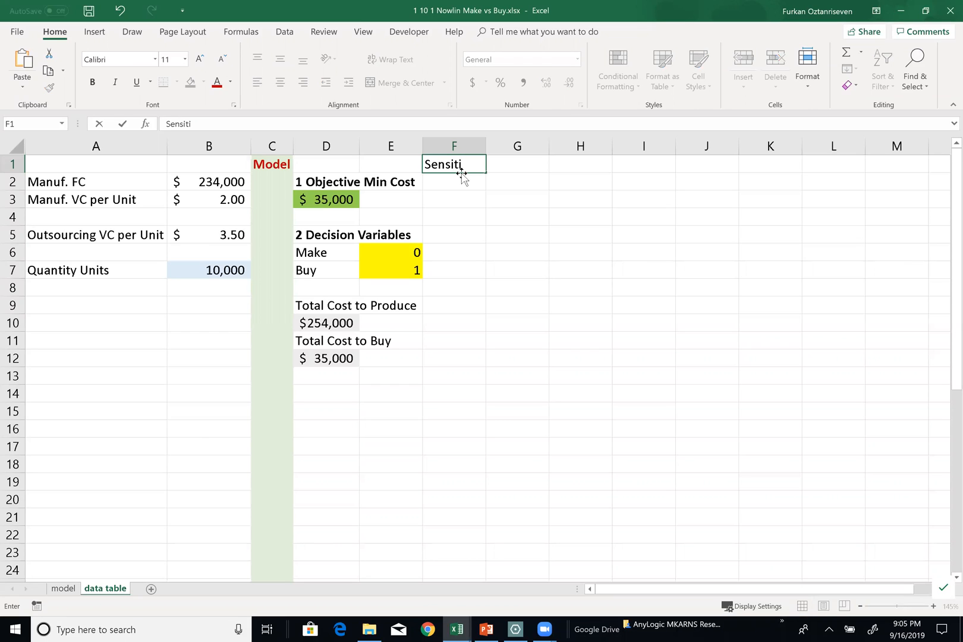
{"action": "type", "text": "vity"}
{"action": "key", "text": "Tab"}
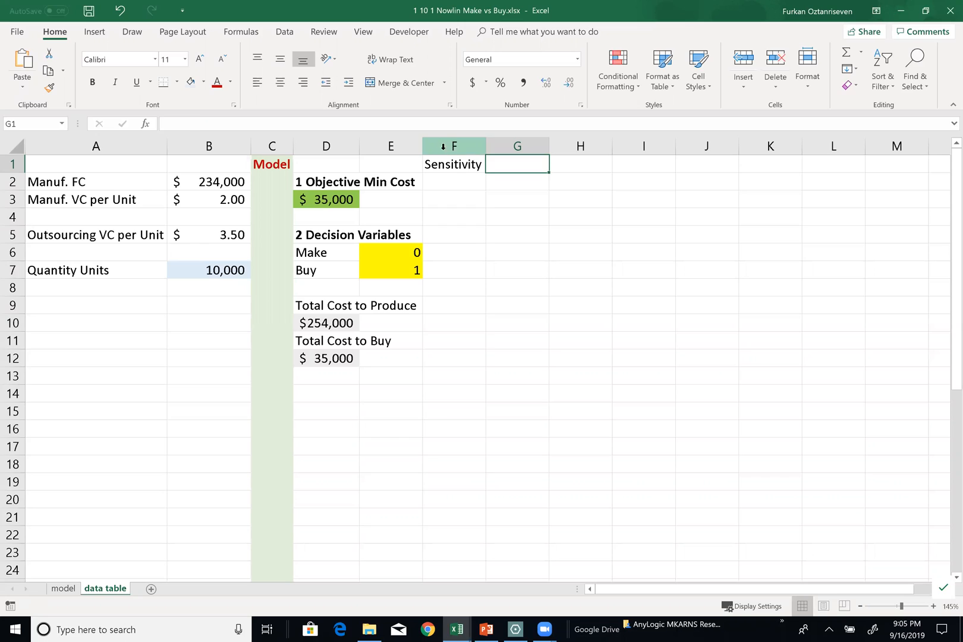
Format column F with bold red text and a light gold fill
{"action": "left_click", "coordinate": [442, 146]}
{"action": "key", "text": "ctrl+b"}
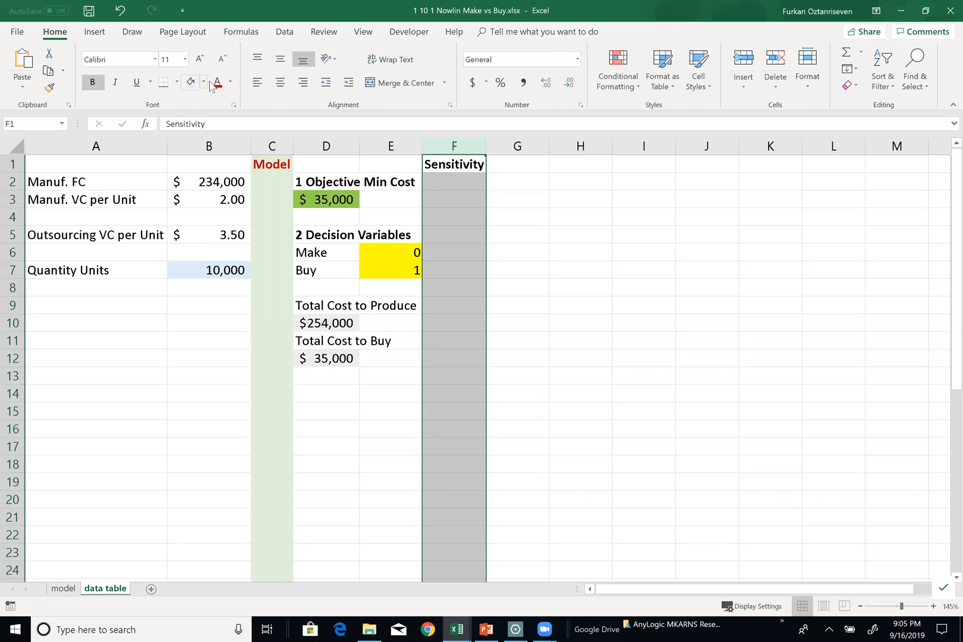
{"action": "left_click", "coordinate": [203, 81]}
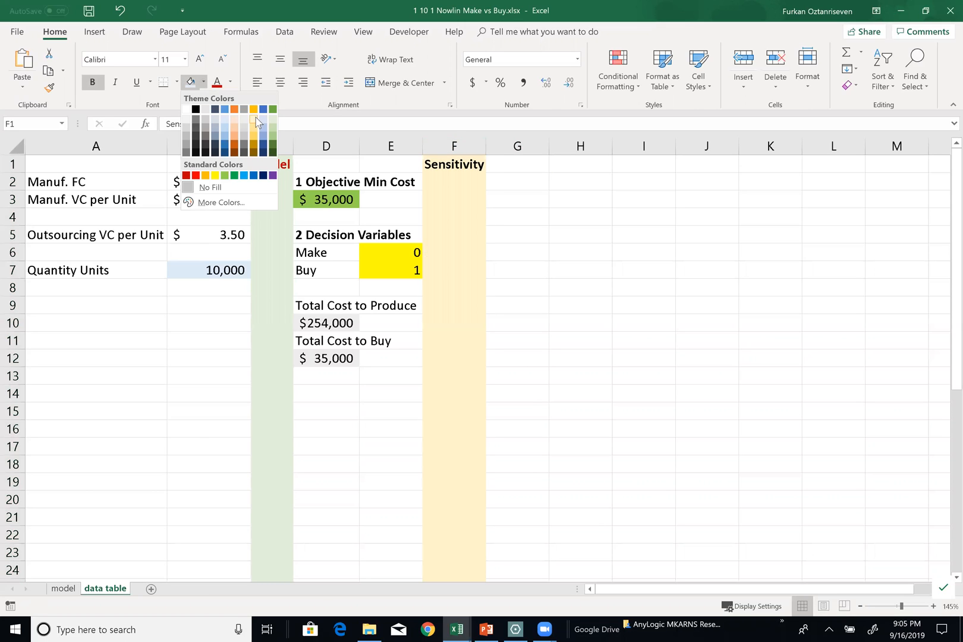
{"action": "left_click", "coordinate": [253, 118]}
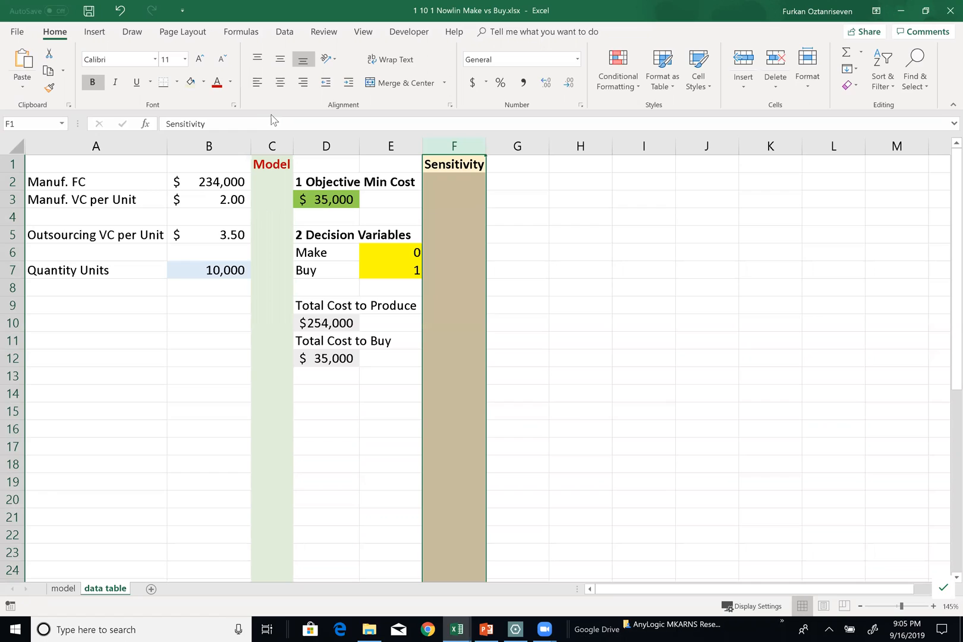
{"action": "left_click", "coordinate": [217, 82]}
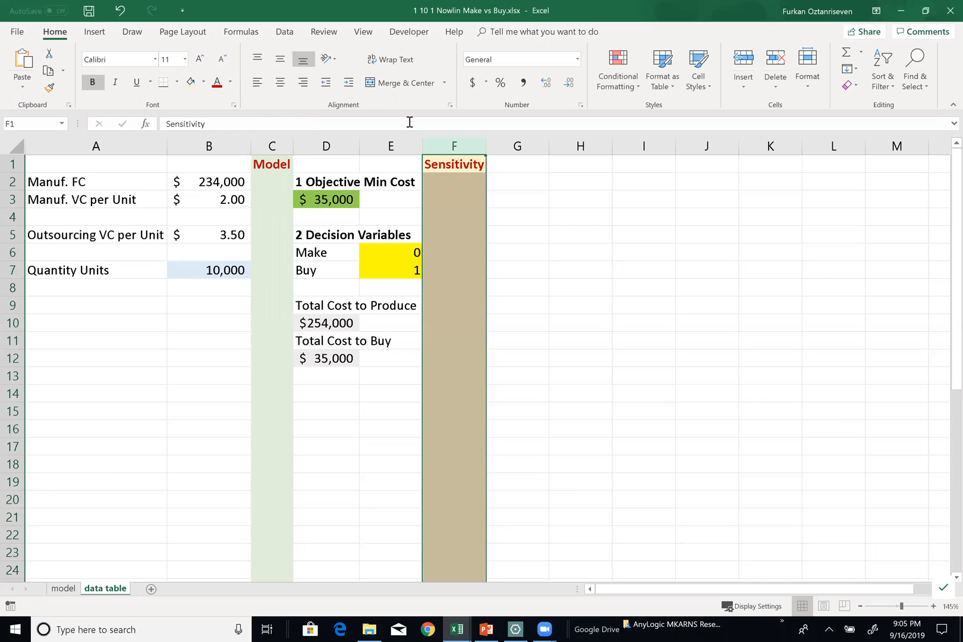
Enter the bold heading "Quantity" in cell G2
{"action": "left_click", "coordinate": [500, 182]}
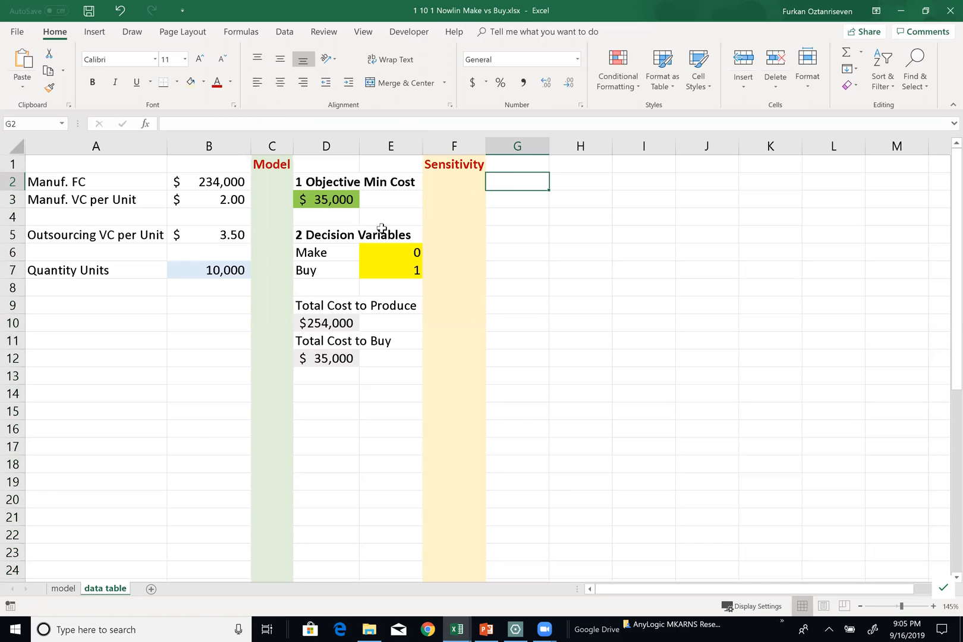
{"action": "key", "text": "ctrl+b"}
{"action": "type", "text": "Quantity"}
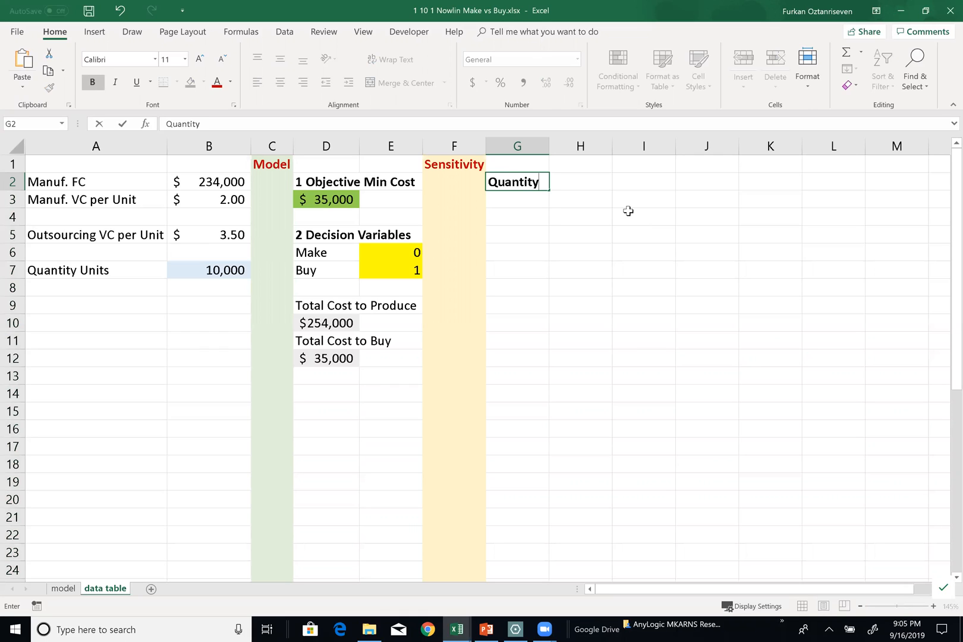
{"action": "key", "text": "Return"}
{"action": "key", "text": "Return"}
Fill G4:G16 with a quantity series from 0 to 300,000 in increments of 25,000
{"action": "key", "text": "Up"}
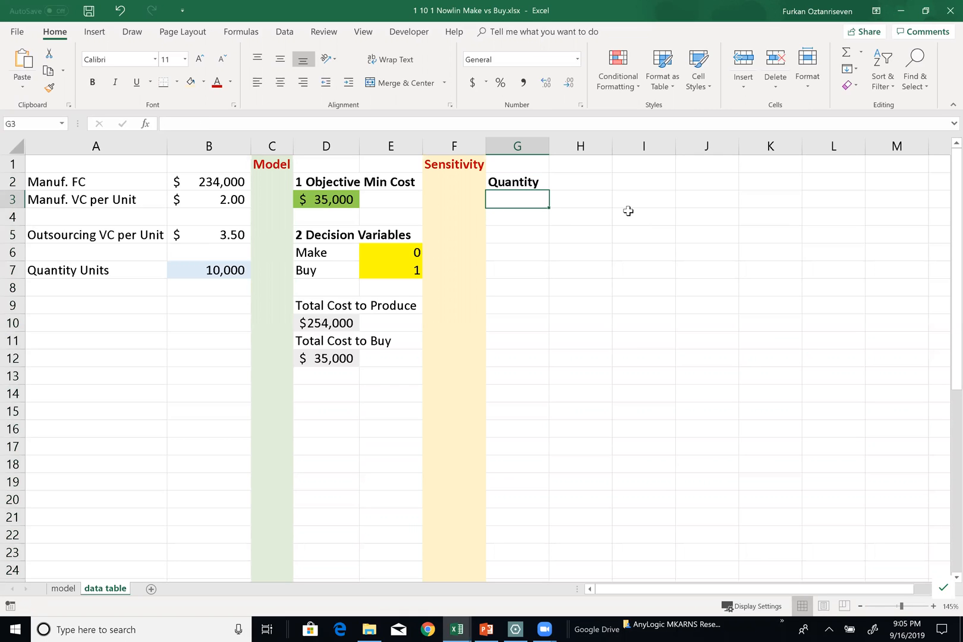
{"action": "key", "text": "Down"}
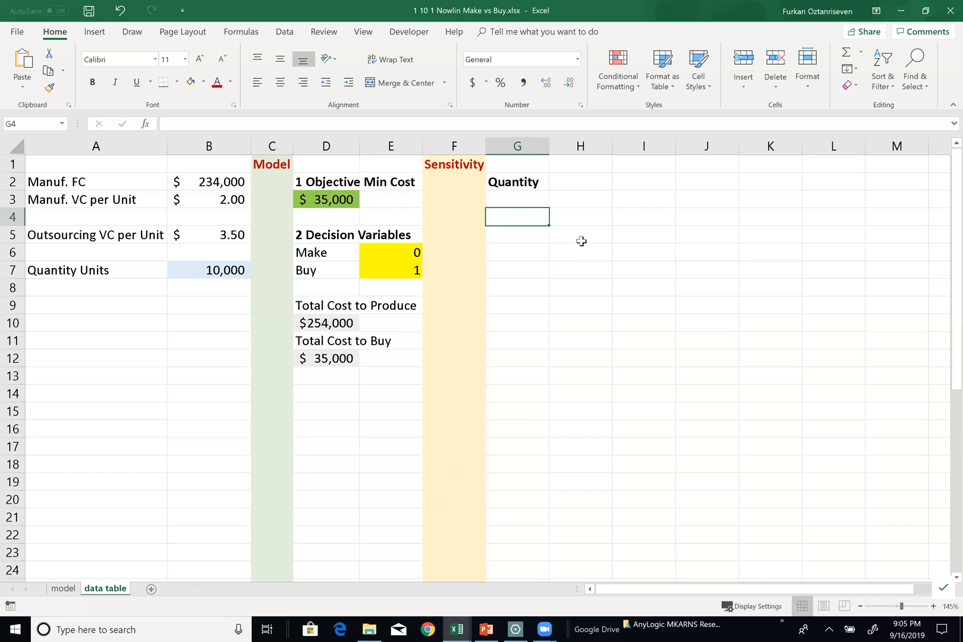
{"action": "type", "text": "0"}
{"action": "key", "text": "Return"}
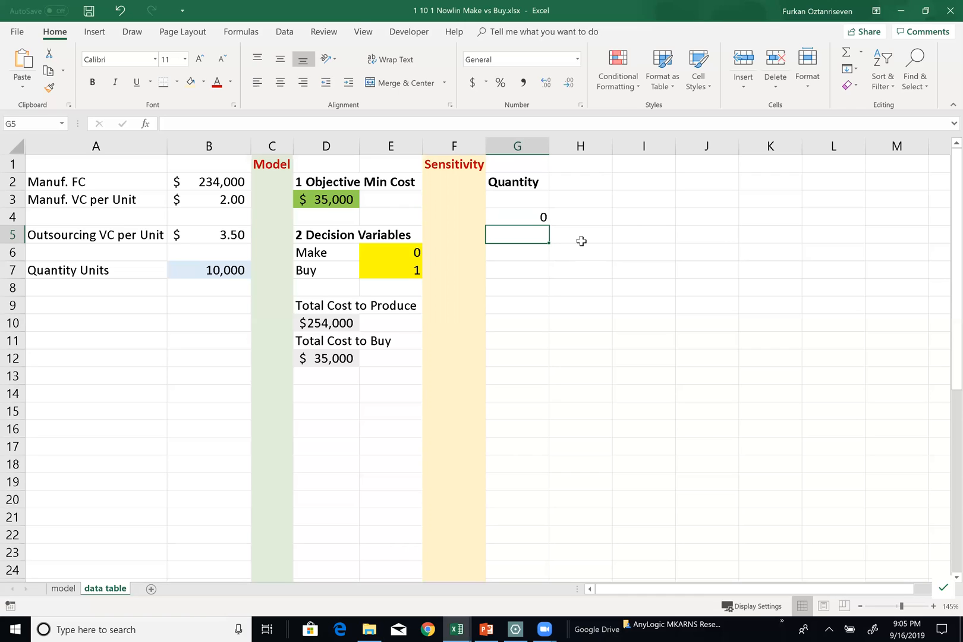
{"action": "type", "text": "25000"}
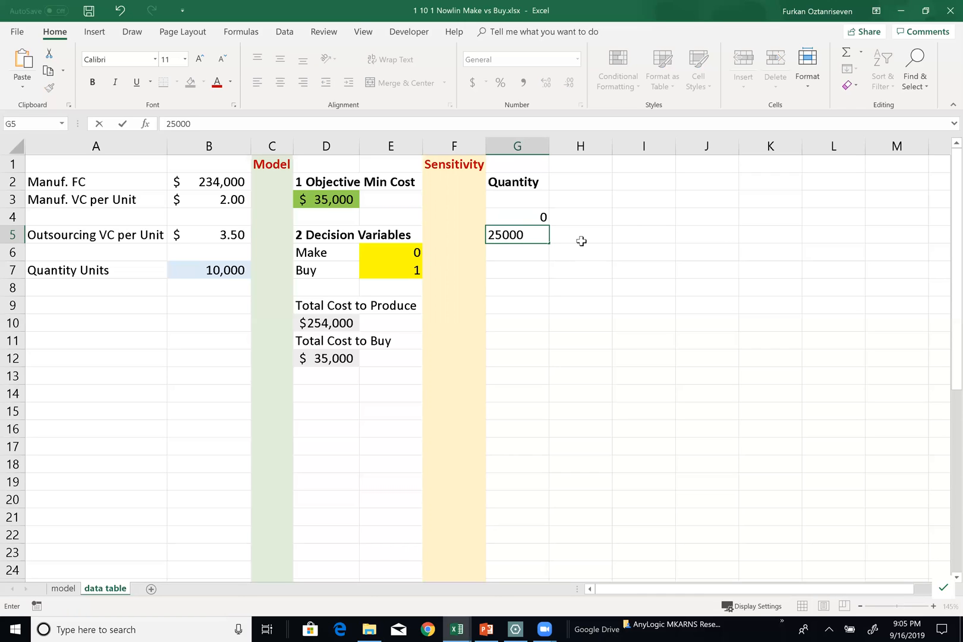
{"action": "key", "text": "Return"}
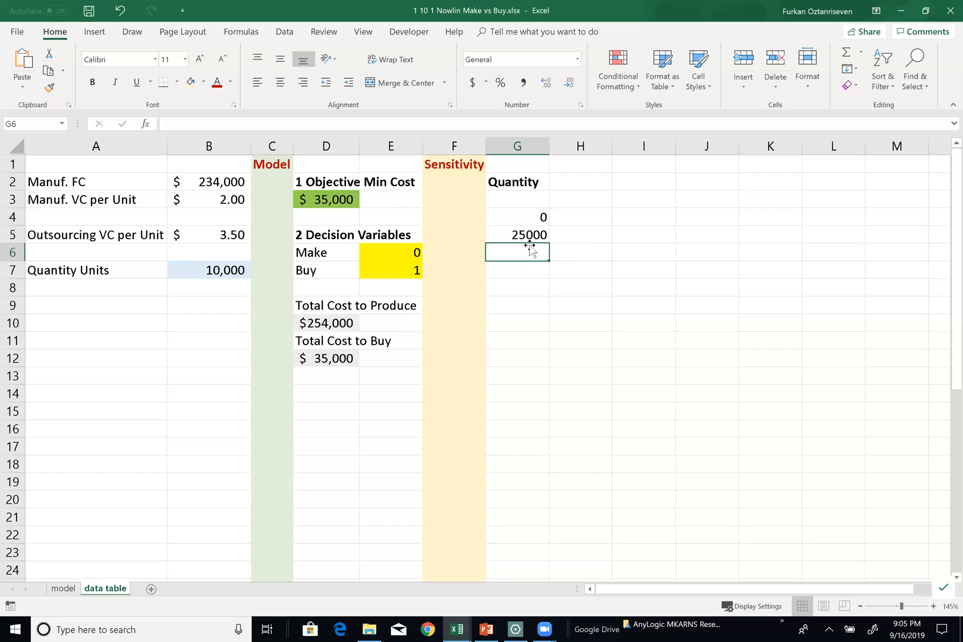
{"action": "left_click_drag", "start_coordinate": [538, 216], "coordinate": [539, 440]}
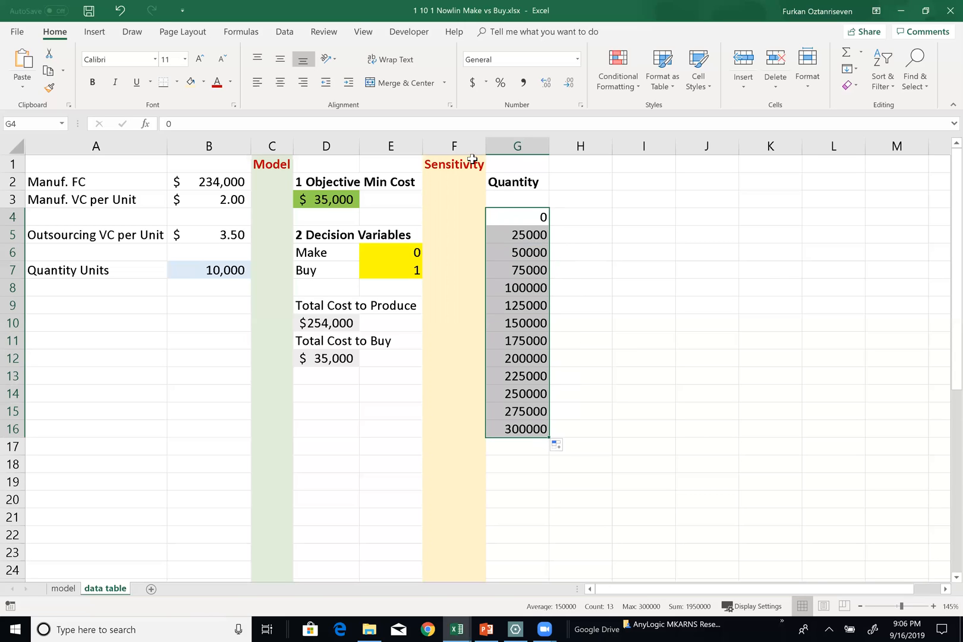
Format the quantities in G4:G16 with thousands separators and no decimals
{"action": "left_click", "coordinate": [524, 82]}
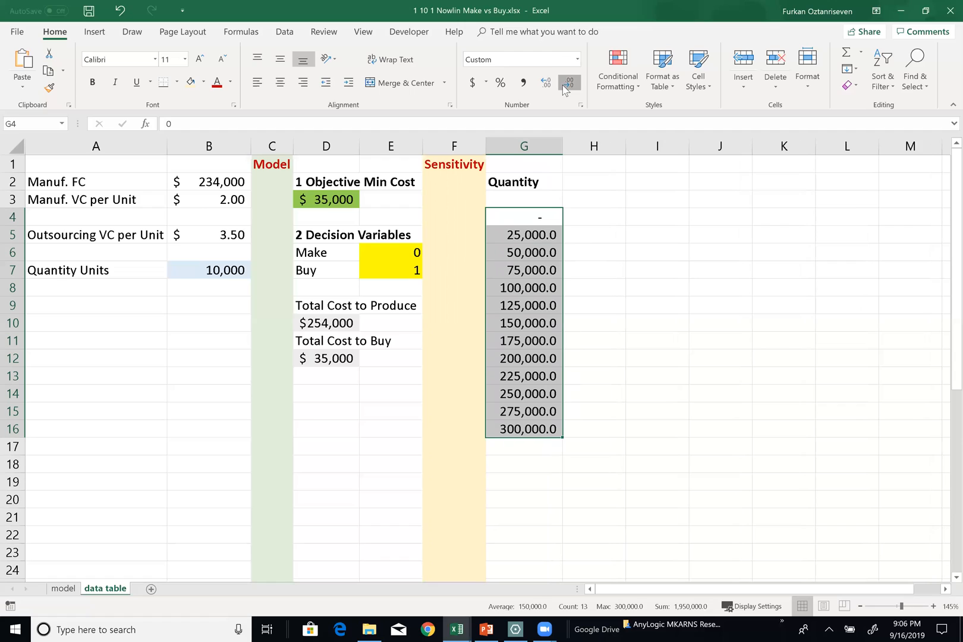
{"action": "left_click", "coordinate": [569, 82]}
{"action": "left_click", "coordinate": [568, 82]}
{"action": "left_click", "coordinate": [528, 254]}
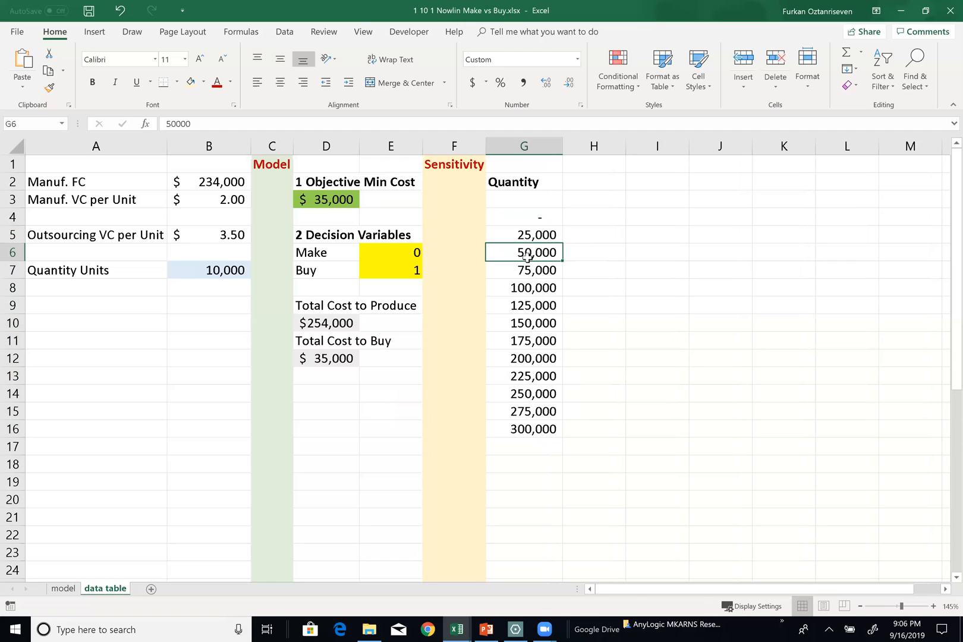
Enter the bold heading "Min Cost" in cell H2
{"action": "left_click", "coordinate": [582, 182]}
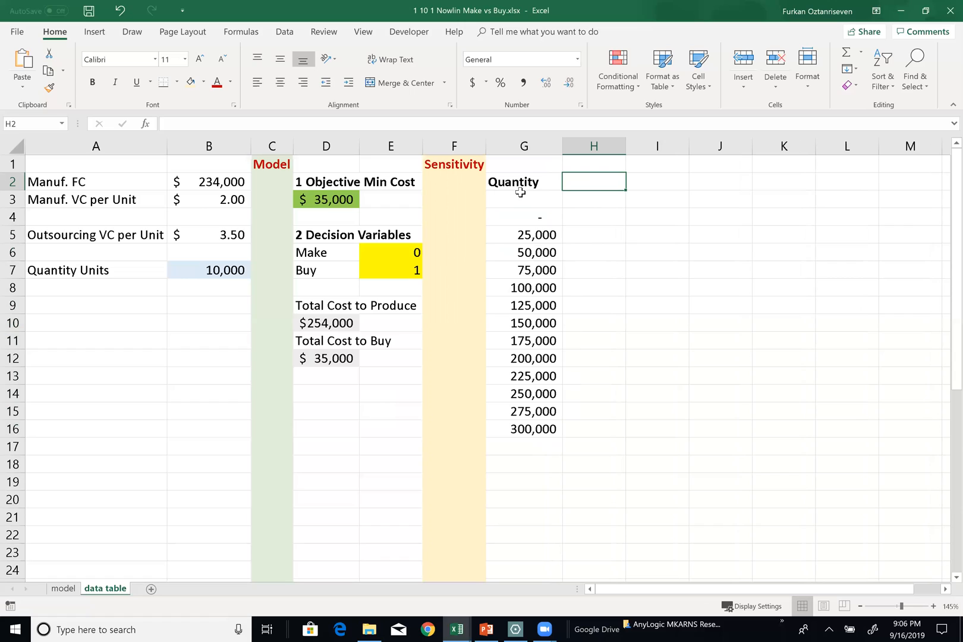
{"action": "type", "text": "Min Cost"}
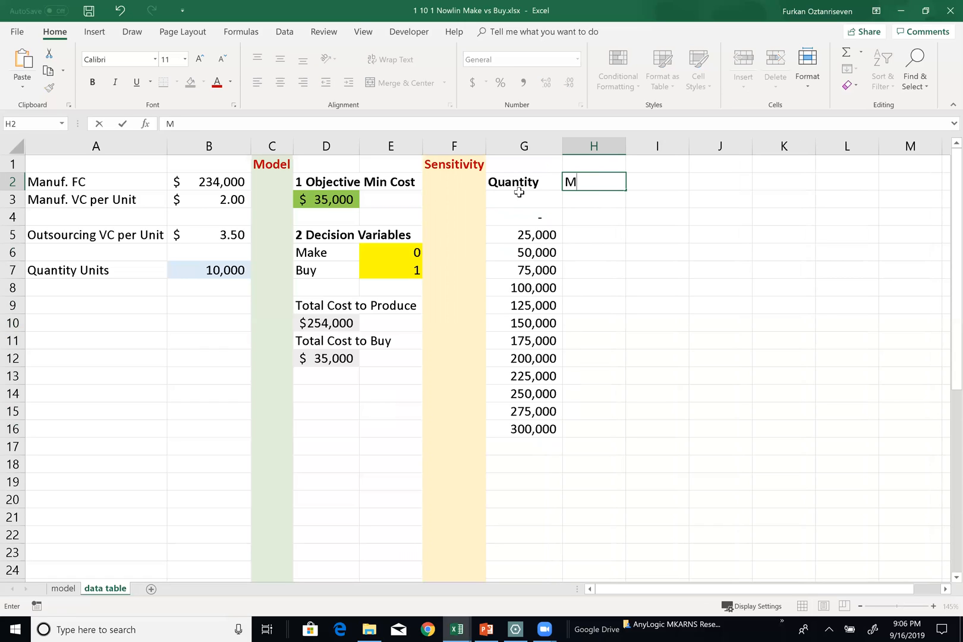
{"action": "key", "text": "Tab"}
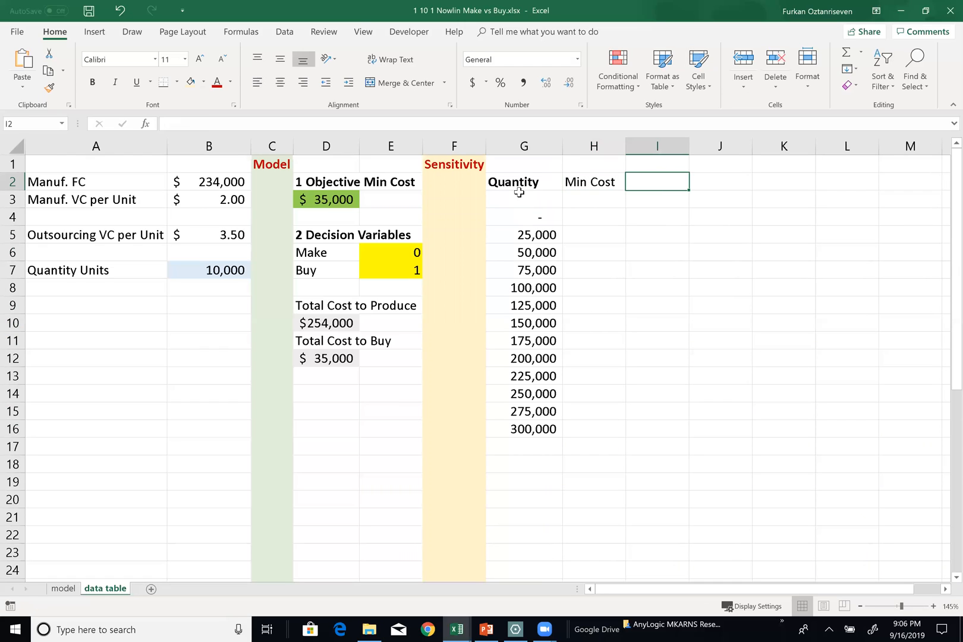
{"action": "left_click", "coordinate": [605, 182]}
{"action": "key", "text": "ctrl+b"}
{"action": "left_click", "coordinate": [606, 194]}
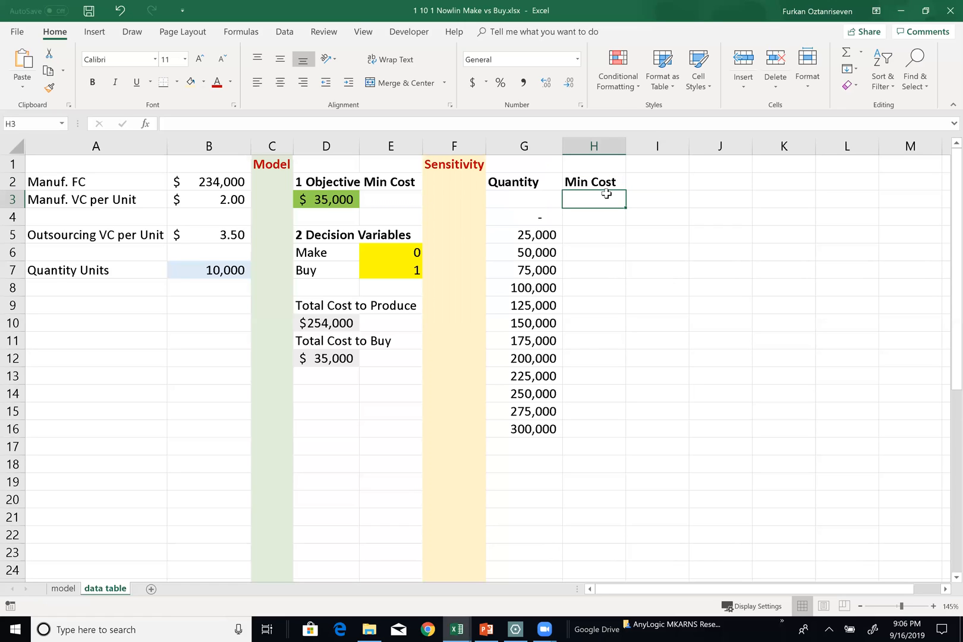
{"action": "type", "text": "="}
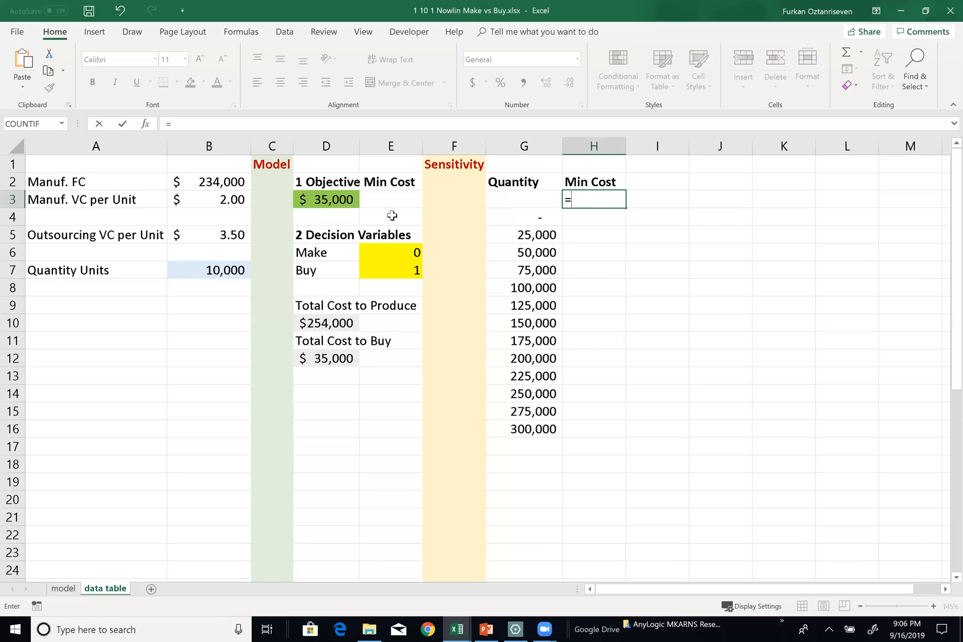
{"action": "left_click", "coordinate": [340, 197]}
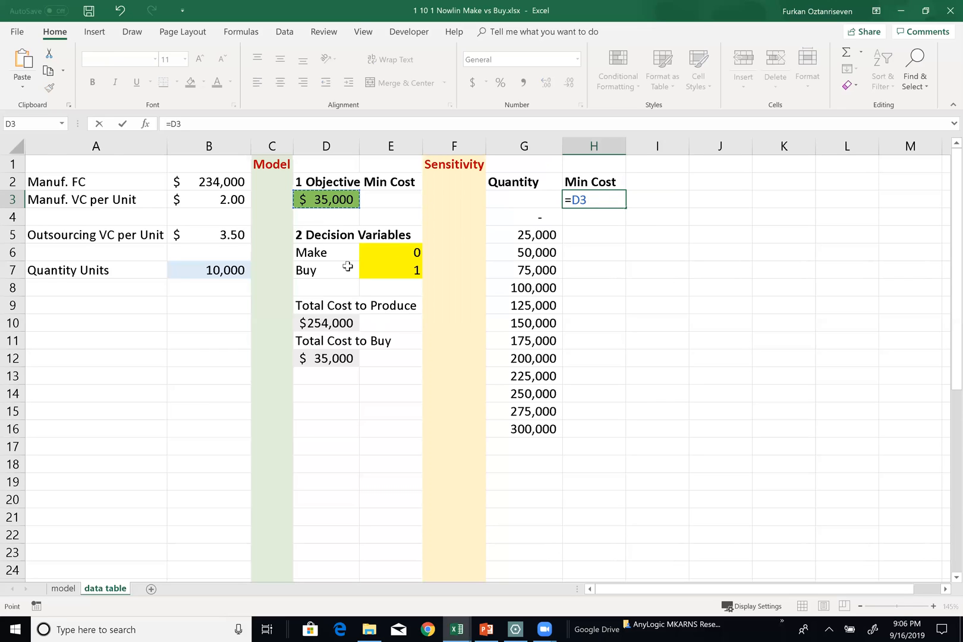
{"action": "key", "text": "Escape"}
{"action": "left_click", "coordinate": [582, 182]}
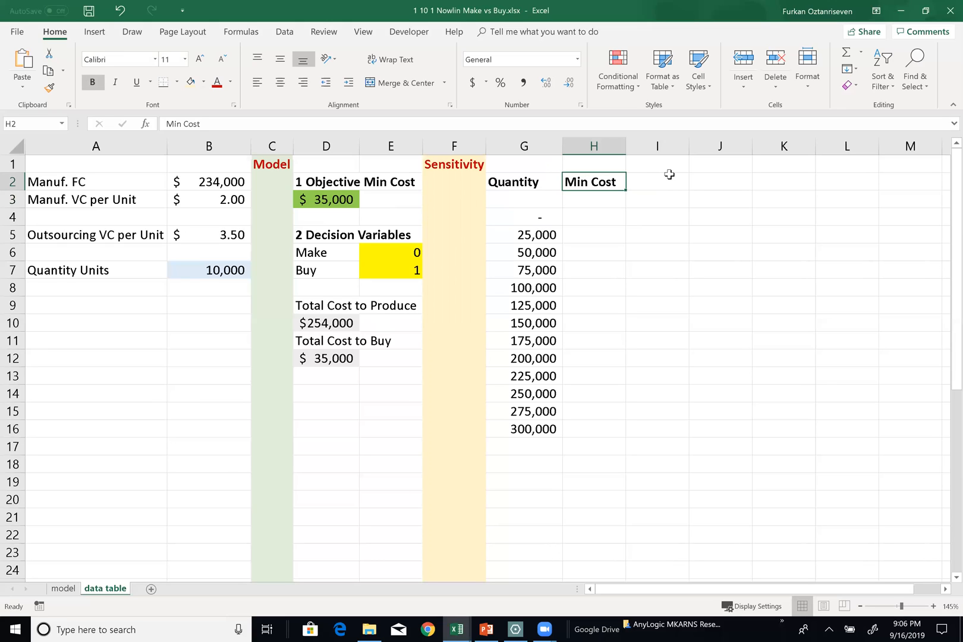
{"action": "key", "text": "Left"}
{"action": "key", "text": "Down"}
{"action": "key", "text": "Left"}
{"action": "key", "text": "Down"}
{"action": "key", "text": "Down"}
{"action": "key", "text": "Down"}
{"action": "key", "text": "Down"}
{"action": "key", "text": "Down"}
{"action": "key", "text": "Down"}
{"action": "key", "text": "Down"}
{"action": "key", "text": "Right"}
{"action": "key", "text": "Up"}
{"action": "key", "text": "Up"}
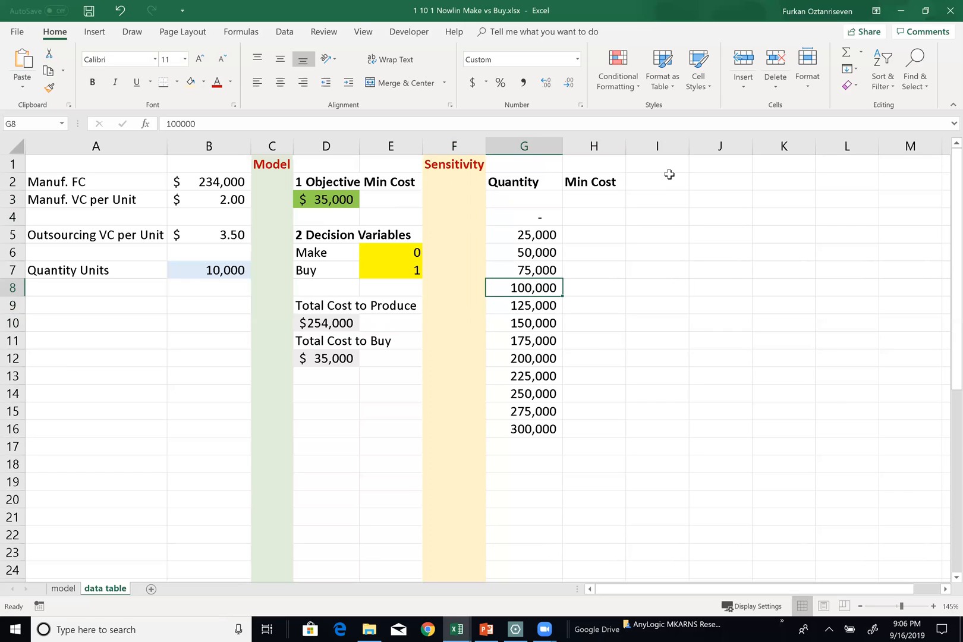
{"action": "key", "text": "Right"}
{"action": "key", "text": "Right"}
{"action": "key", "text": "Up"}
{"action": "key", "text": "Up"}
{"action": "key", "text": "Left"}
{"action": "key", "text": "Up"}
{"action": "key", "text": "Up"}
{"action": "key", "text": "Up"}
{"action": "key", "text": "Up"}
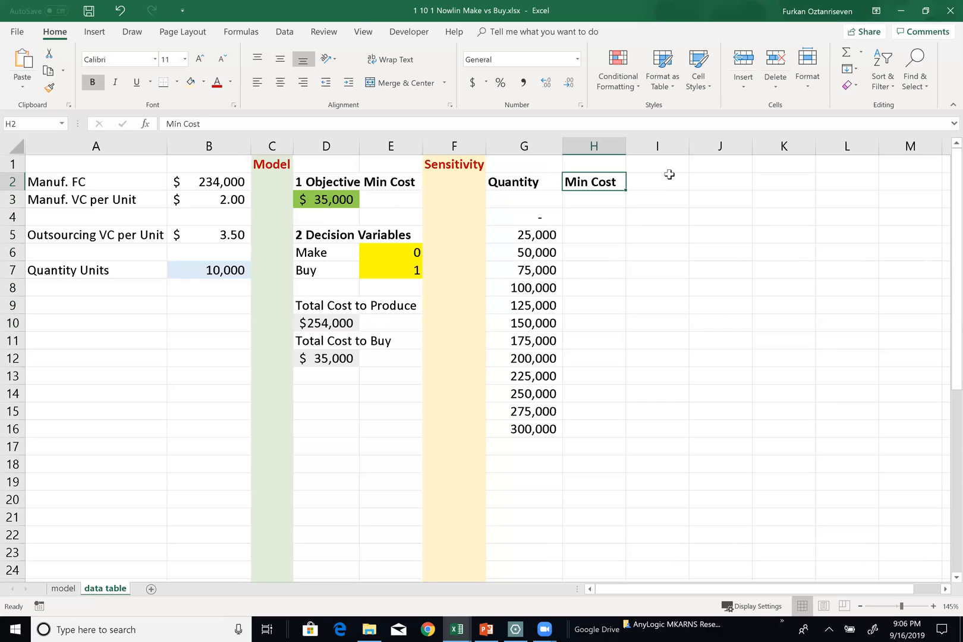
Replace the heading in H2 with "Savings Due to Buy"
{"action": "type", "text": "Savings Due to "}
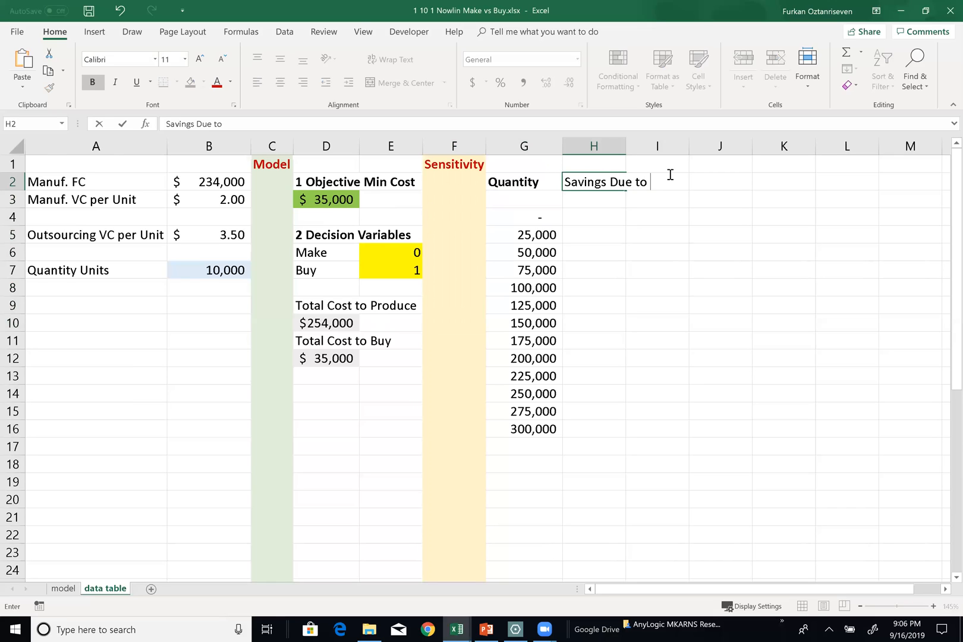
{"action": "type", "text": "Buy"}
{"action": "key", "text": "Return"}
{"action": "key", "text": "Return"}
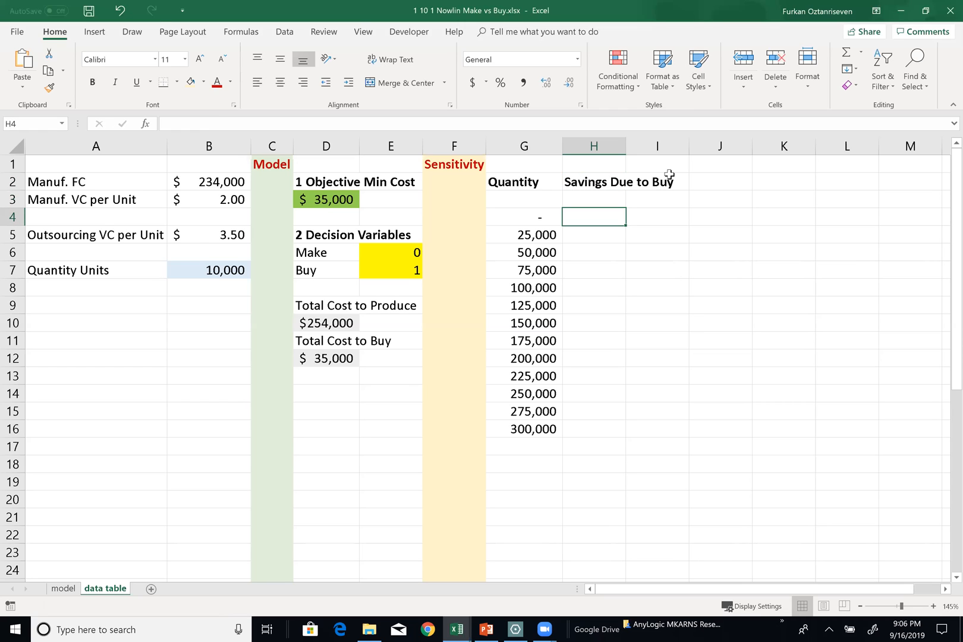
Enter the bold label "Savings due to Buy" in cell D14
{"action": "left_click", "coordinate": [343, 399]}
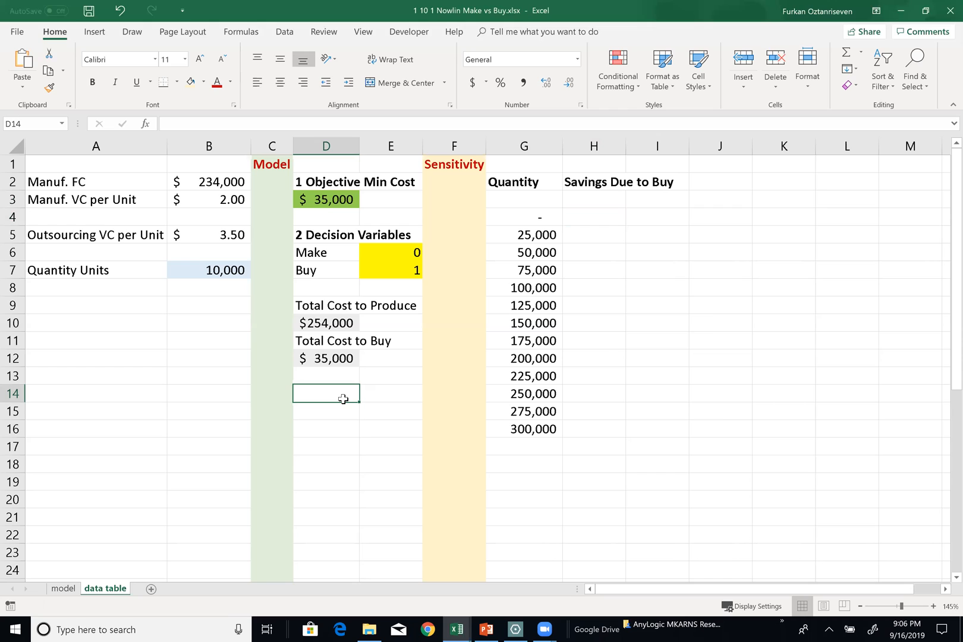
{"action": "key", "text": "ctrl+b"}
{"action": "type", "text": "A"}
{"action": "key", "text": "BackSpace"}
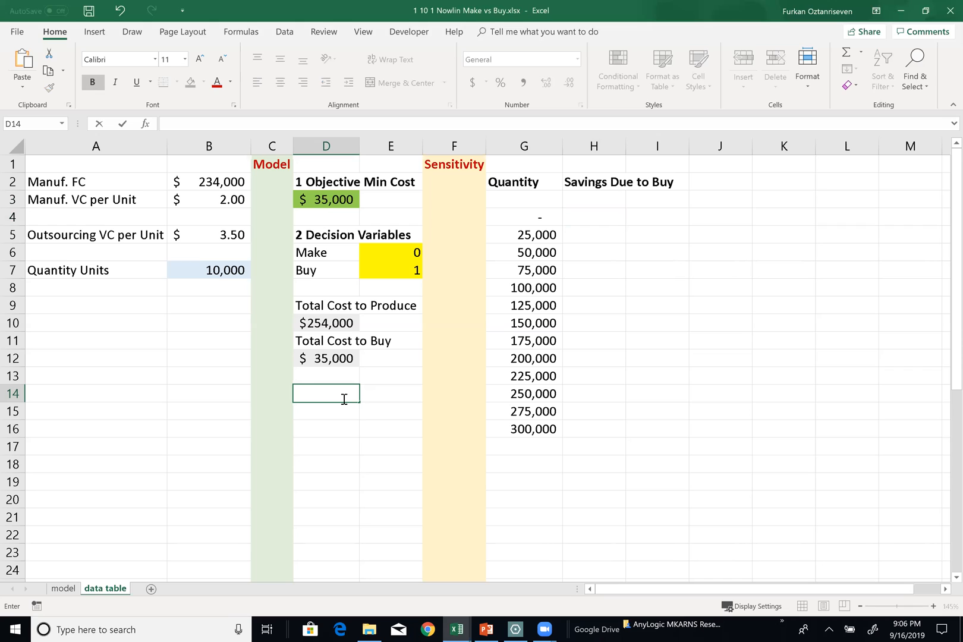
{"action": "type", "text": "Savings due to Buy"}
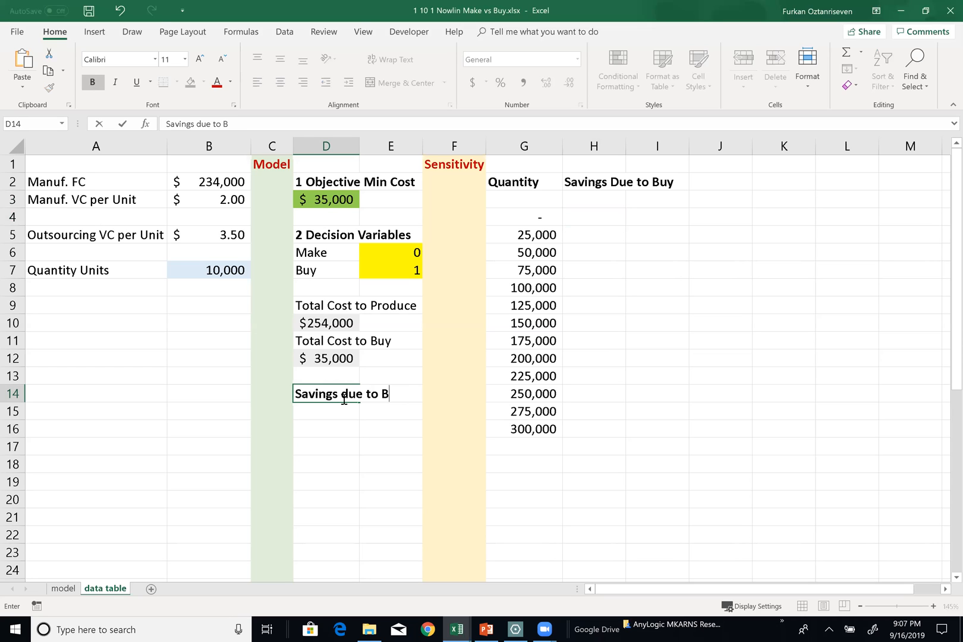
{"action": "key", "text": "ctrl+Return"}
Calculate the savings in D15 by subtracting the total cost to buy from the total cost to produce, using =D10-D12
{"action": "key", "text": "Down"}
{"action": "type", "text": "="}
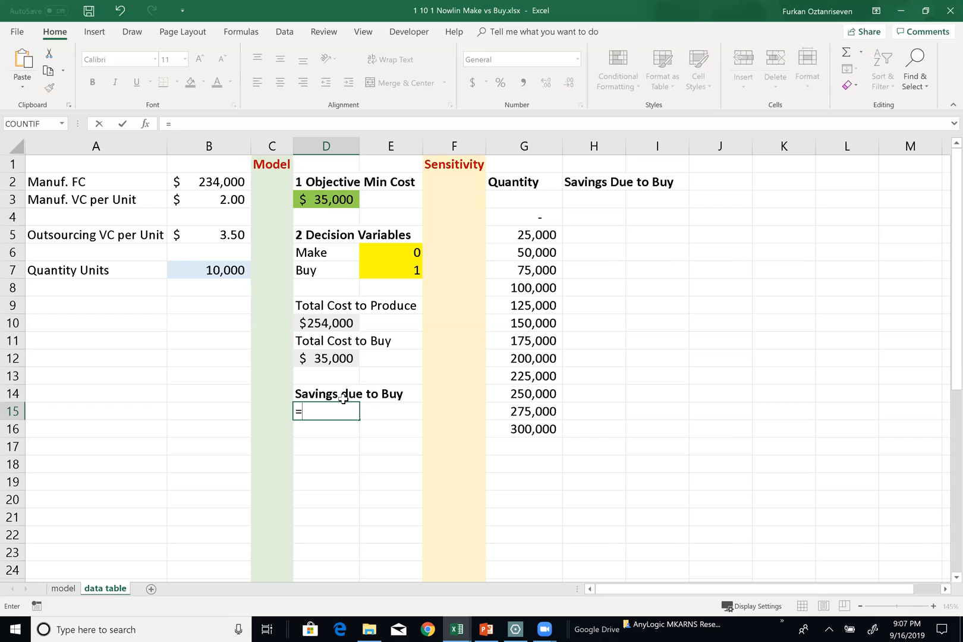
{"action": "key", "text": "Up"}
{"action": "key", "text": "Up"}
{"action": "key", "text": "Up"}
{"action": "key", "text": "Up"}
{"action": "key", "text": "Up"}
{"action": "type", "text": "="}
{"action": "key", "text": "BackSpace"}
{"action": "type", "text": "-"}
{"action": "key", "text": "Up"}
{"action": "key", "text": "Up"}
{"action": "key", "text": "Up"}
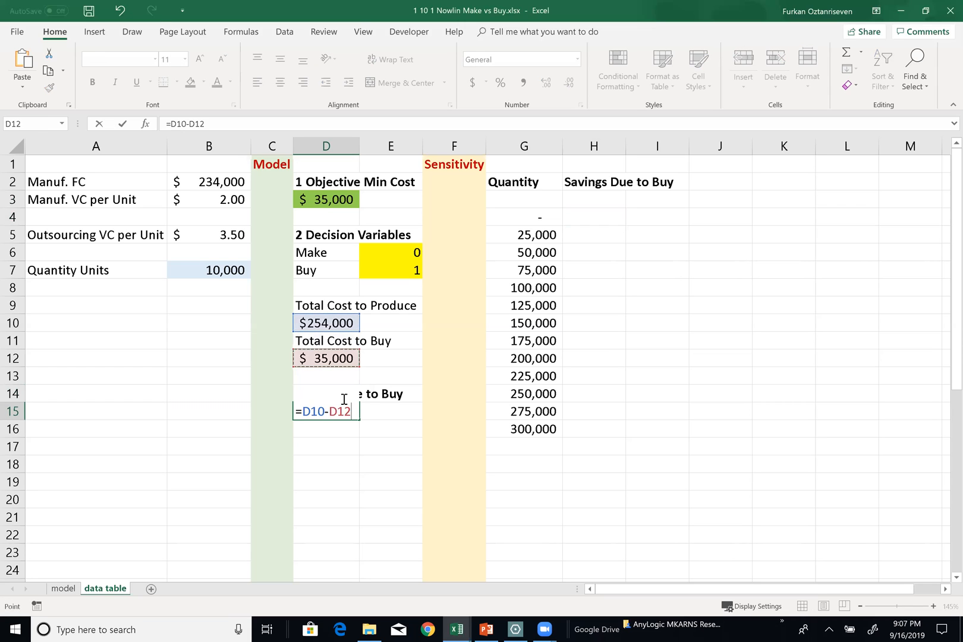
{"action": "key", "text": "Return"}
{"action": "key", "text": "Up"}
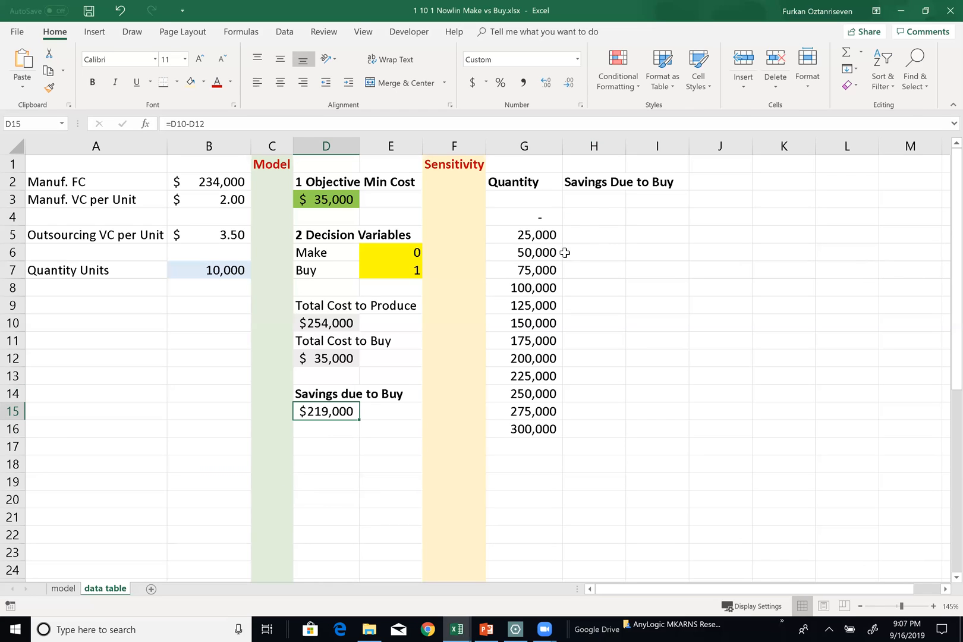
Widen column H to fit its heading and link cell H3 to the savings formula with =D15
{"action": "left_click", "coordinate": [600, 198]}
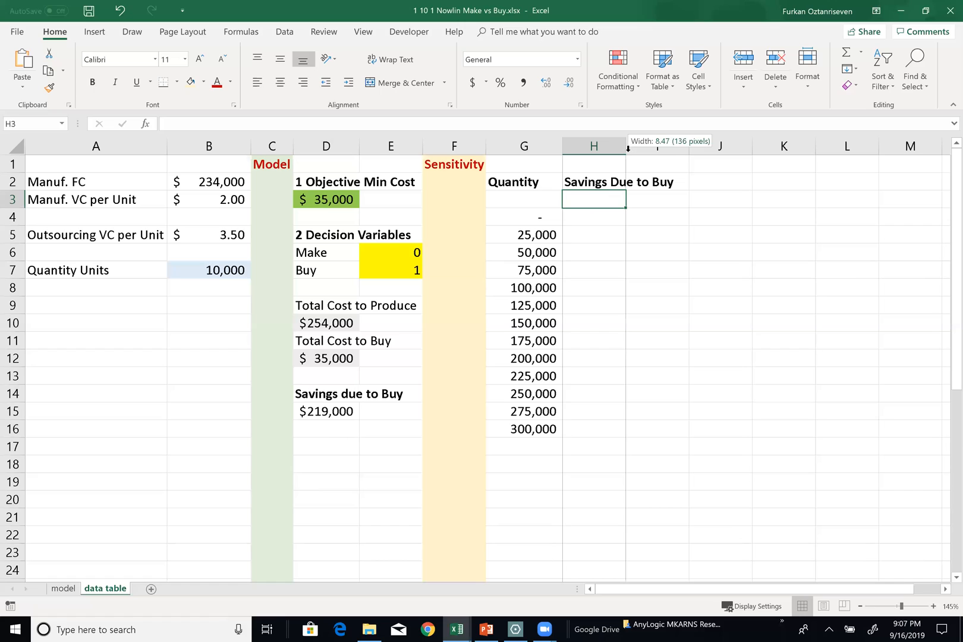
{"action": "double_click", "coordinate": [625, 147]}
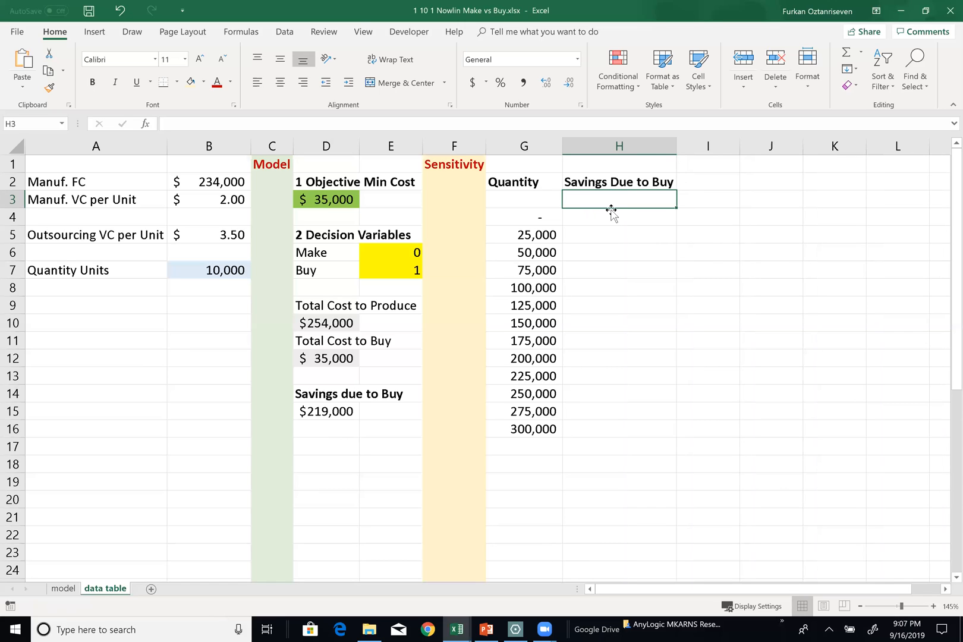
{"action": "type", "text": "="}
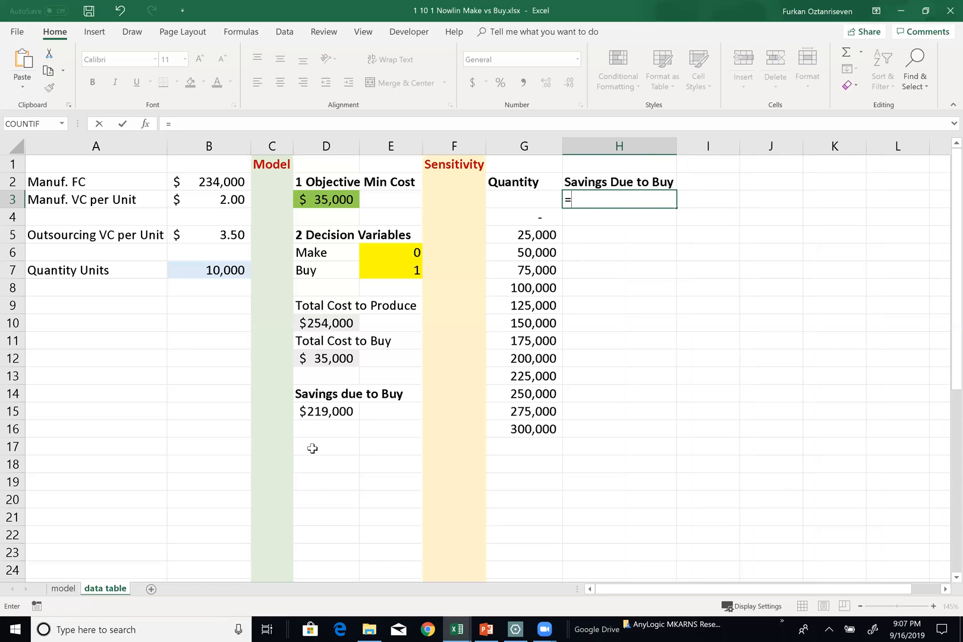
{"action": "left_click", "coordinate": [320, 414]}
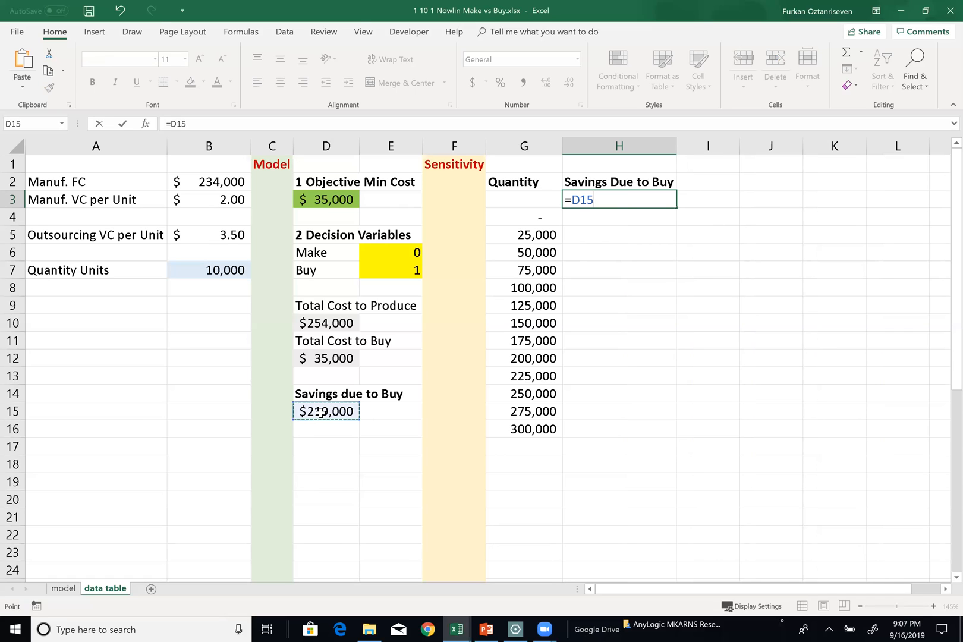
{"action": "key", "text": "Return"}
Shade the savings cells D15 and H3 with the same light blue-gray fill
{"action": "left_click", "coordinate": [331, 409]}
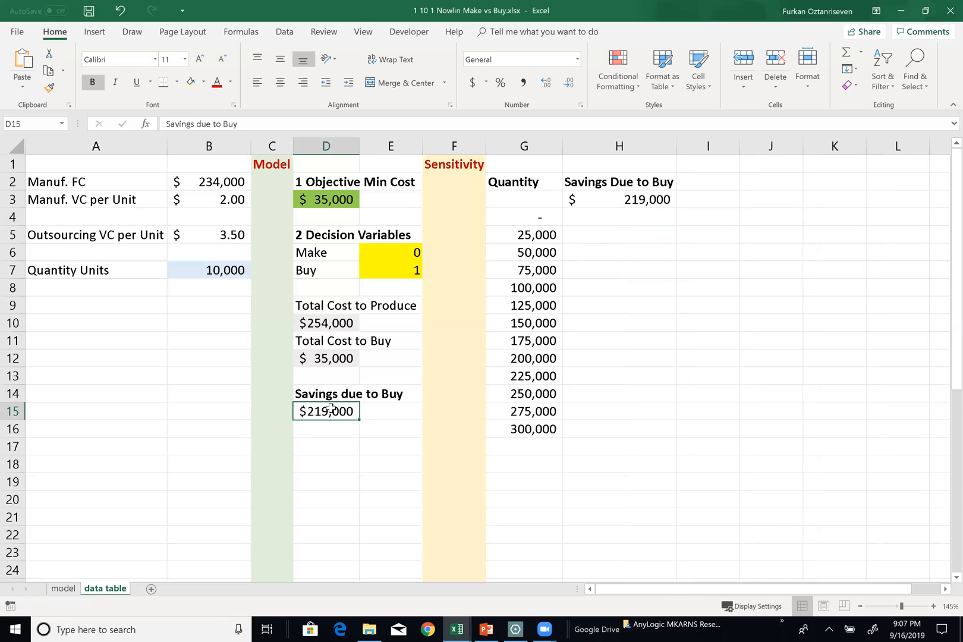
{"action": "left_click", "coordinate": [624, 197], "text": "ctrl"}
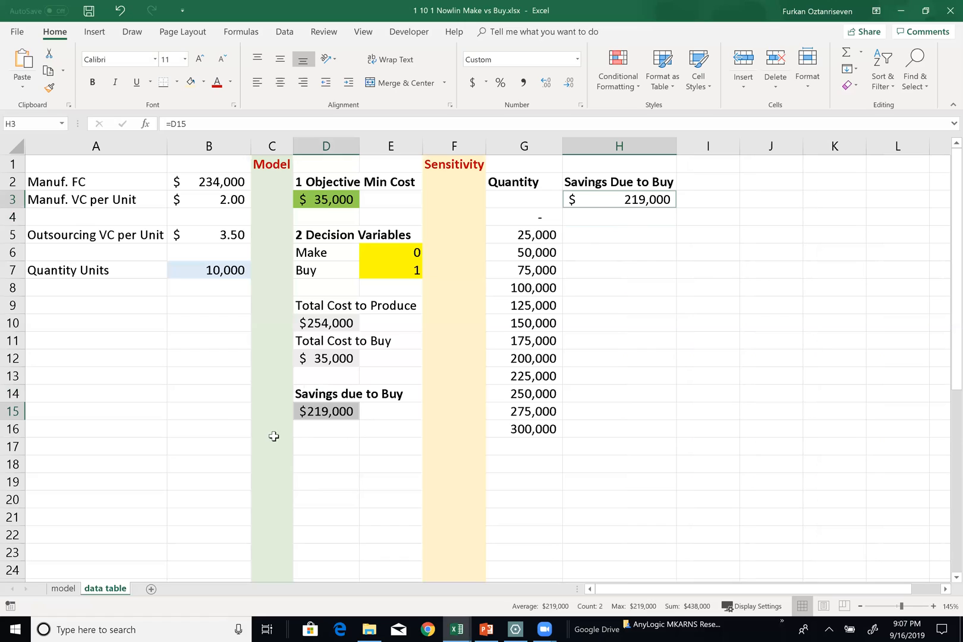
{"action": "left_click", "coordinate": [204, 82]}
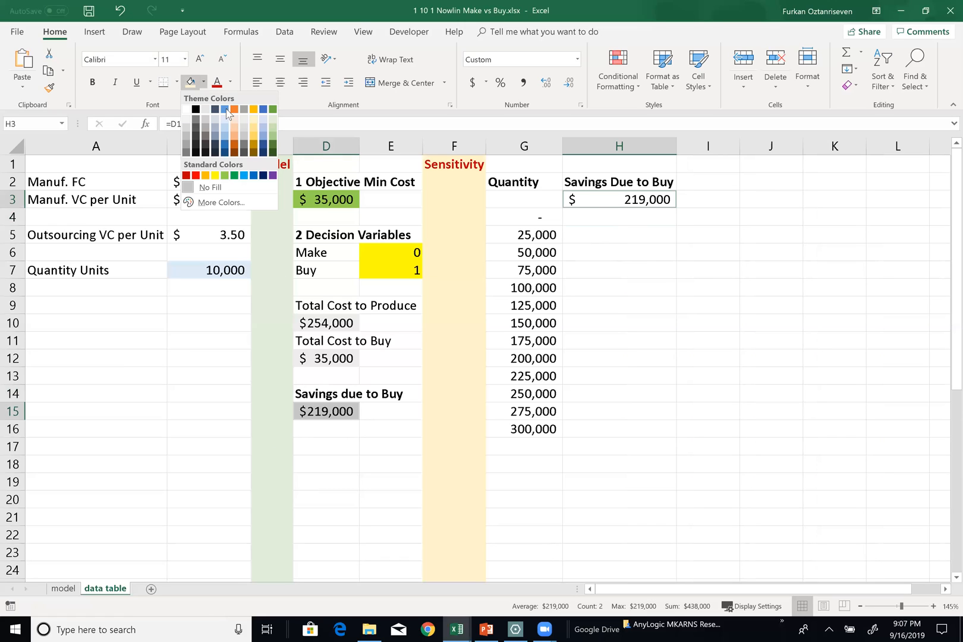
{"action": "left_click", "coordinate": [212, 123]}
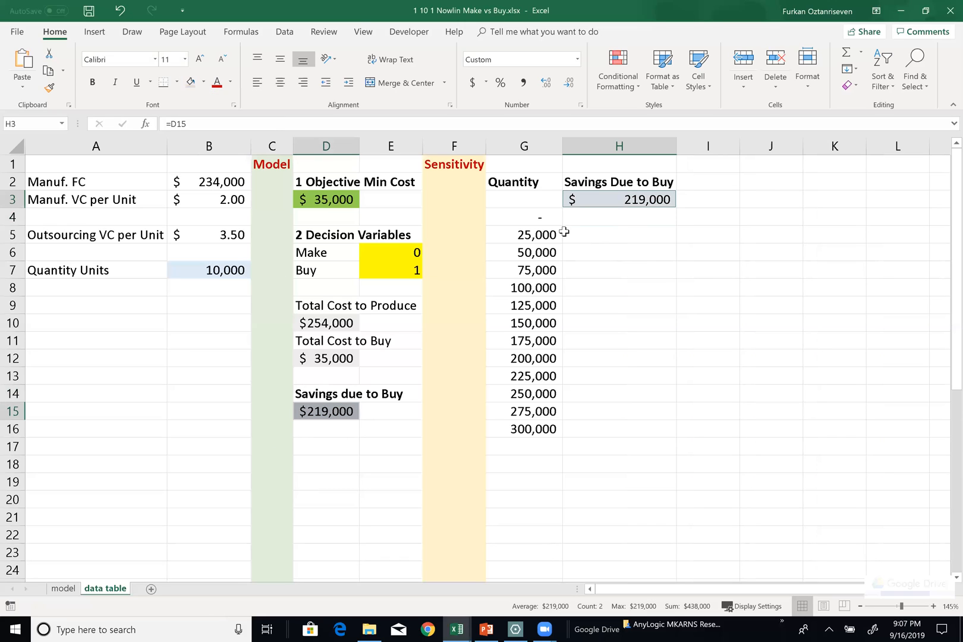
Create a one-variable What-If data table over G3:H16 with the quantity cell B7 as the column input cell
{"action": "left_click", "coordinate": [516, 199]}
{"action": "left_click_drag", "start_coordinate": [516, 198], "coordinate": [642, 429]}
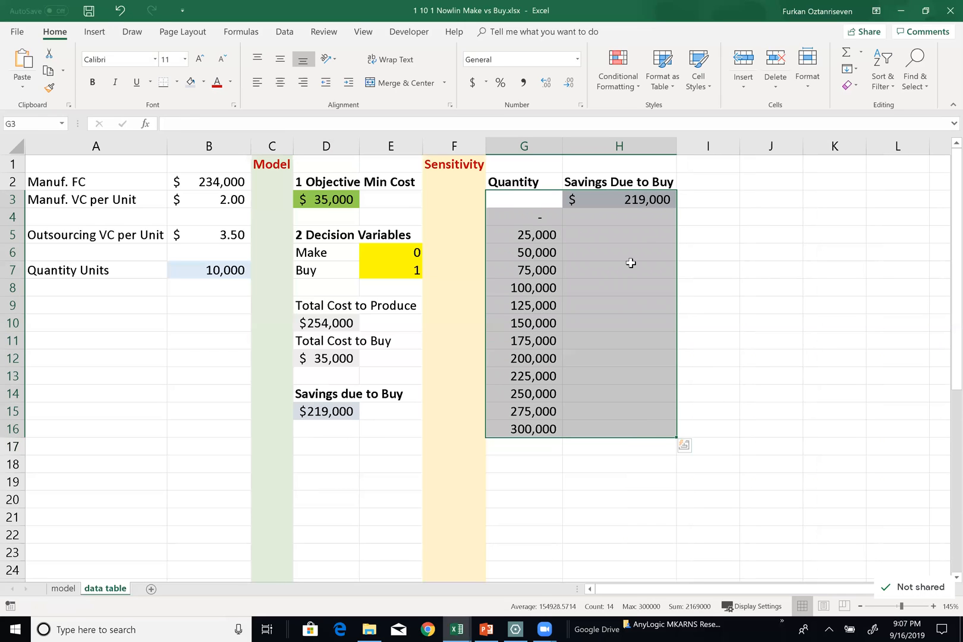
{"action": "left_click", "coordinate": [285, 31]}
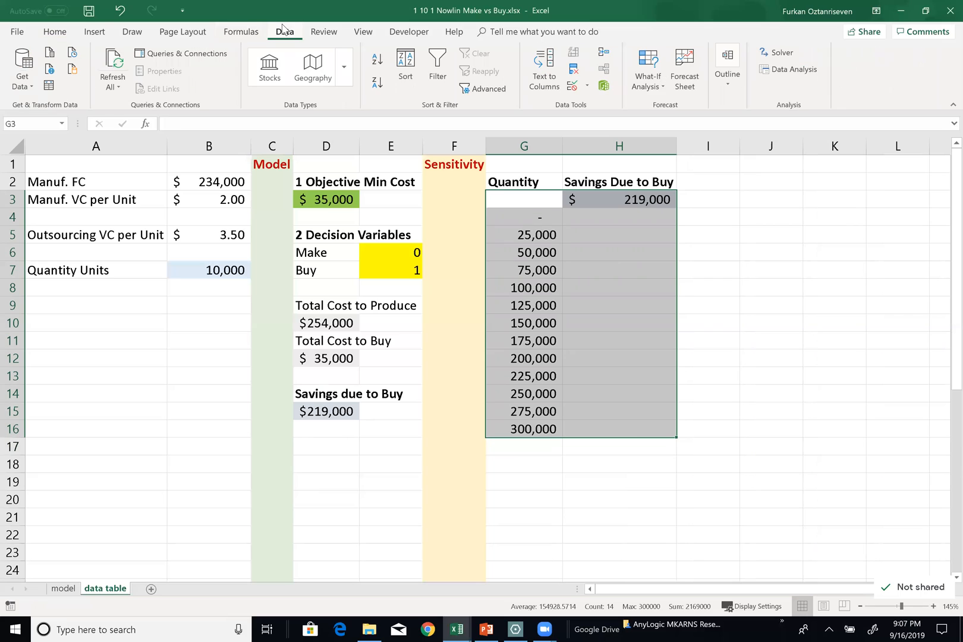
{"action": "left_click", "coordinate": [651, 85]}
{"action": "left_click", "coordinate": [690, 136]}
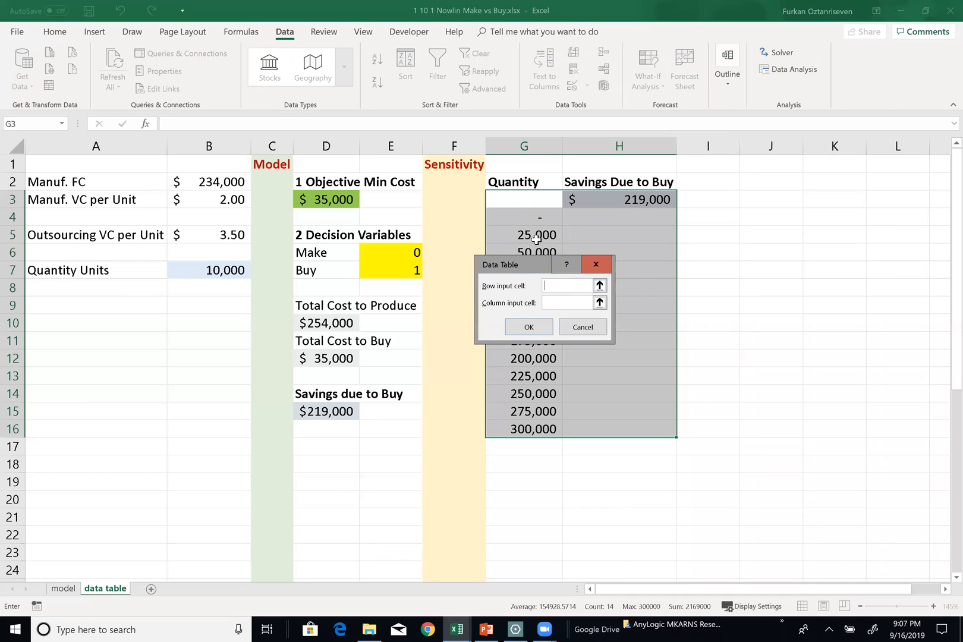
{"action": "left_click_drag", "start_coordinate": [526, 263], "coordinate": [737, 213]}
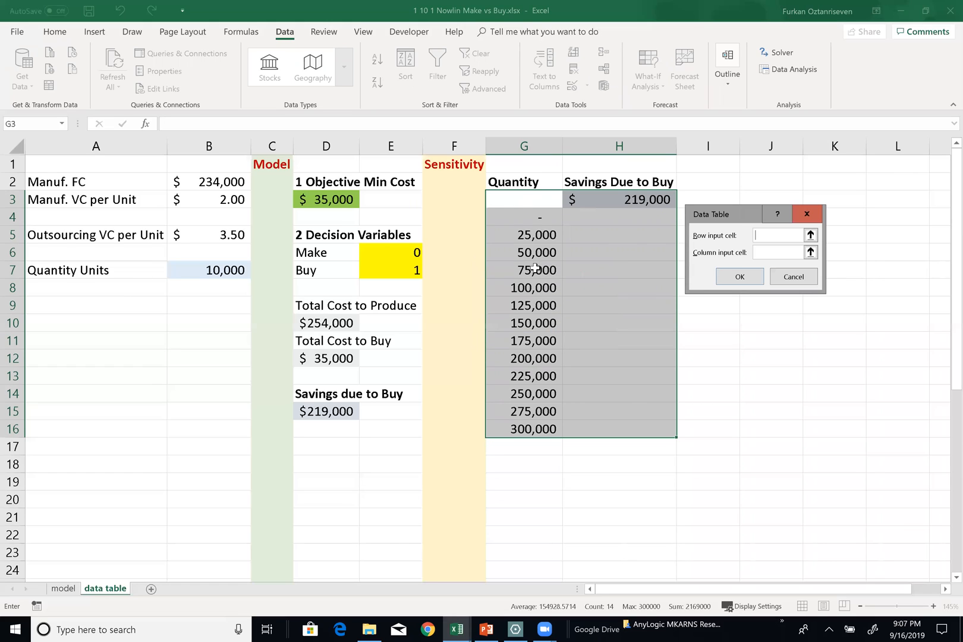
{"action": "left_click", "coordinate": [780, 253]}
{"action": "left_click", "coordinate": [223, 270]}
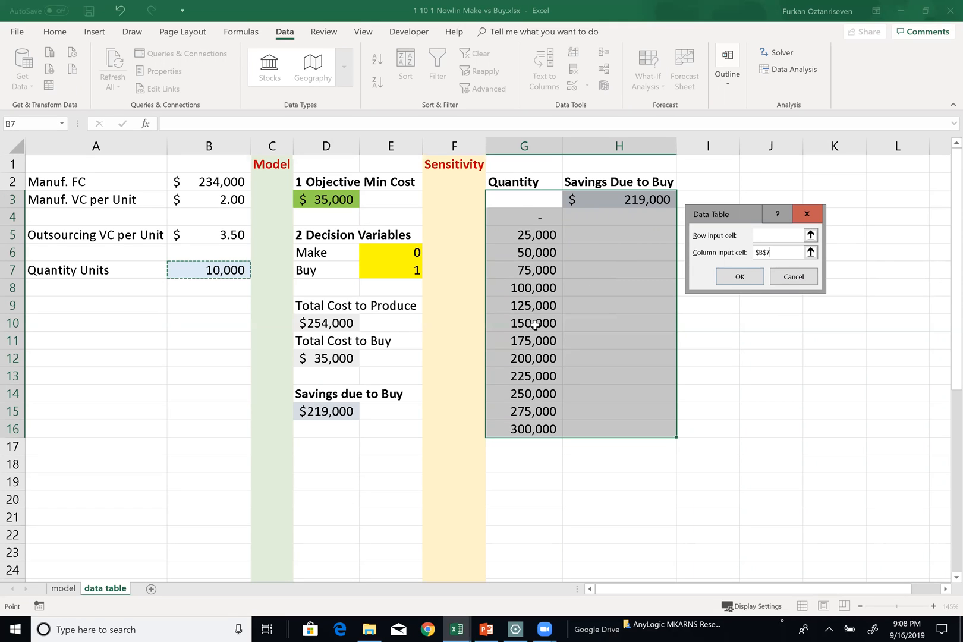
{"action": "left_click", "coordinate": [741, 274]}
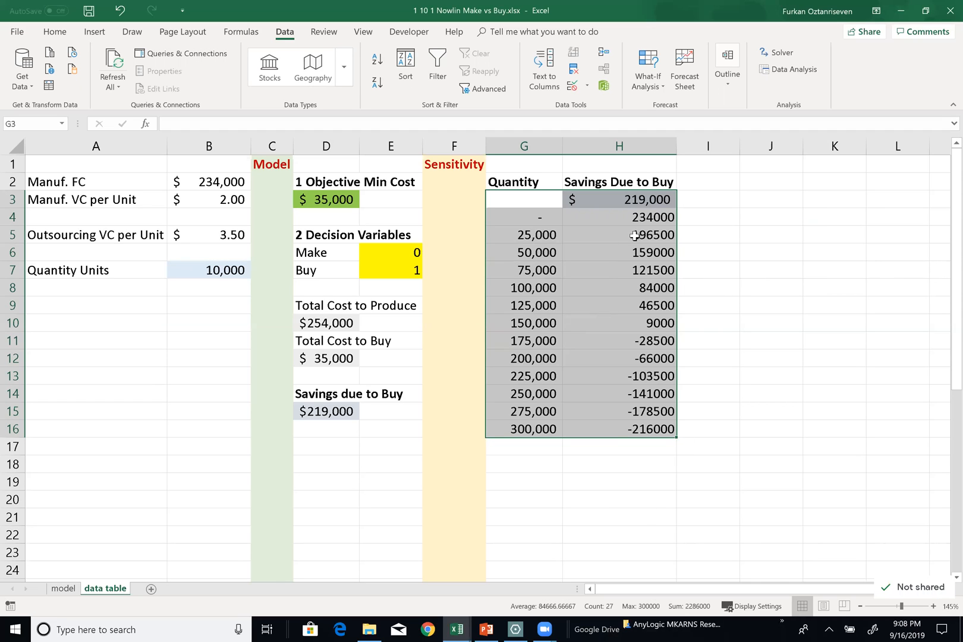
Format the data table results in H4:H16 with thousands separators and no decimals
{"action": "left_click_drag", "start_coordinate": [614, 212], "coordinate": [623, 416]}
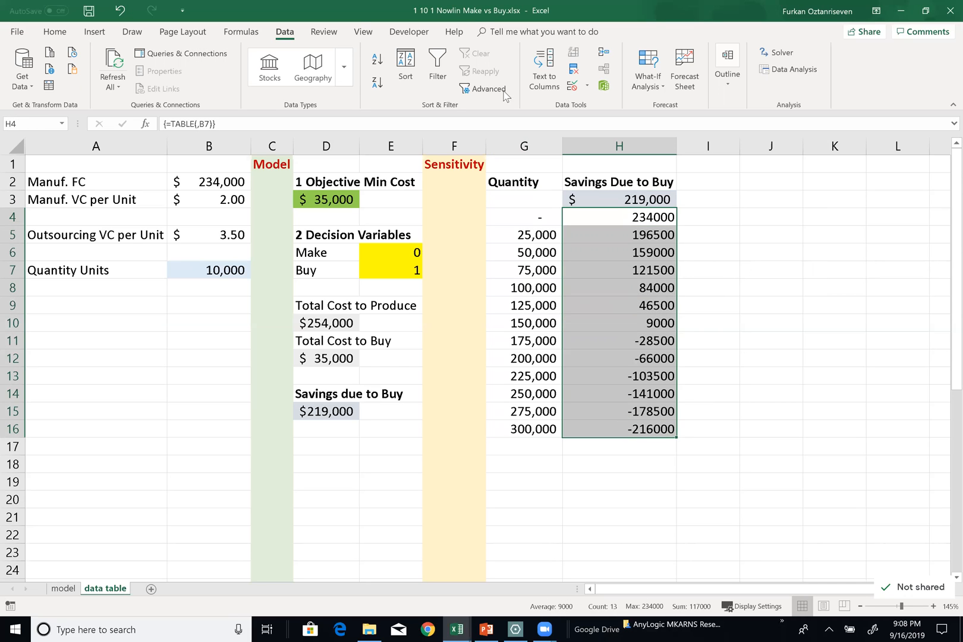
{"action": "left_click", "coordinate": [55, 31]}
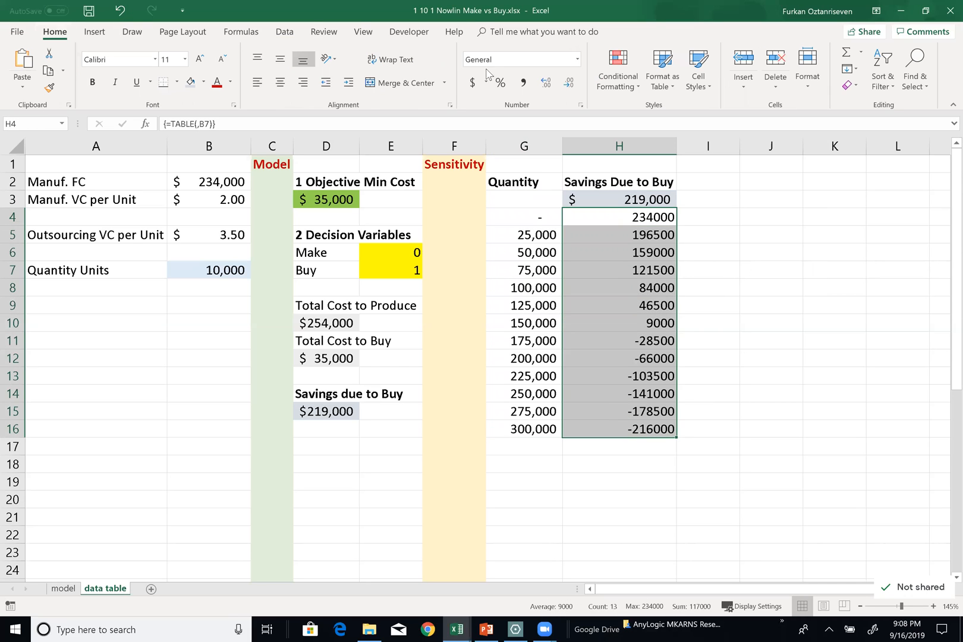
{"action": "left_click", "coordinate": [524, 82]}
{"action": "left_click", "coordinate": [569, 82]}
{"action": "left_click", "coordinate": [569, 82]}
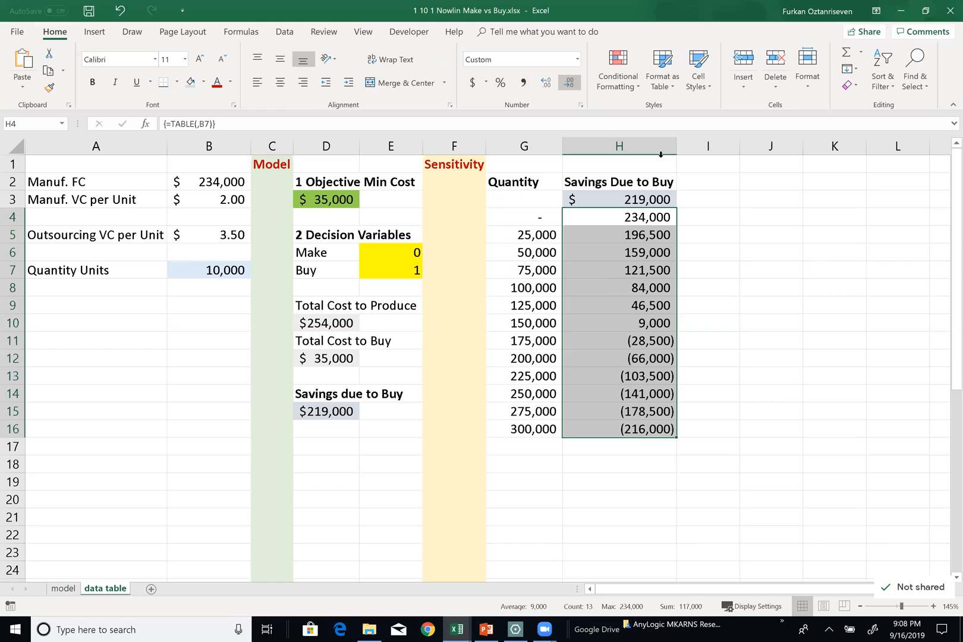
{"action": "left_click", "coordinate": [704, 271]}
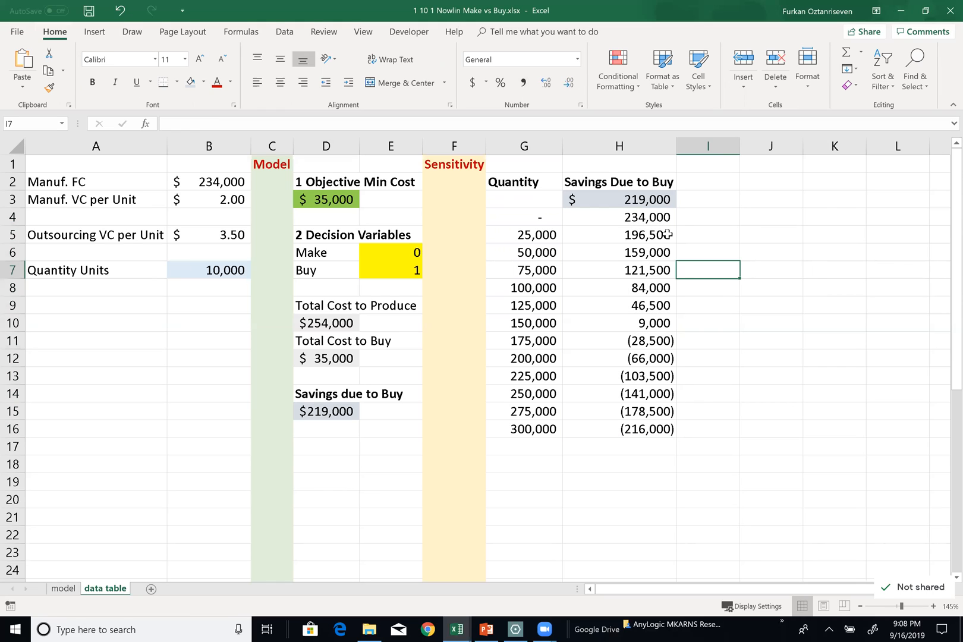
{"action": "left_click", "coordinate": [631, 240]}
{"action": "left_click_drag", "start_coordinate": [631, 239], "coordinate": [647, 327]}
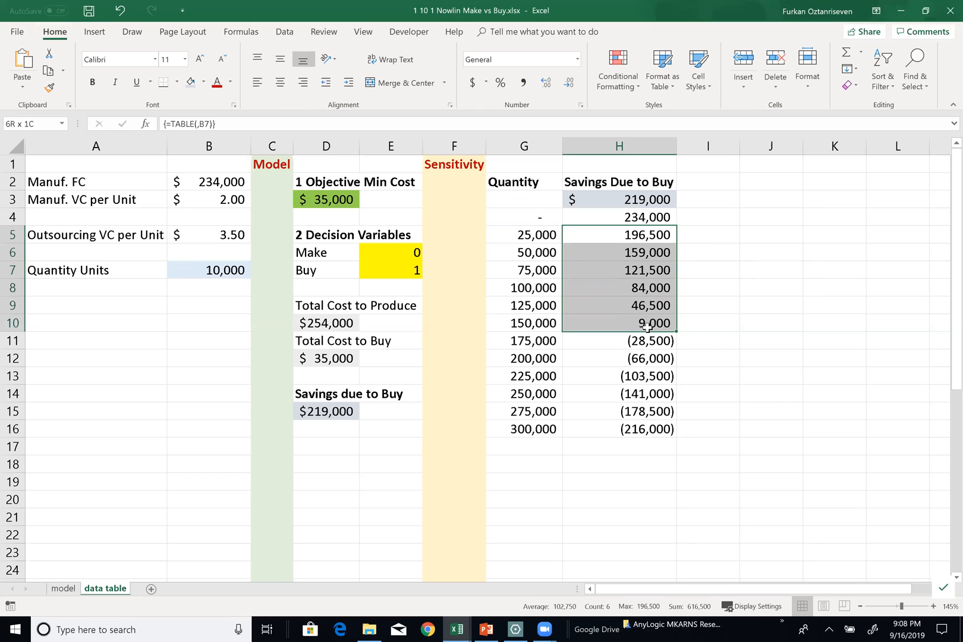
{"action": "left_click_drag", "start_coordinate": [646, 327], "coordinate": [648, 340]}
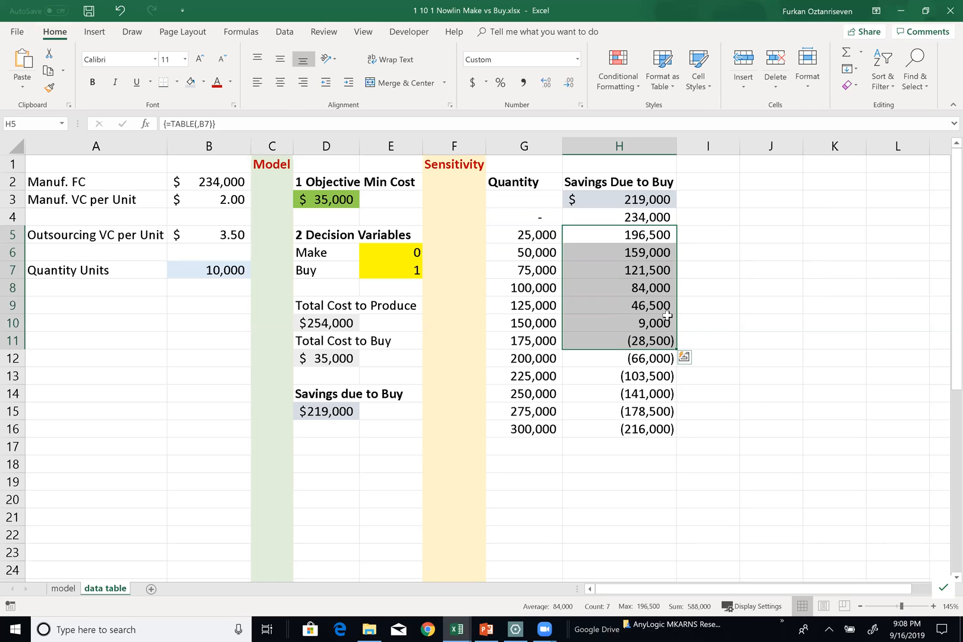
{"action": "left_click_drag", "start_coordinate": [652, 337], "coordinate": [635, 426]}
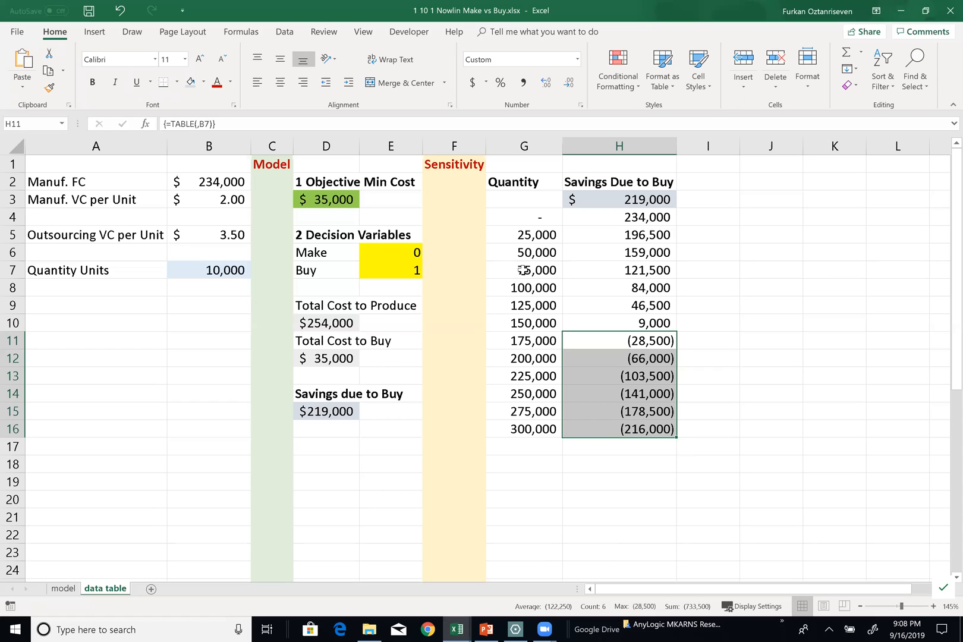
Set the Quantity Units in B7 to 25,000 and compare the savings in D15 with the data table's 25,000 row
{"action": "left_click", "coordinate": [220, 268]}
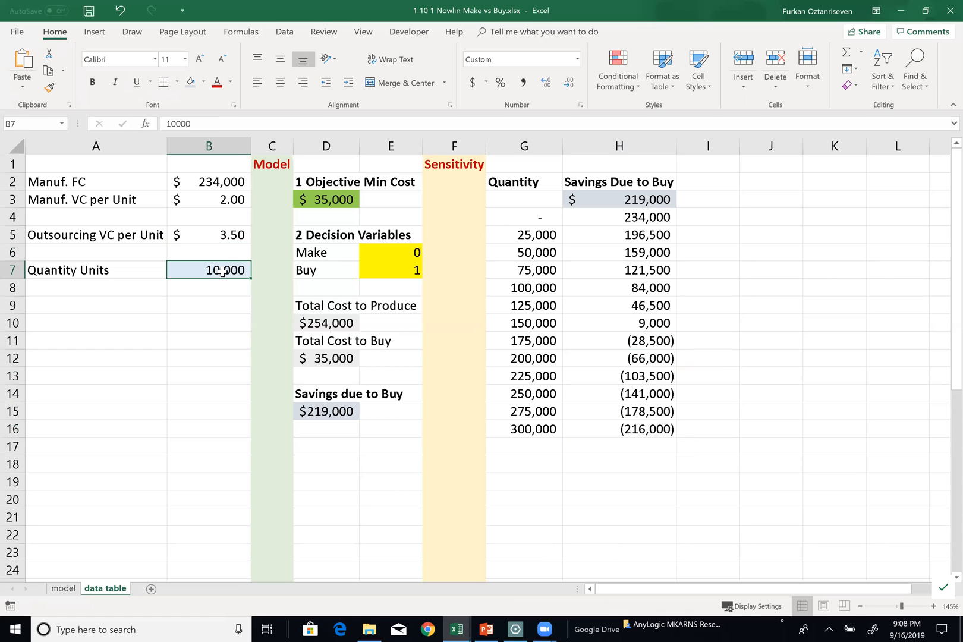
{"action": "type", "text": "25000"}
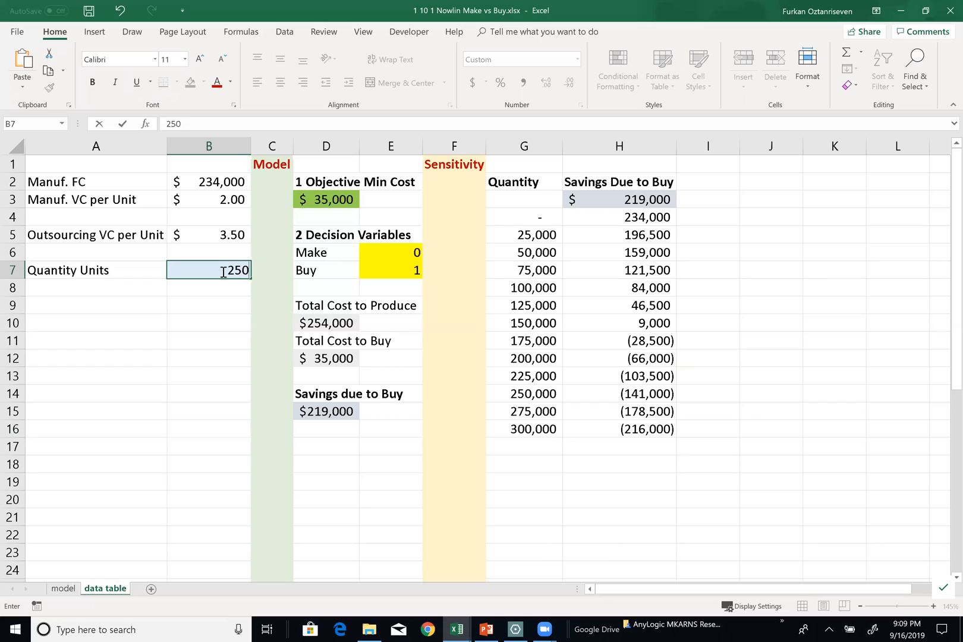
{"action": "key", "text": "Return"}
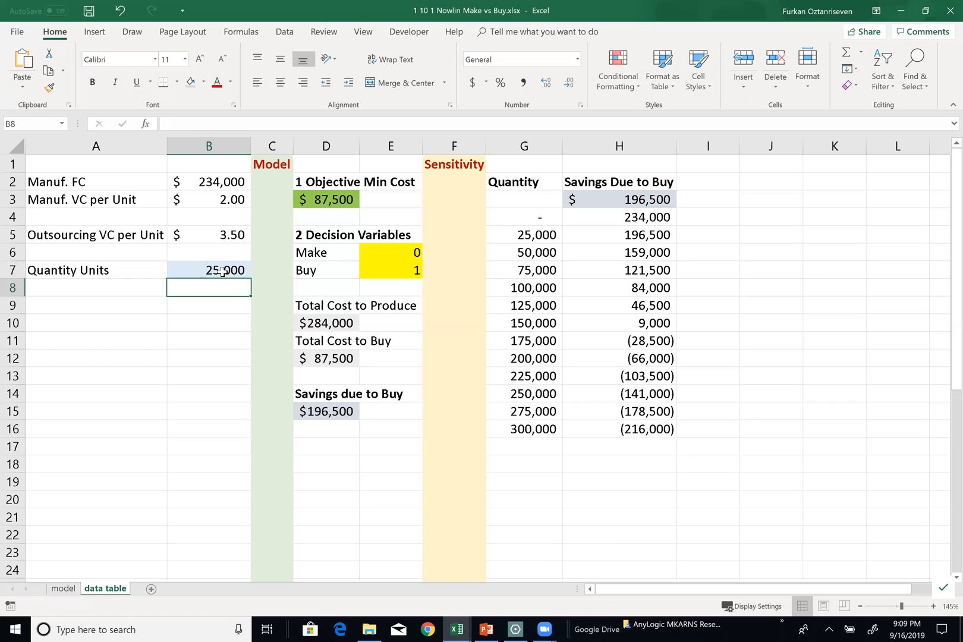
{"action": "left_click", "coordinate": [346, 409]}
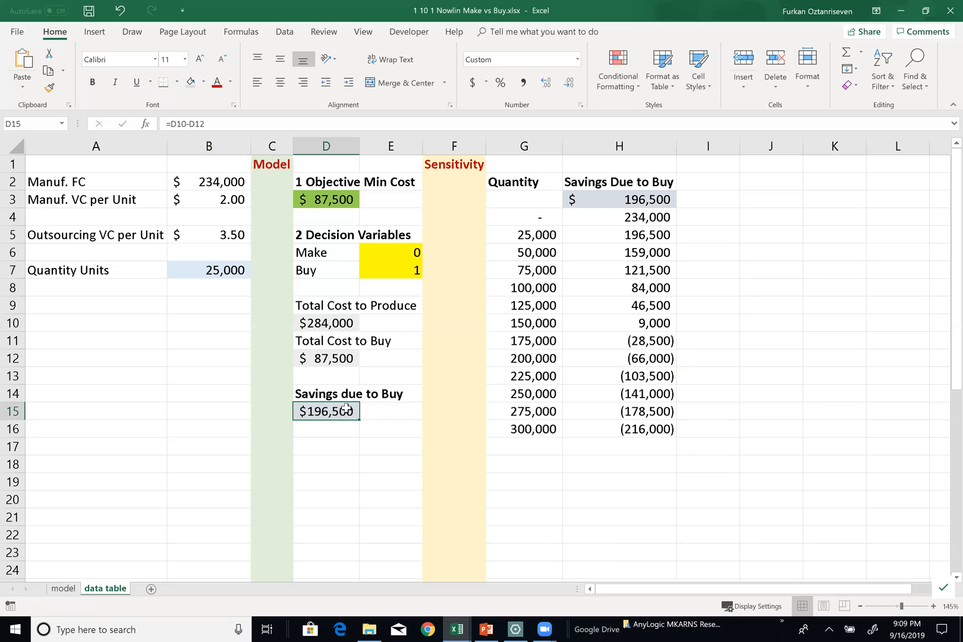
{"action": "left_click", "coordinate": [661, 237]}
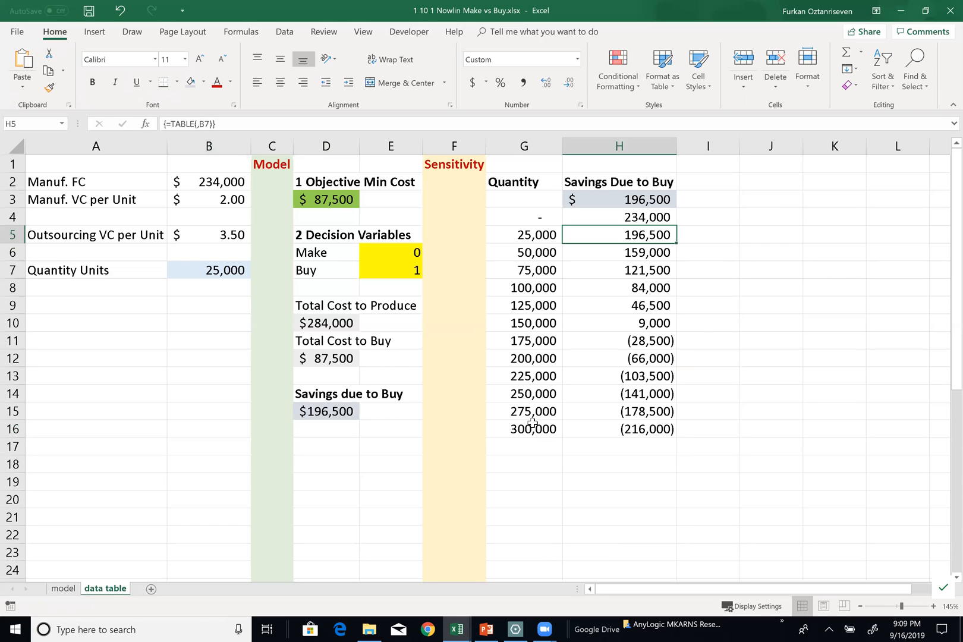
{"action": "left_click", "coordinate": [189, 270]}
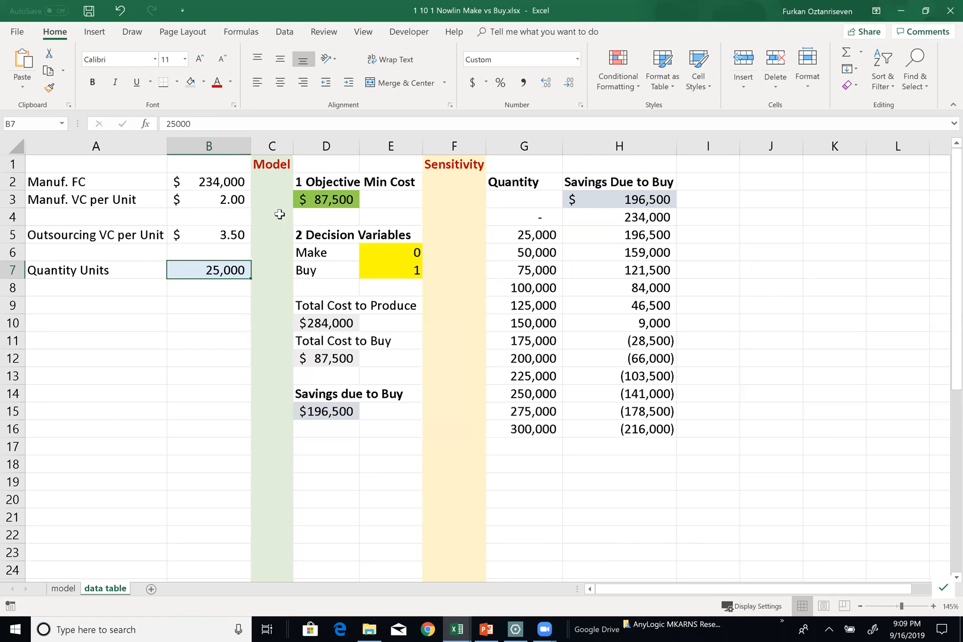
{"action": "left_click", "coordinate": [243, 233], "text": "ctrl"}
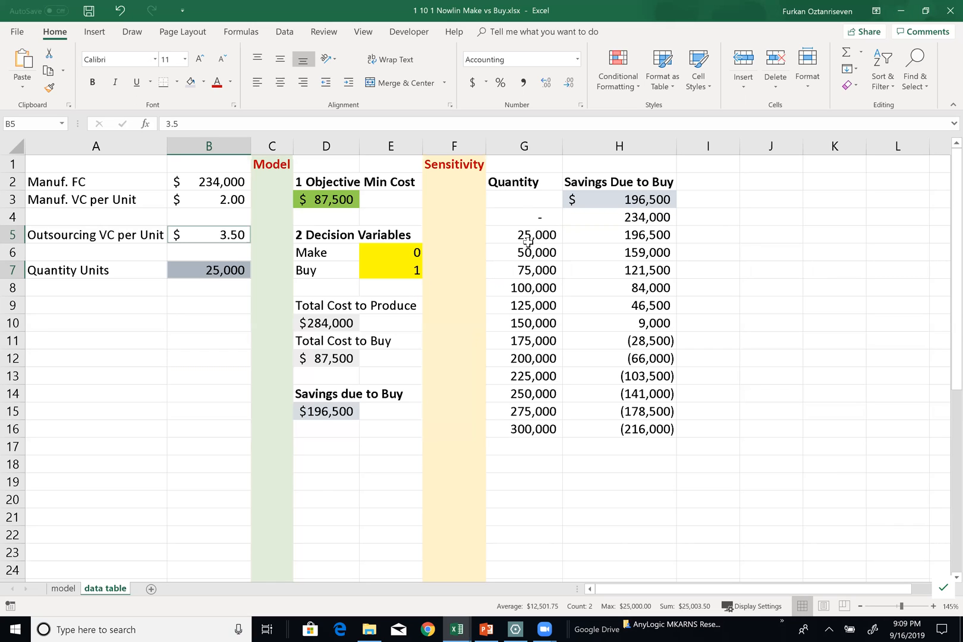
{"action": "left_click", "coordinate": [500, 177]}
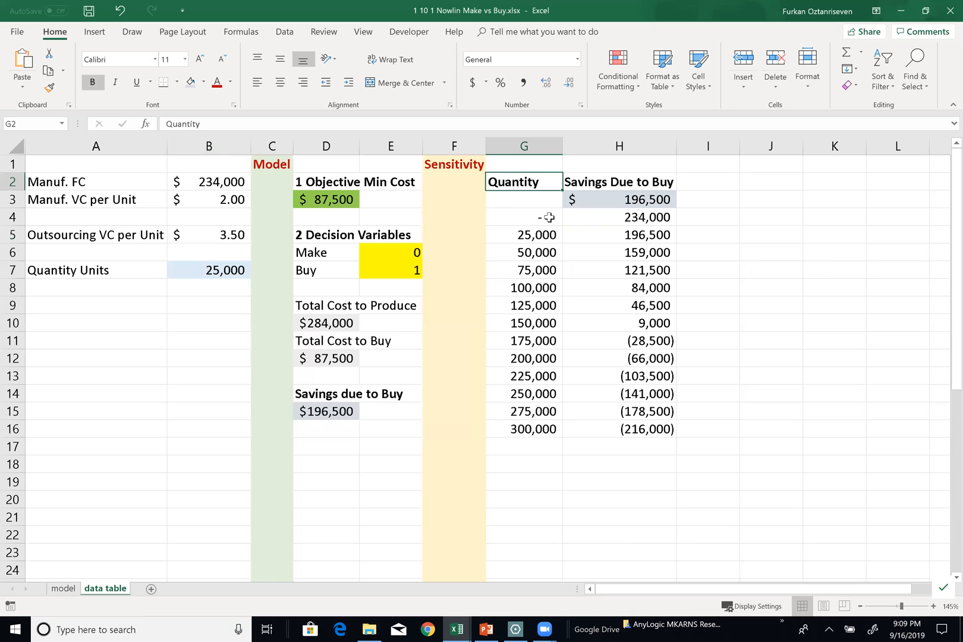
Try copying the Quantity heading from G2 into F18 and selecting the quantity list G4:G16, and undo the paste
{"action": "key", "text": "ctrl+c"}
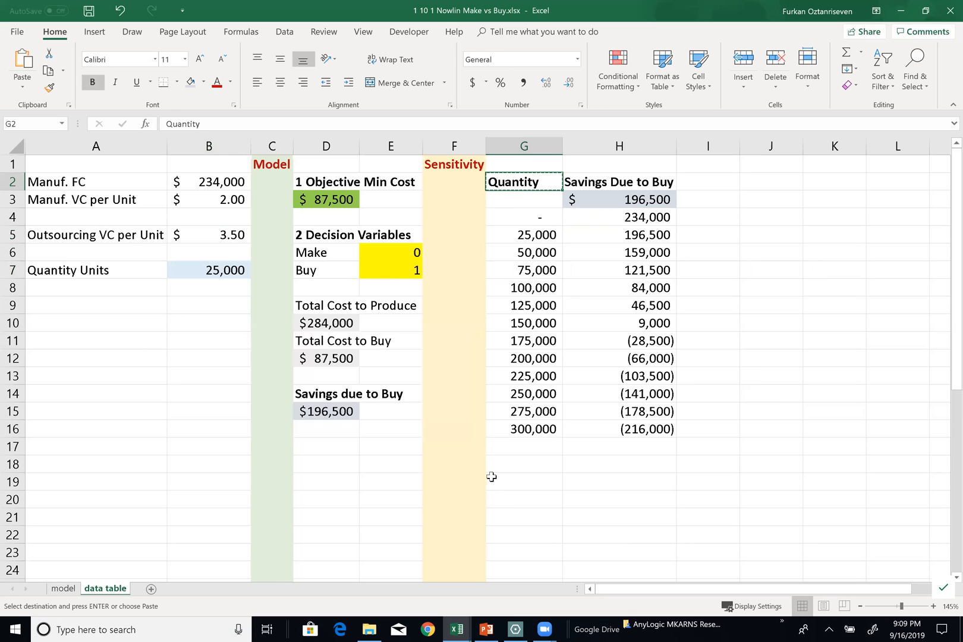
{"action": "scroll", "coordinate": [491, 477], "scroll_direction": "down", "scroll_amount": 1}
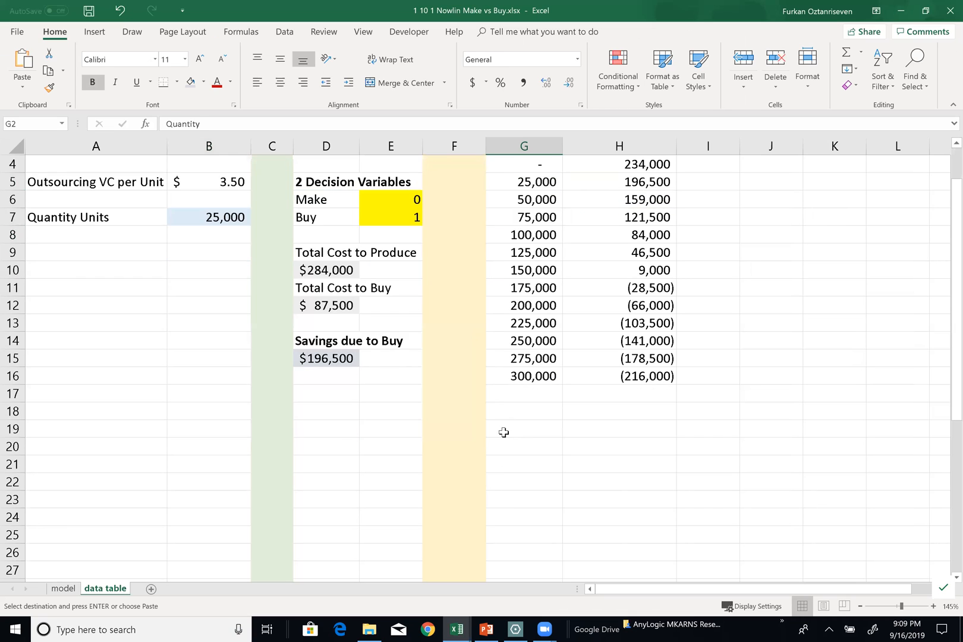
{"action": "left_click", "coordinate": [470, 396]}
{"action": "left_click", "coordinate": [464, 415]}
{"action": "key", "text": "ctrl+v"}
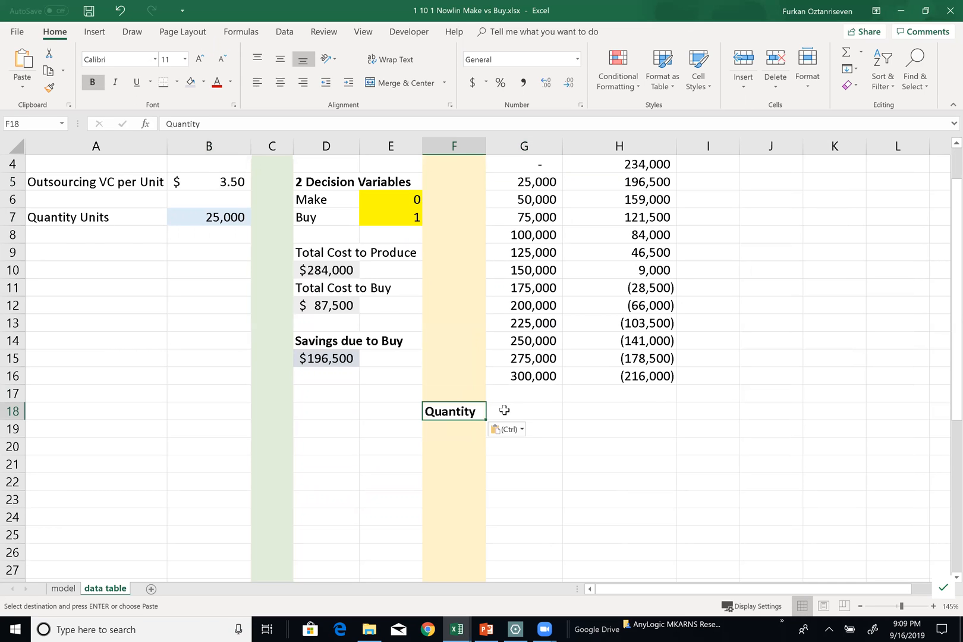
{"action": "scroll", "coordinate": [504, 409], "scroll_direction": "up", "scroll_amount": 1}
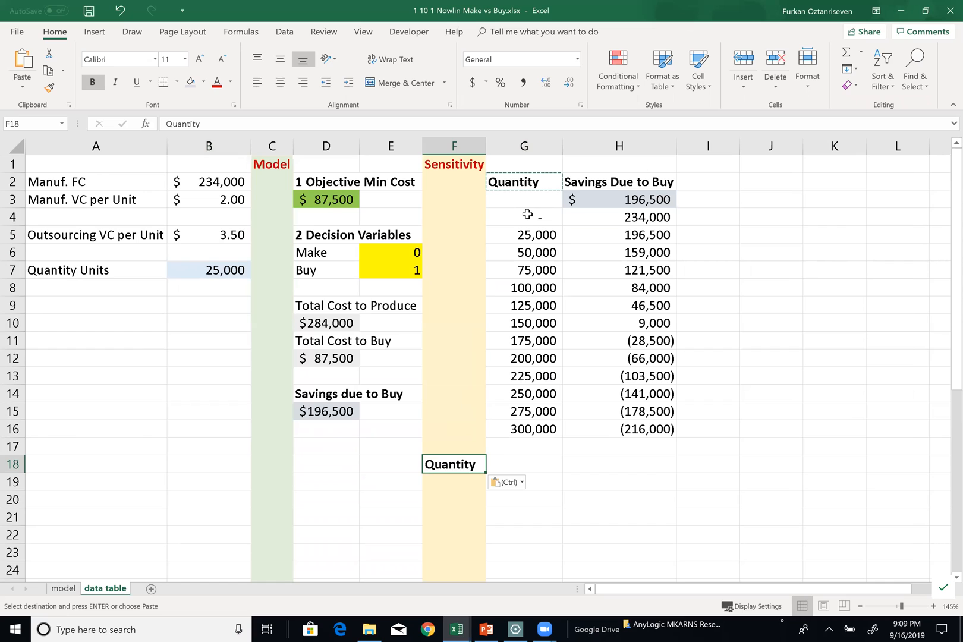
{"action": "left_click_drag", "start_coordinate": [527, 214], "coordinate": [517, 426]}
{"action": "key", "text": "ctrl"}
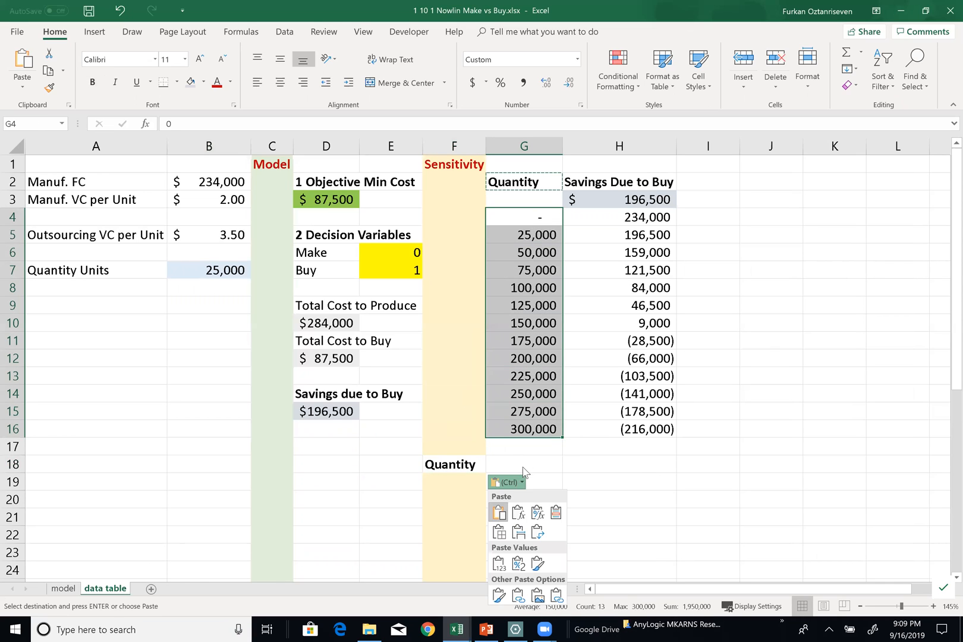
{"action": "left_click", "coordinate": [628, 456]}
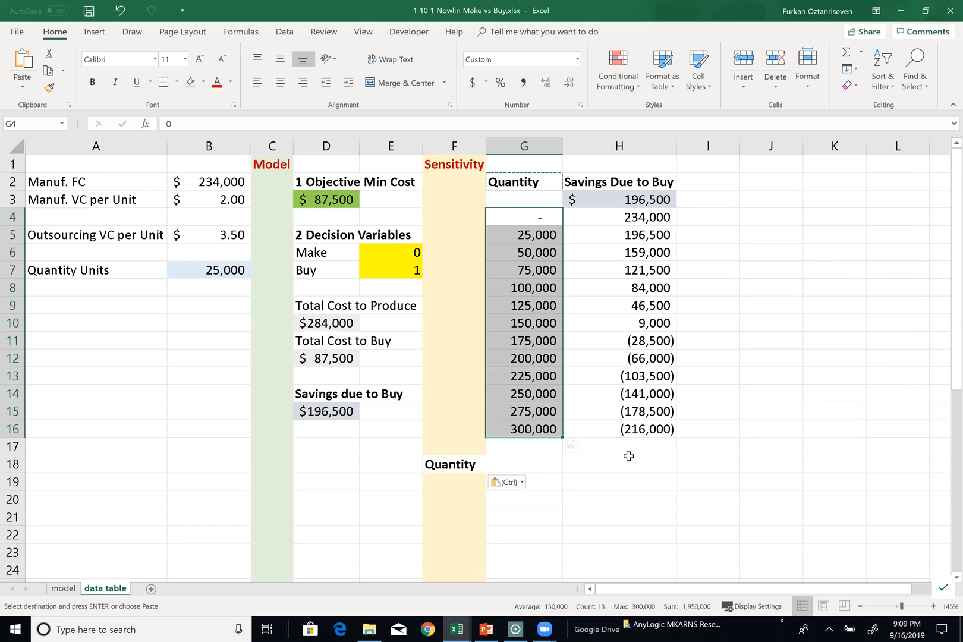
{"action": "key", "text": "ctrl+z"}
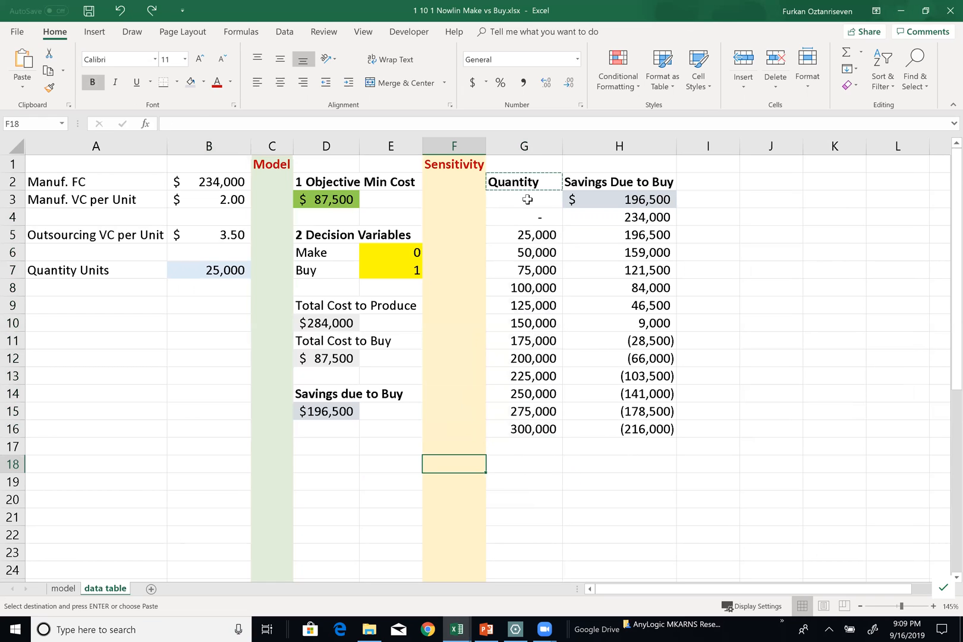
Try copying the Quantity heading into F18 and the quantities G4:G16 into the cells starting at G18, and undo both pastes
{"action": "left_click", "coordinate": [527, 180]}
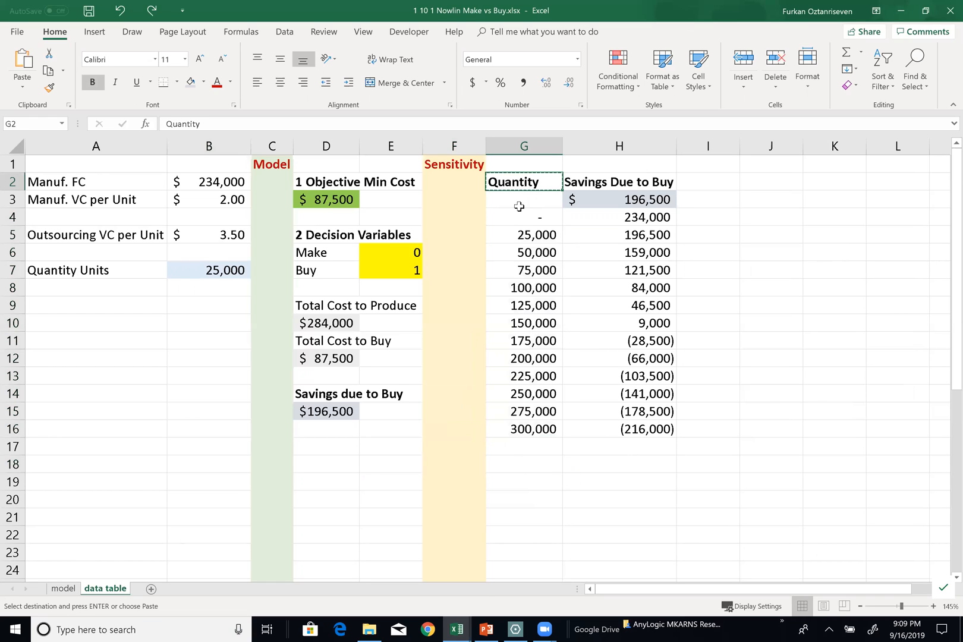
{"action": "left_click", "coordinate": [453, 467]}
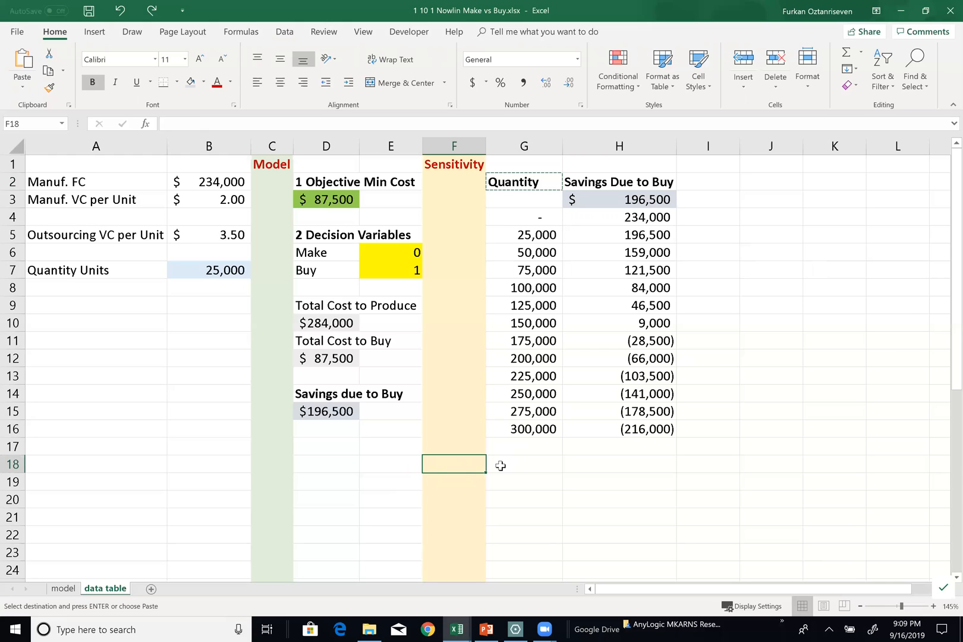
{"action": "key", "text": "ctrl+v"}
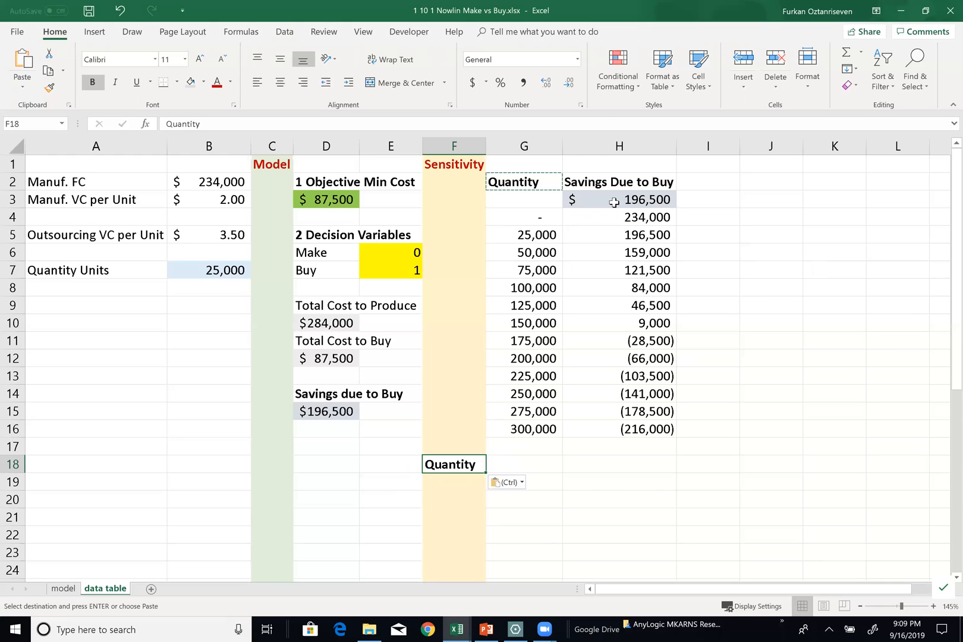
{"action": "left_click_drag", "start_coordinate": [511, 224], "coordinate": [553, 431]}
{"action": "key", "text": "ctrl+c"}
{"action": "left_click", "coordinate": [525, 462]}
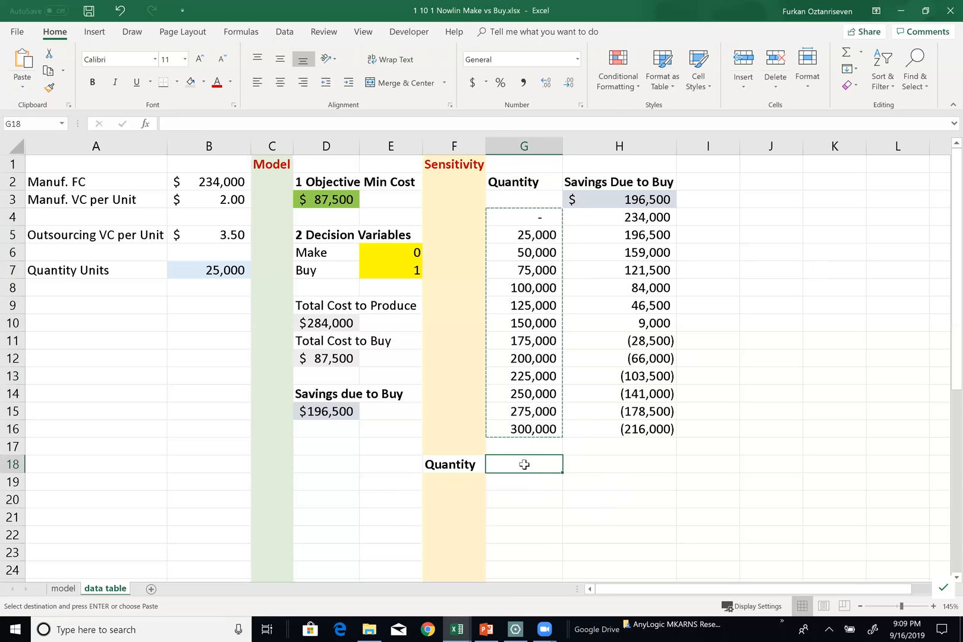
{"action": "key", "text": "ctrl+v"}
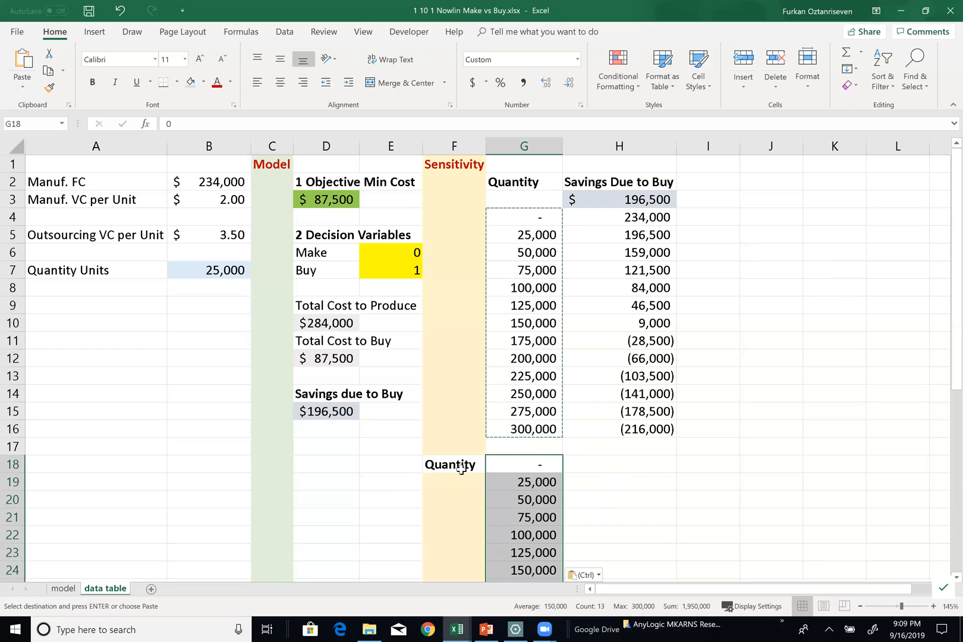
{"action": "key", "text": "ctrl+z"}
{"action": "key", "text": "ctrl+z"}
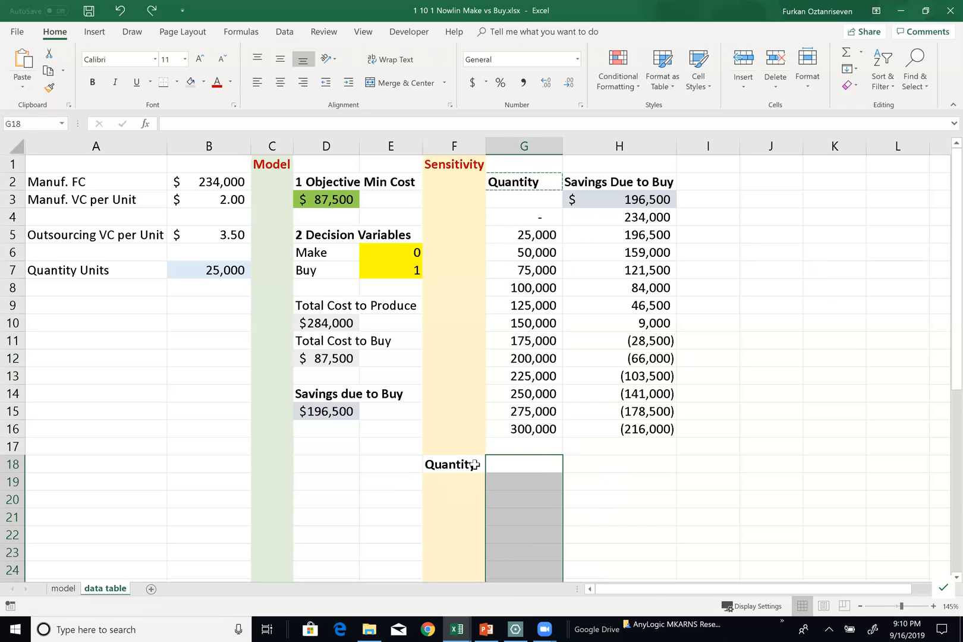
Copy the Quantity heading from G2 into F19 and the quantity values G4:G16 into the column starting at G19
{"action": "left_click", "coordinate": [536, 178]}
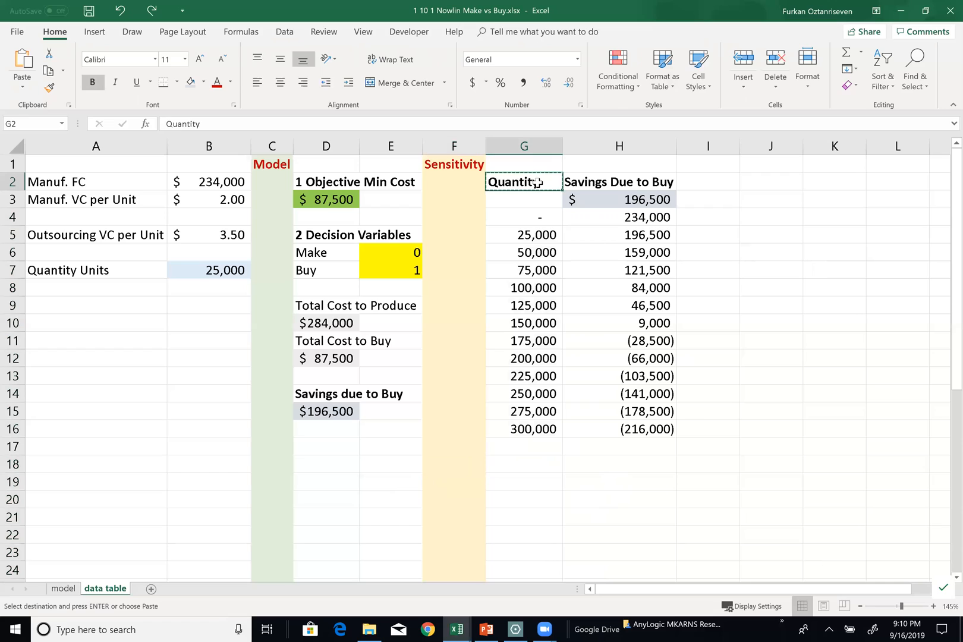
{"action": "left_click", "coordinate": [438, 485]}
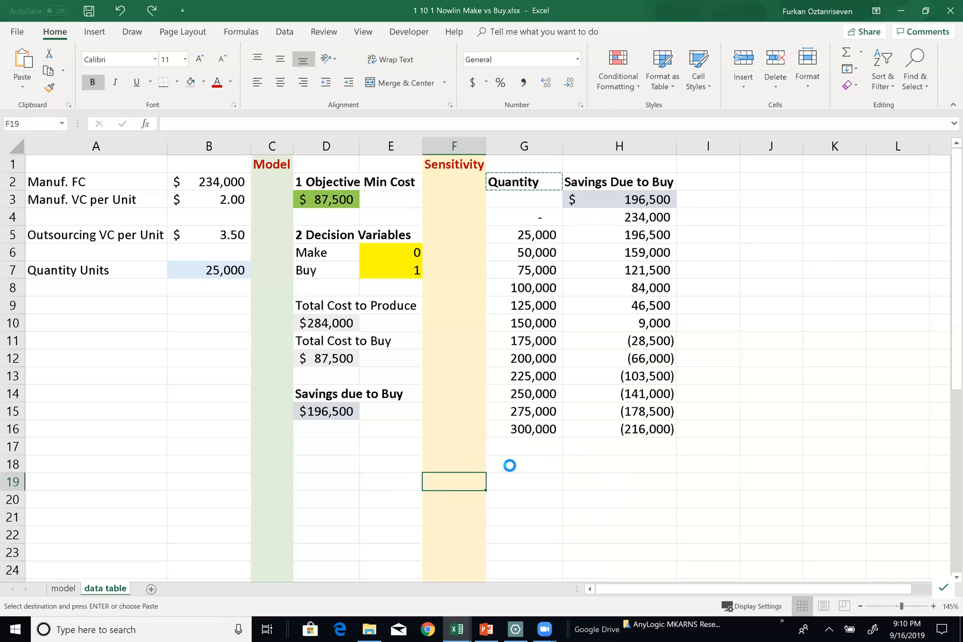
{"action": "key", "text": "ctrl+v"}
{"action": "left_click", "coordinate": [541, 220]}
{"action": "left_click_drag", "start_coordinate": [564, 294], "coordinate": [528, 431]}
{"action": "key", "text": "ctrl+c"}
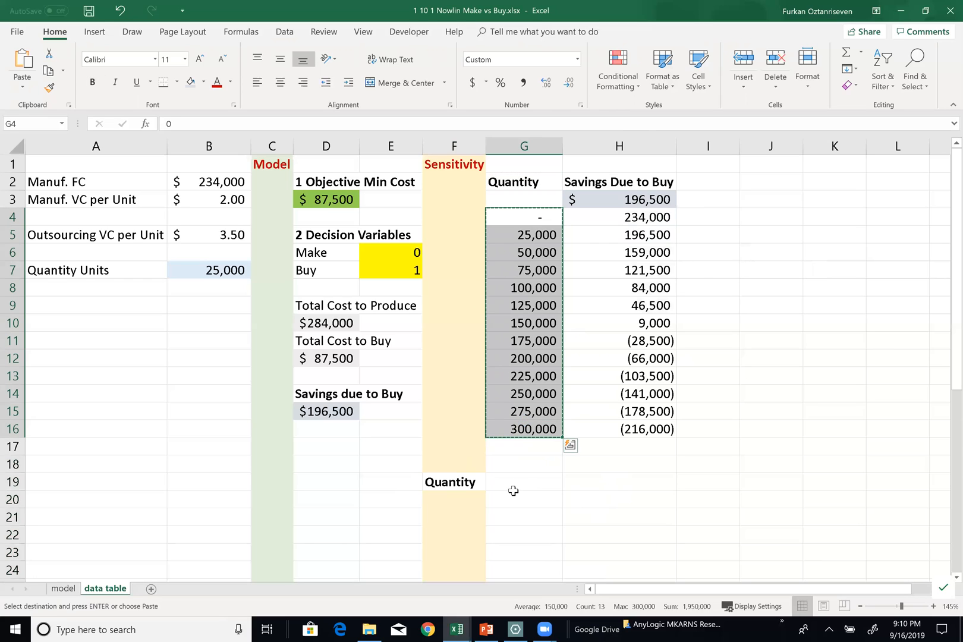
{"action": "left_click", "coordinate": [514, 487]}
{"action": "key", "text": "ctrl+v"}
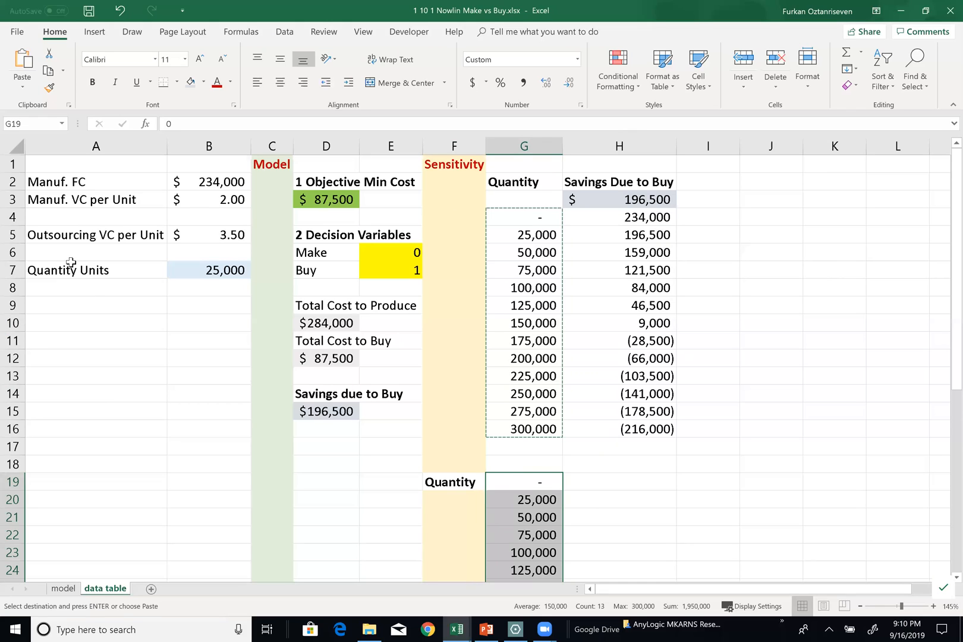
Copy the Outsourcing VC per Unit label from A5 into H17 and make it bold
{"action": "left_click", "coordinate": [81, 236]}
{"action": "key", "text": "ctrl+c"}
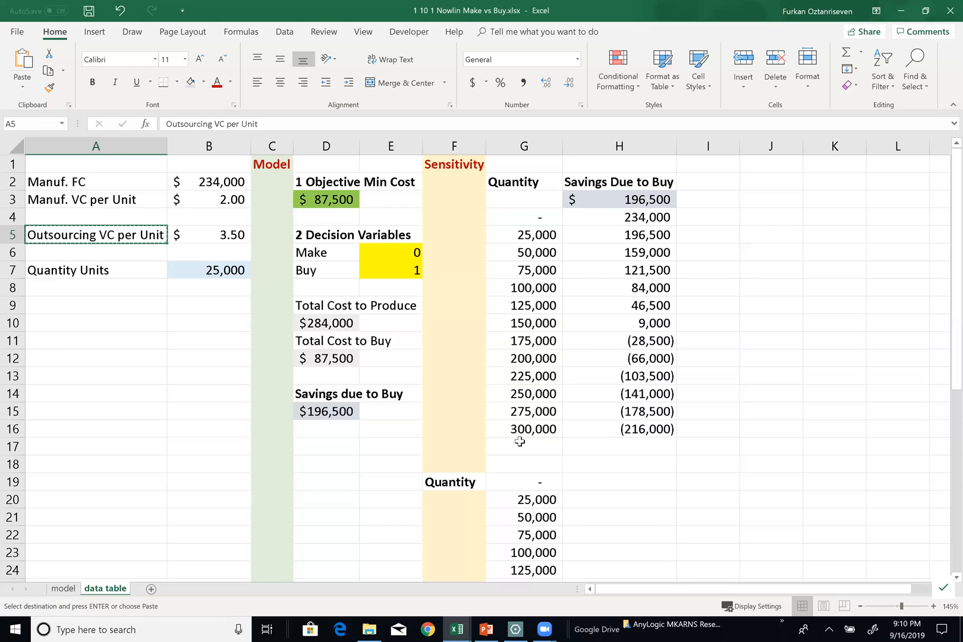
{"action": "left_click", "coordinate": [607, 452]}
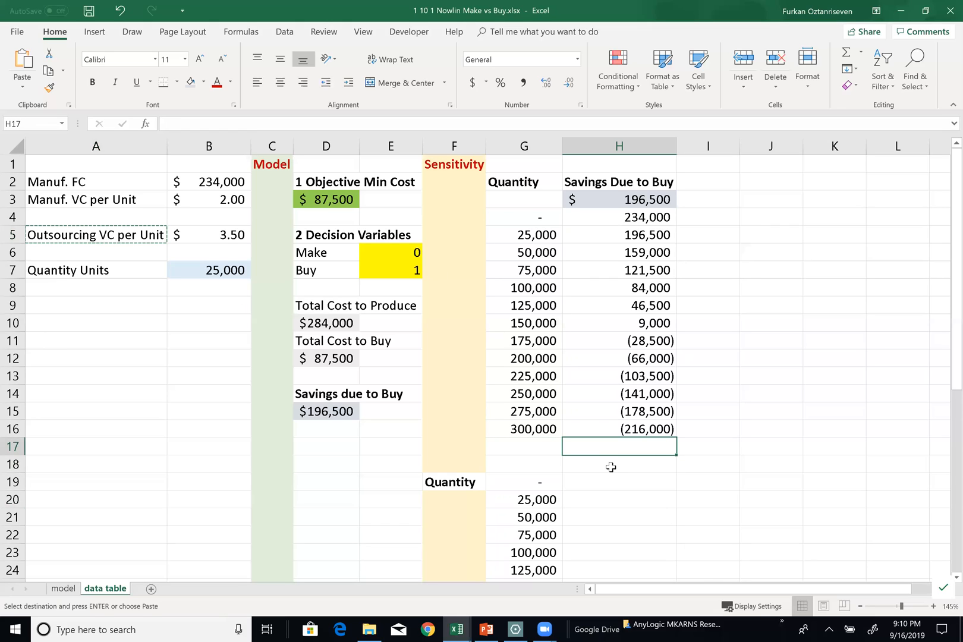
{"action": "key", "text": "ctrl+v"}
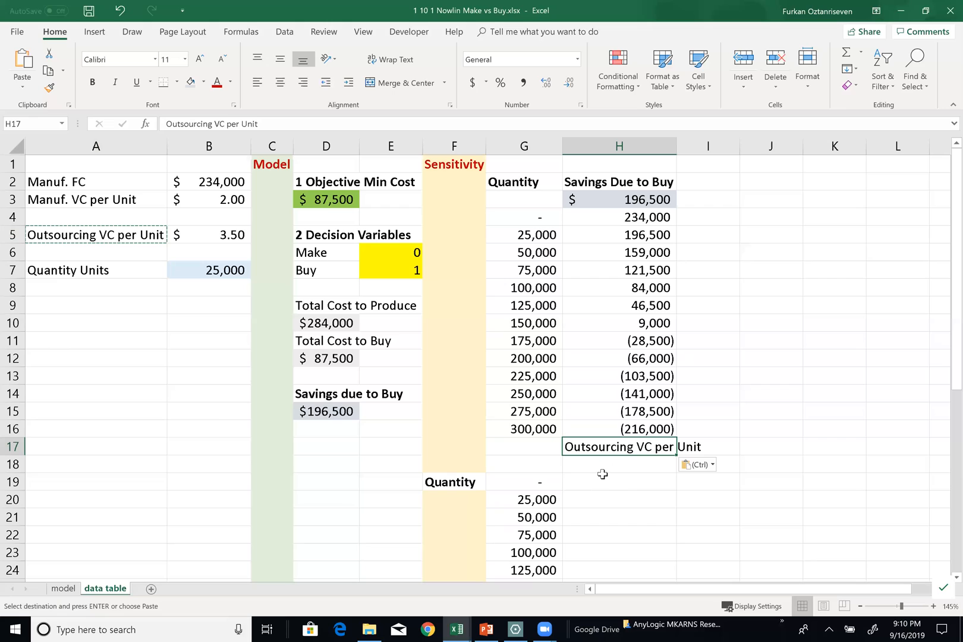
{"action": "key", "text": "ctrl+b"}
{"action": "left_click", "coordinate": [602, 182]}
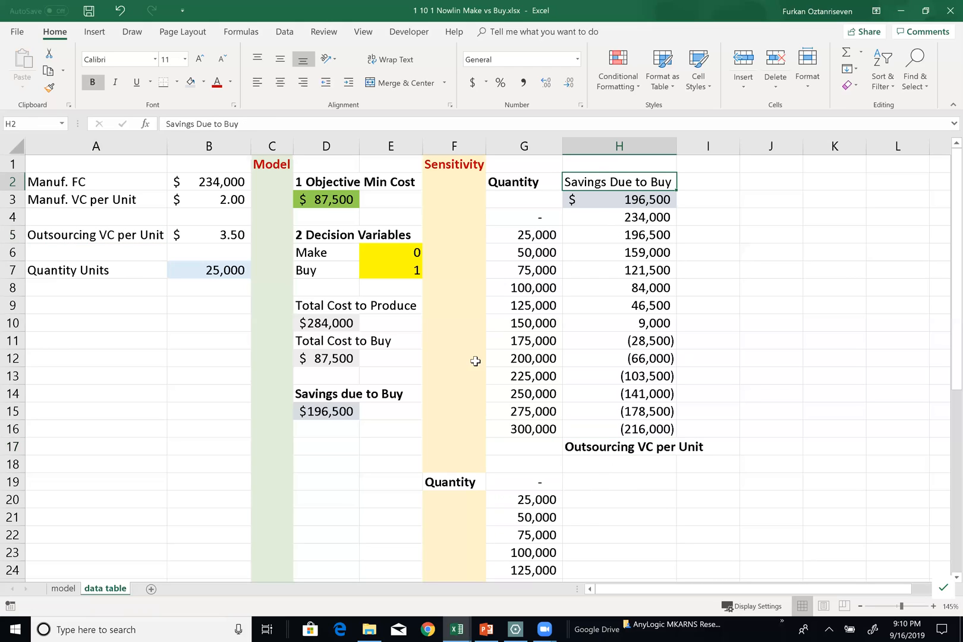
{"action": "left_click", "coordinate": [604, 454]}
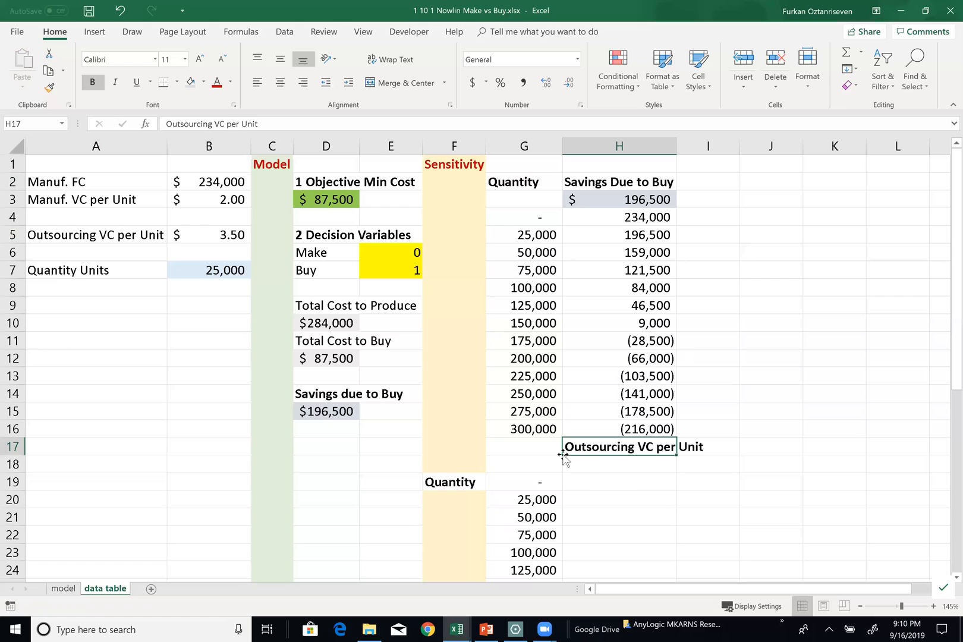
{"action": "left_click", "coordinate": [519, 445]}
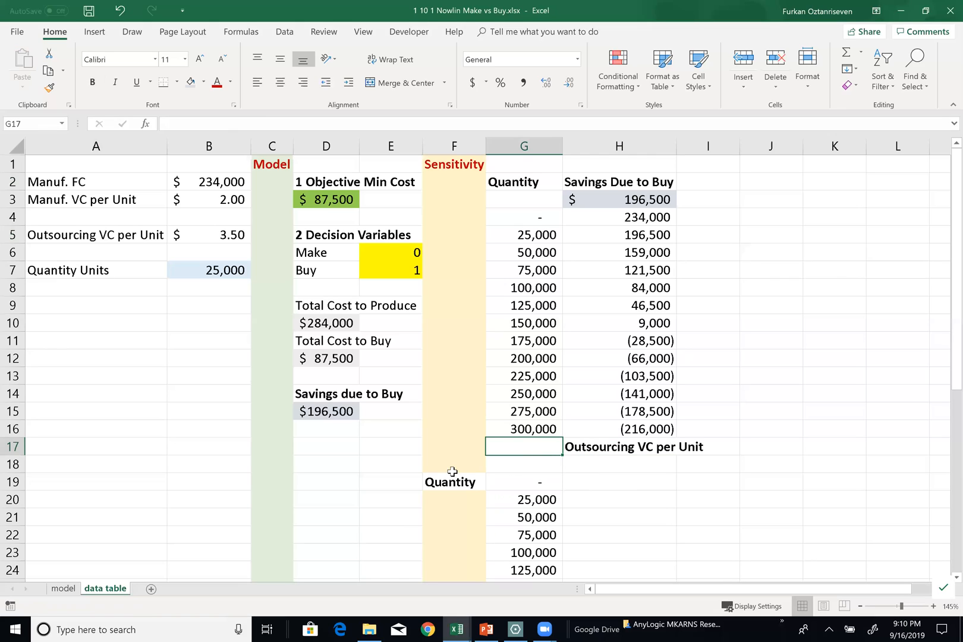
Fill H18:Q18 with outsourcing costs from 0.50 to 5.00 in steps of 0.50 and apply the Accounting dollar format
{"action": "left_click", "coordinate": [595, 464]}
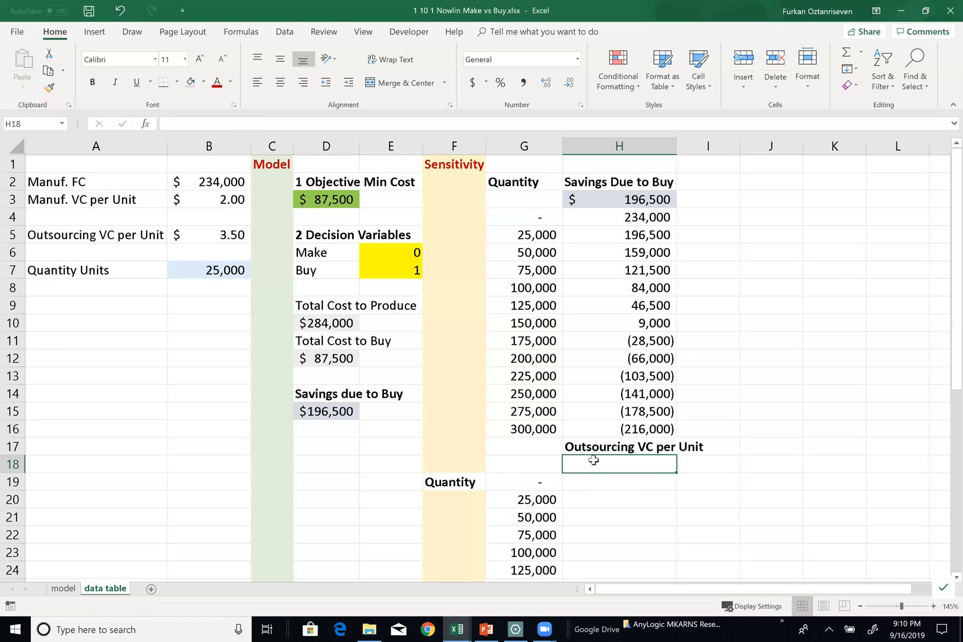
{"action": "type", "text": "0.5"}
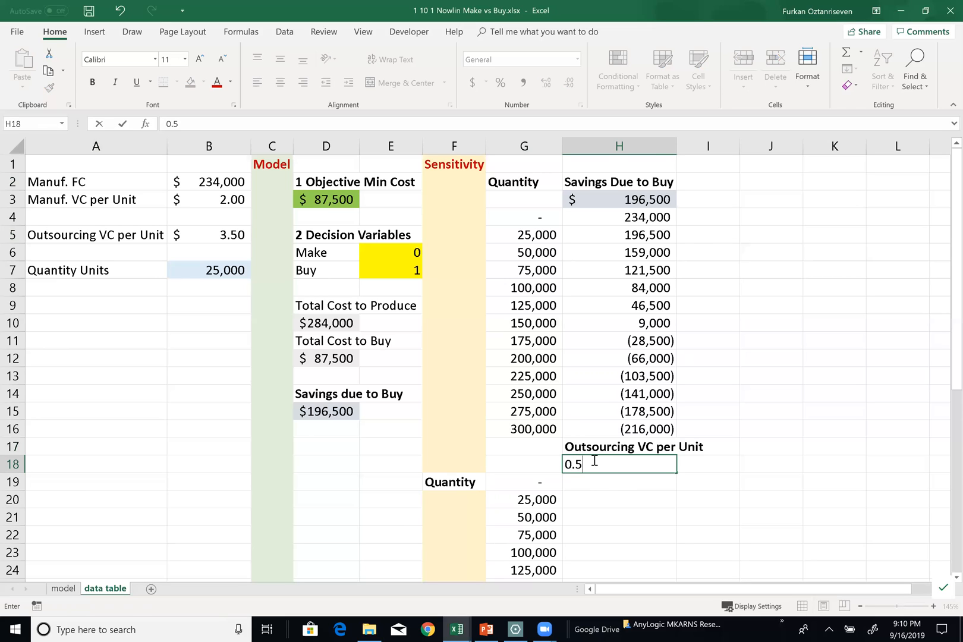
{"action": "key", "text": "Tab"}
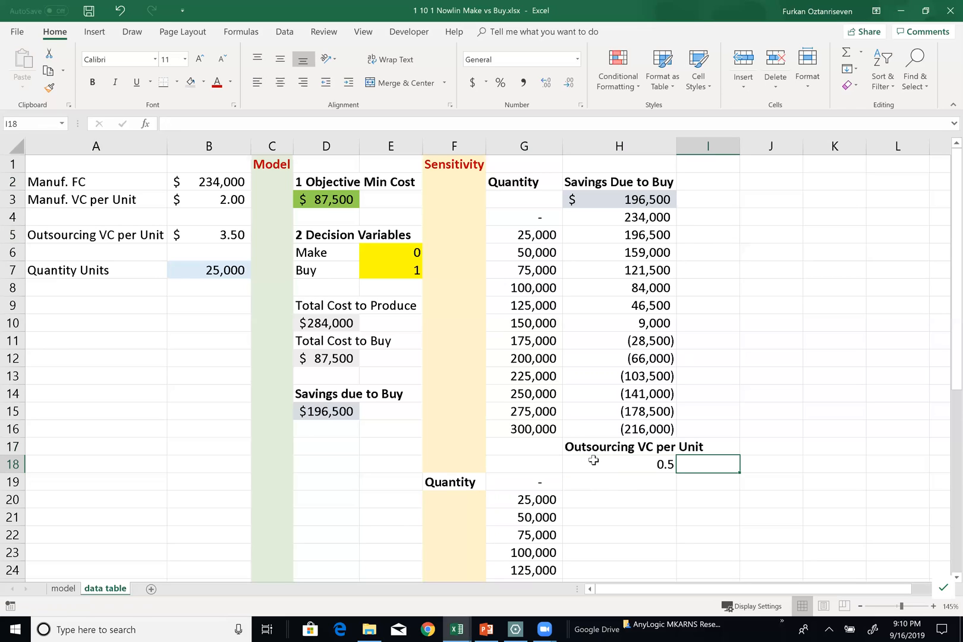
{"action": "type", "text": "1"}
{"action": "key", "text": "Tab"}
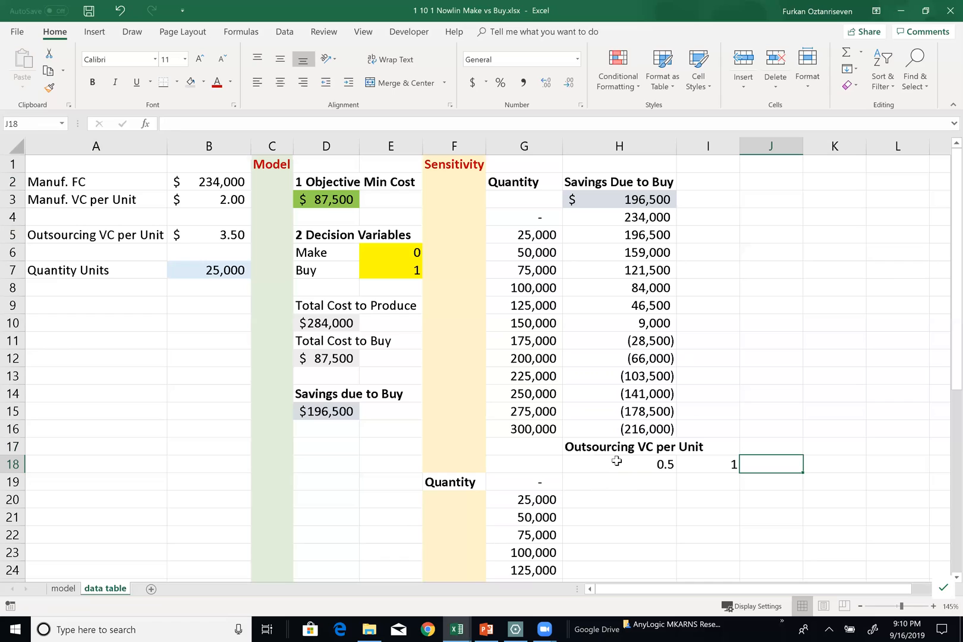
{"action": "left_click", "coordinate": [622, 462]}
{"action": "left_click_drag", "start_coordinate": [621, 463], "coordinate": [579, 491]}
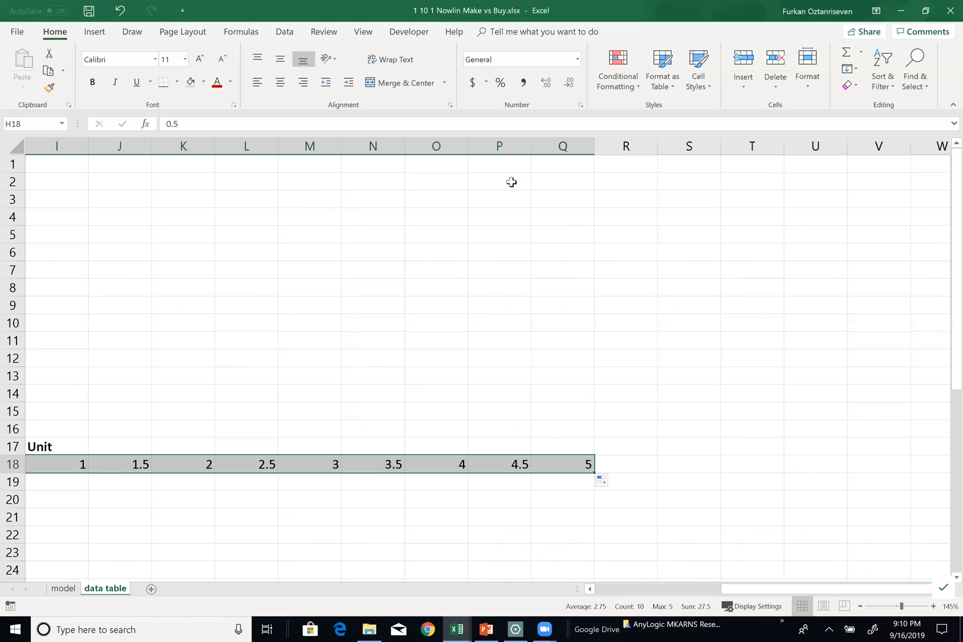
{"action": "left_click", "coordinate": [478, 84]}
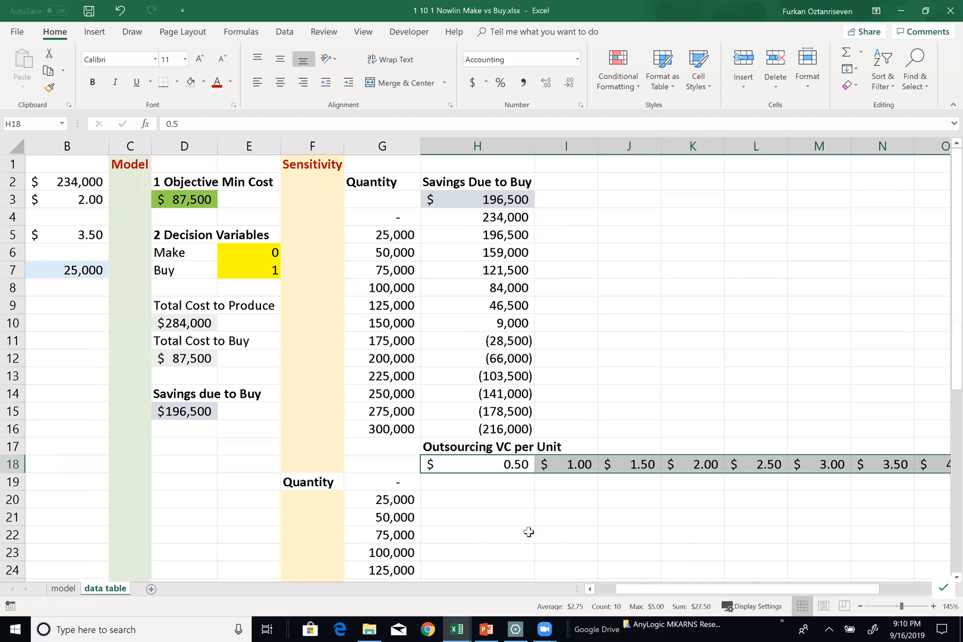
Review the second table's quantities in G19:G31 and its empty results area H19:Q31, and select the corner cell G18
{"action": "scroll", "coordinate": [528, 531], "scroll_direction": "down", "scroll_amount": 1, "text": "ctrl"}
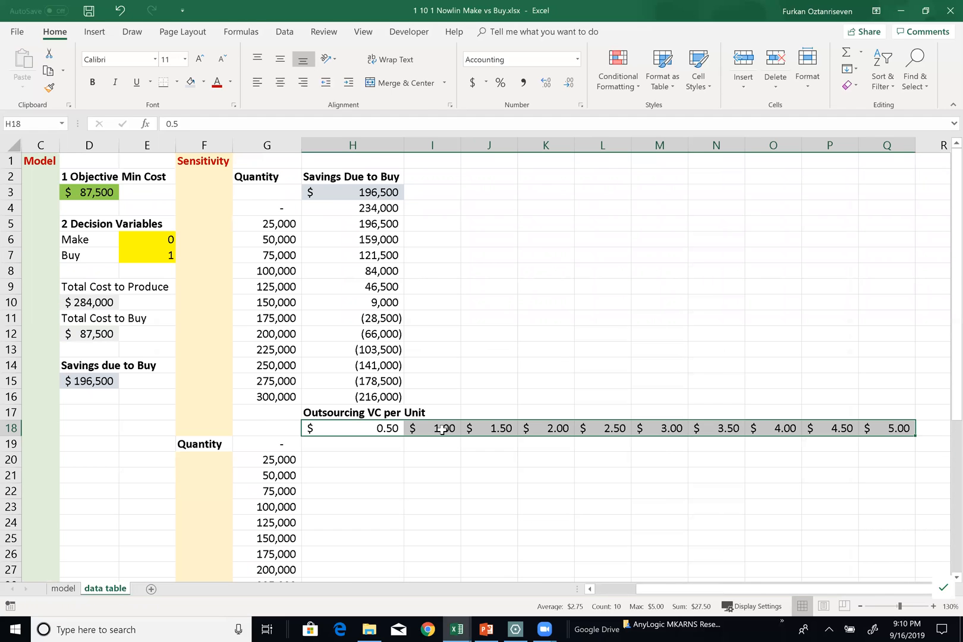
{"action": "scroll", "coordinate": [434, 437], "scroll_direction": "down", "scroll_amount": 1}
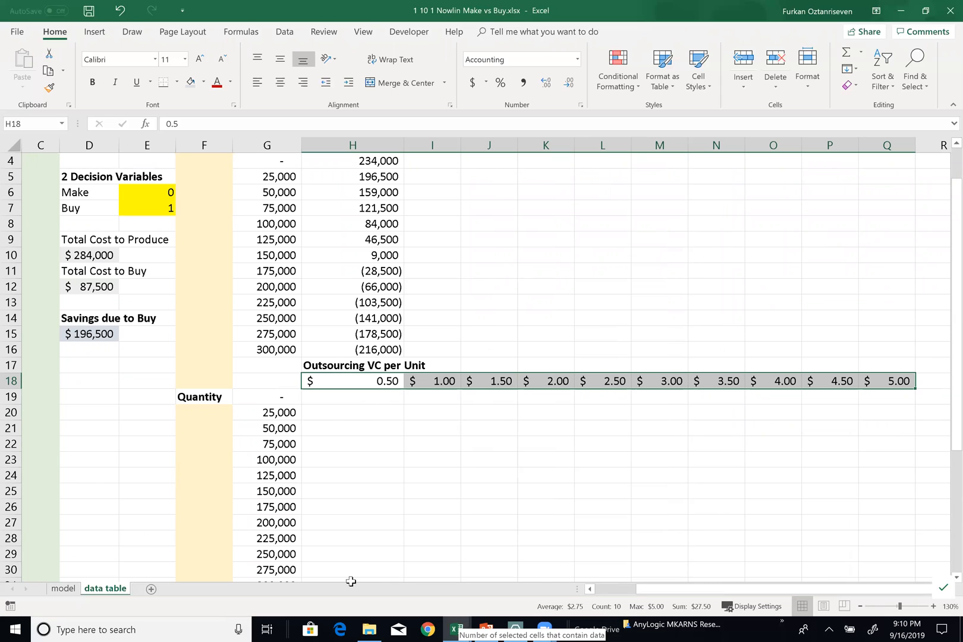
{"action": "scroll", "coordinate": [279, 360], "scroll_direction": "down", "scroll_amount": 1}
{"action": "left_click_drag", "start_coordinate": [278, 353], "coordinate": [268, 538]}
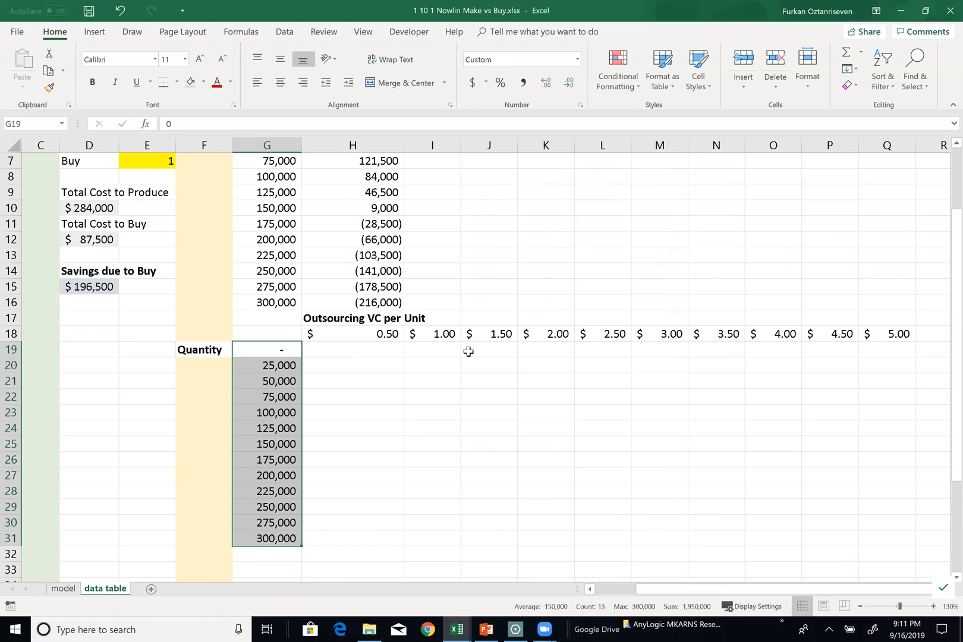
{"action": "left_click_drag", "start_coordinate": [379, 355], "coordinate": [878, 539]}
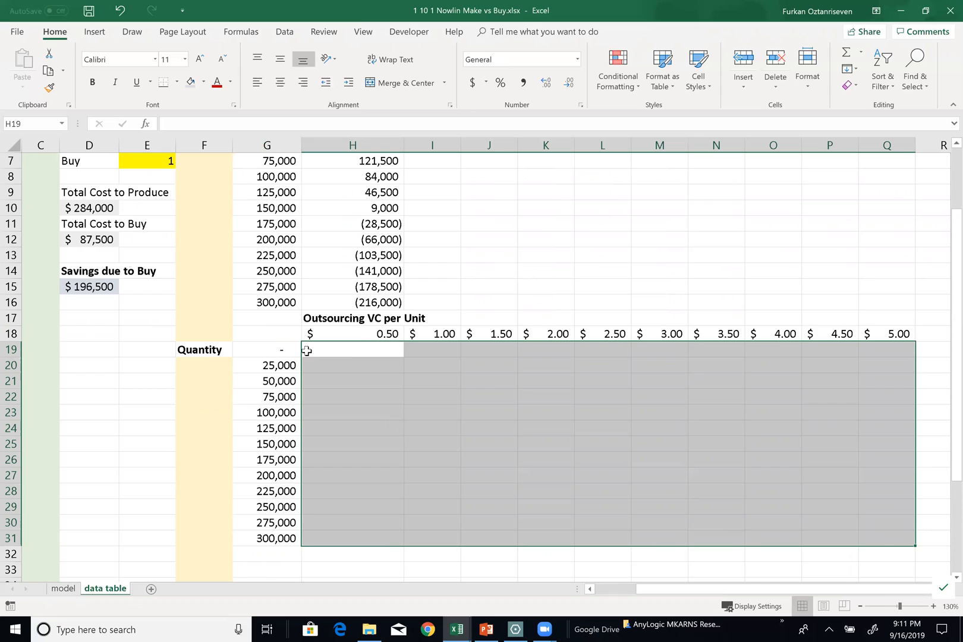
{"action": "scroll", "coordinate": [299, 364], "scroll_direction": "up", "scroll_amount": 1}
{"action": "scroll", "coordinate": [284, 355], "scroll_direction": "up", "scroll_amount": 1}
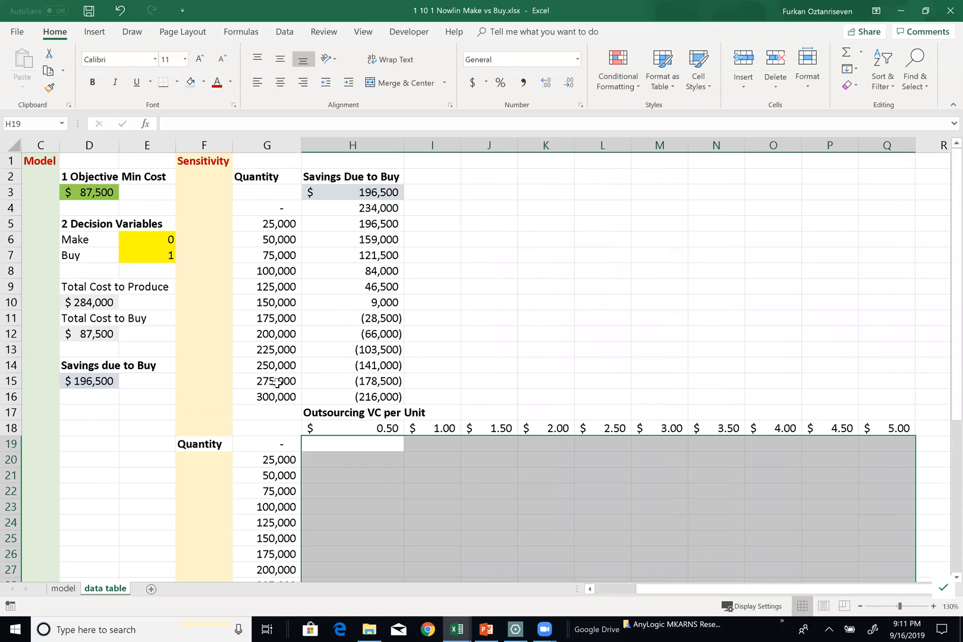
{"action": "left_click", "coordinate": [273, 428]}
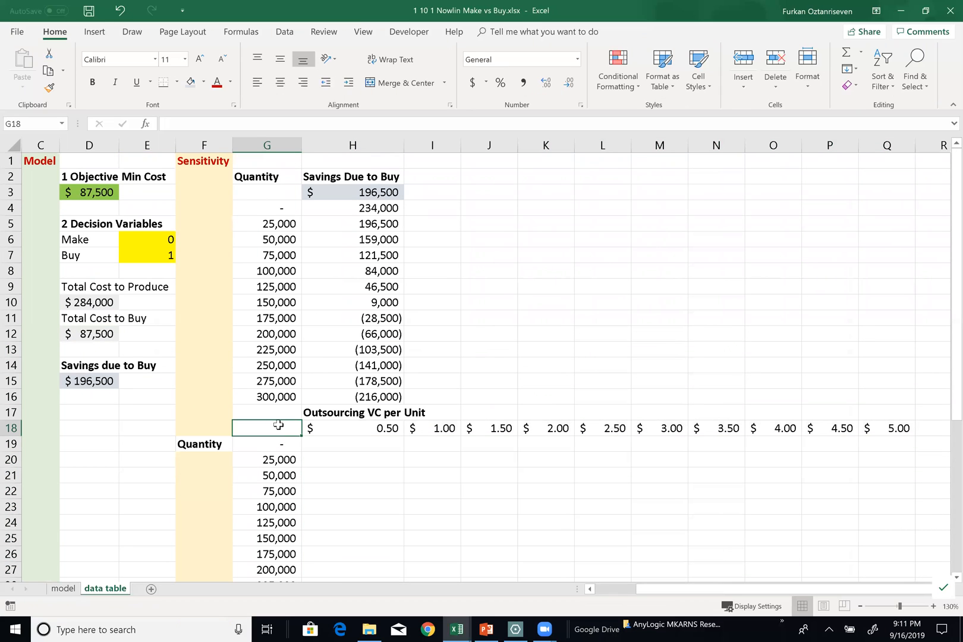
Copy the Savings Due to Buy heading from H2 into G17
{"action": "left_click", "coordinate": [333, 177]}
{"action": "key", "text": "ctrl+c"}
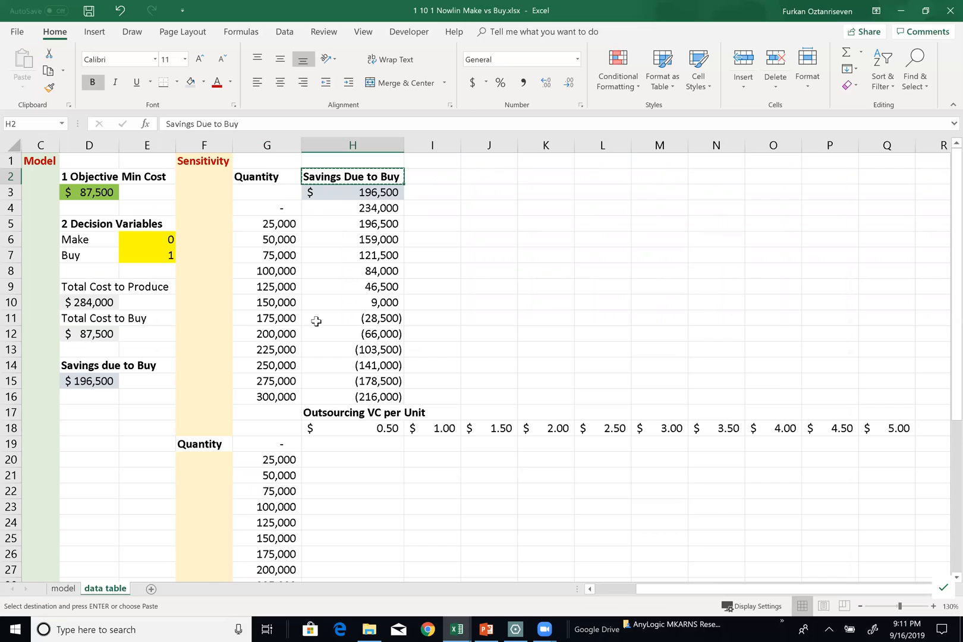
{"action": "left_click", "coordinate": [261, 418]}
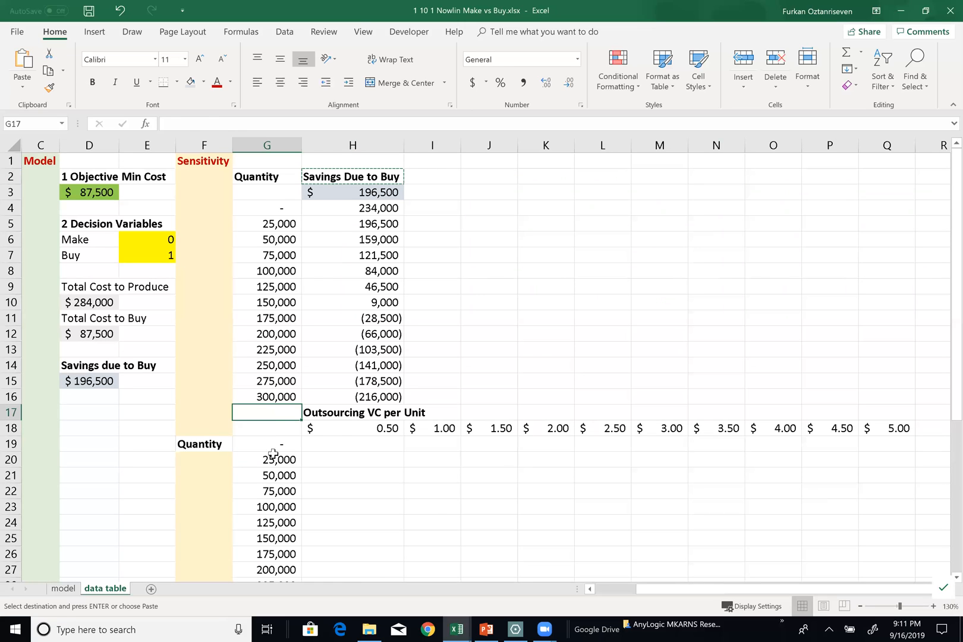
{"action": "key", "text": "ctrl+v"}
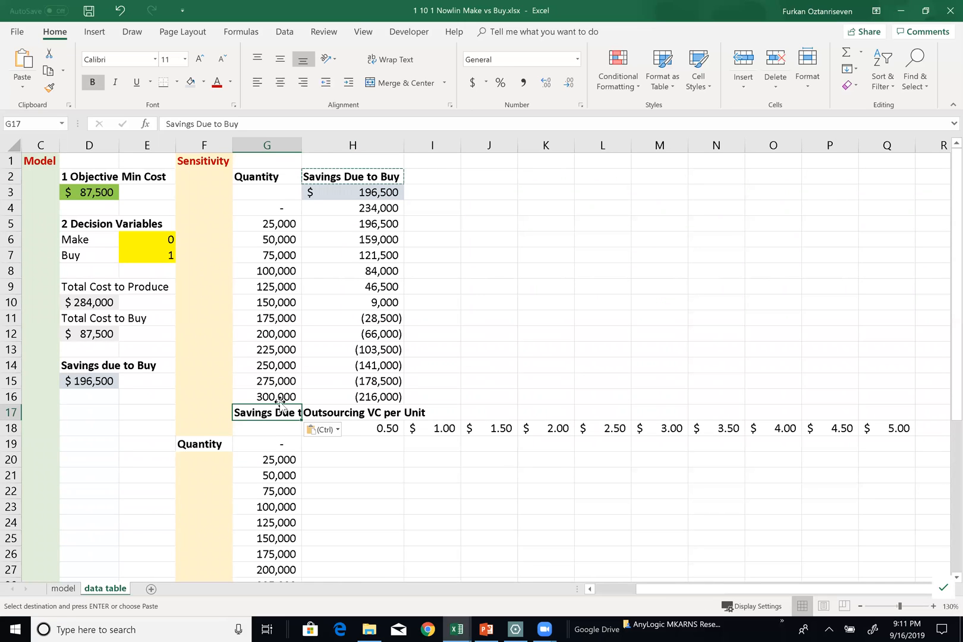
Link the second table's corner cell G18 to the model's savings result with =D15
{"action": "left_click", "coordinate": [264, 427]}
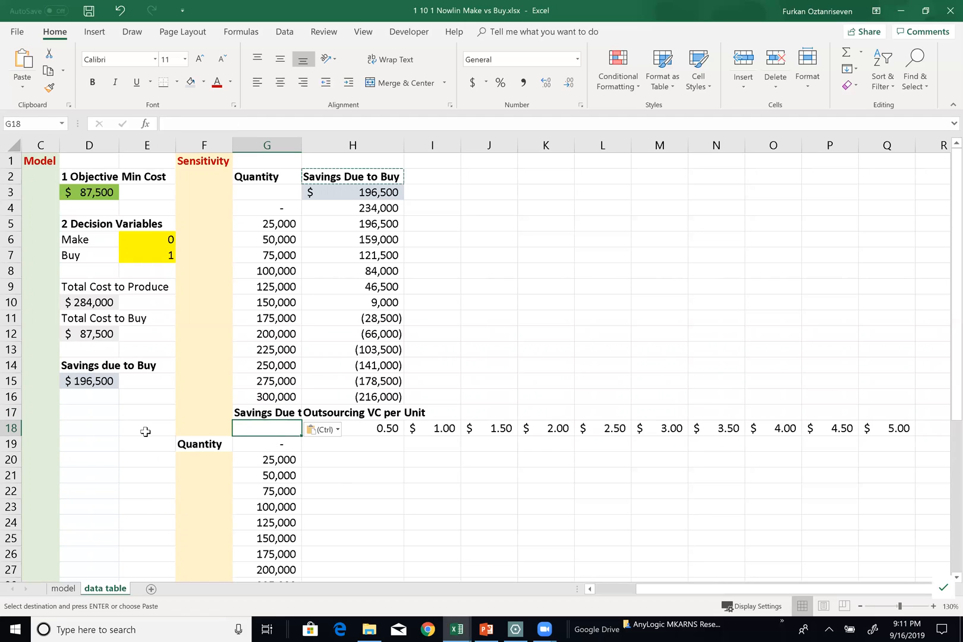
{"action": "type", "text": "="}
{"action": "left_click", "coordinate": [86, 383]}
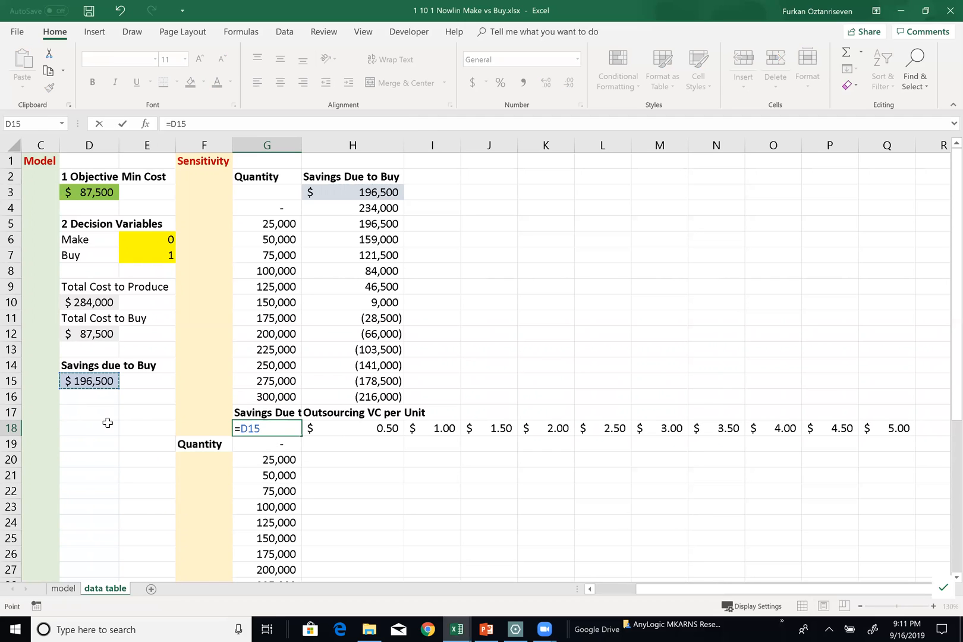
{"action": "key", "text": "Return"}
Widen column G so the full Savings Due to Buy heading in G17 fits
{"action": "scroll", "coordinate": [454, 491], "scroll_direction": "down", "scroll_amount": 1}
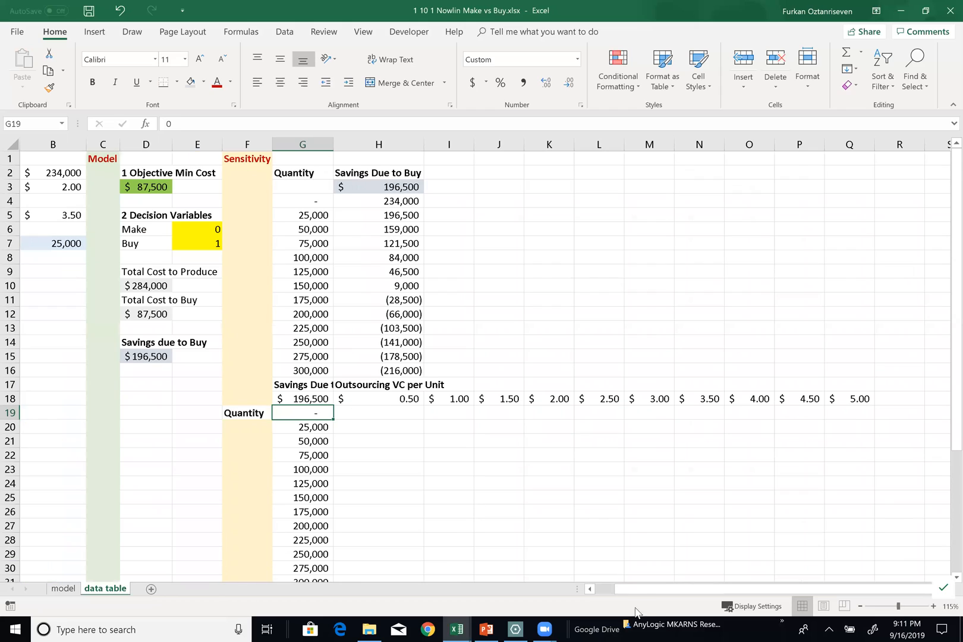
{"action": "left_click_drag", "start_coordinate": [640, 595], "coordinate": [527, 586]}
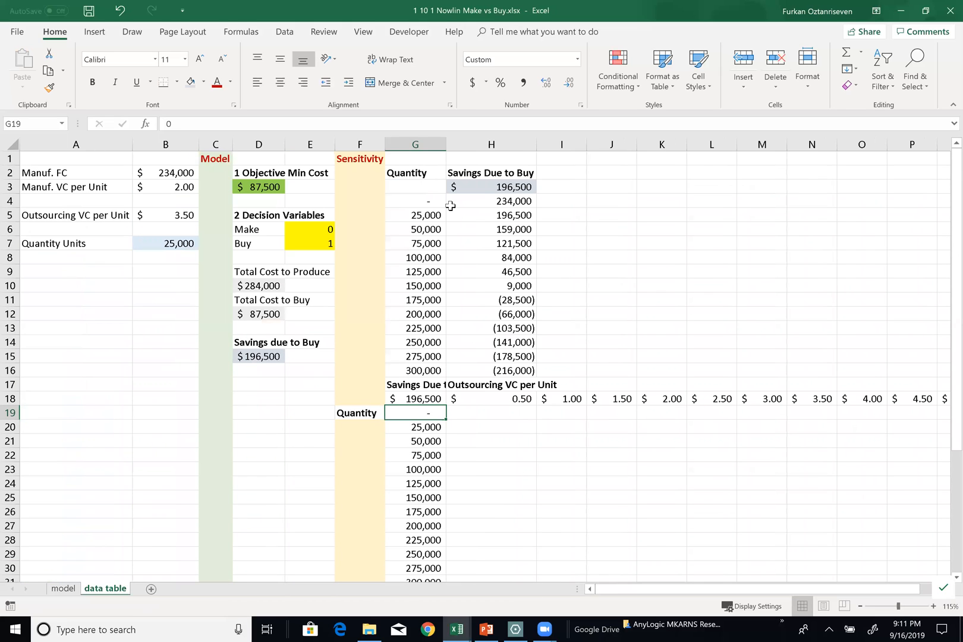
{"action": "left_click_drag", "start_coordinate": [452, 140], "coordinate": [481, 140]}
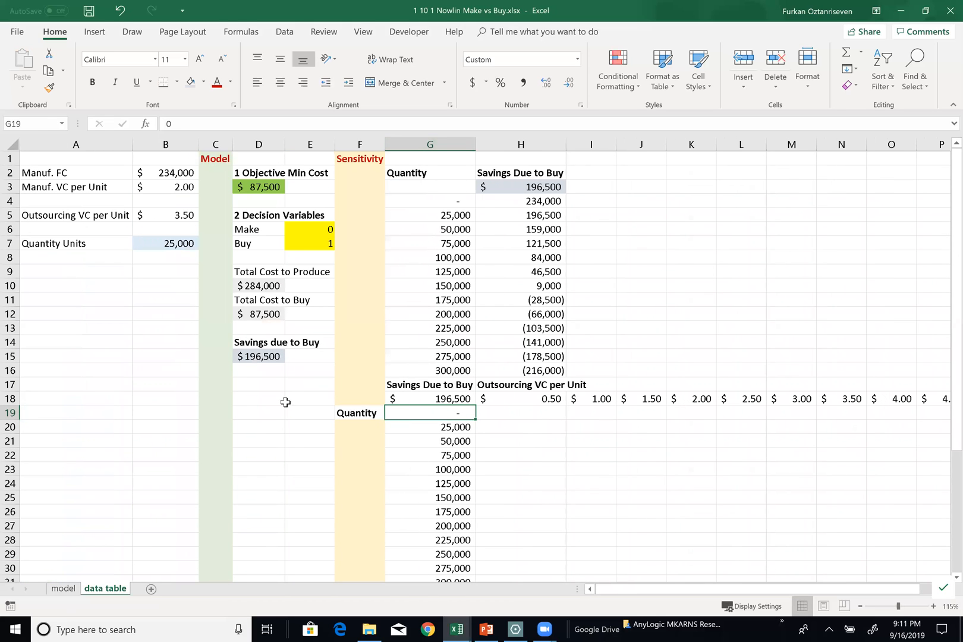
Insert a blank row at row 17 to separate the two sensitivity tables
{"action": "left_click", "coordinate": [14, 370]}
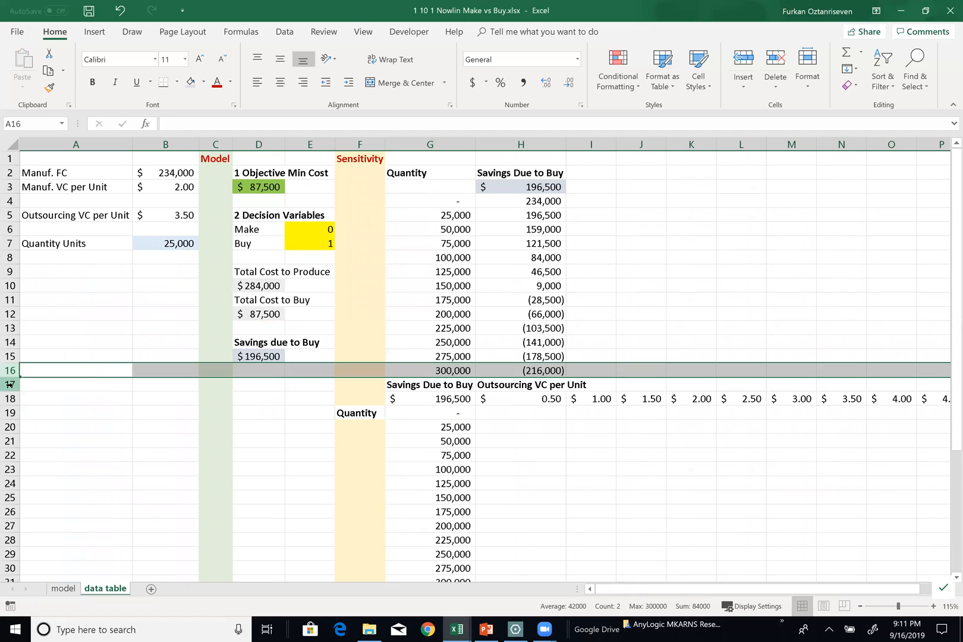
{"action": "left_click", "coordinate": [9, 384]}
{"action": "right_click", "coordinate": [9, 384]}
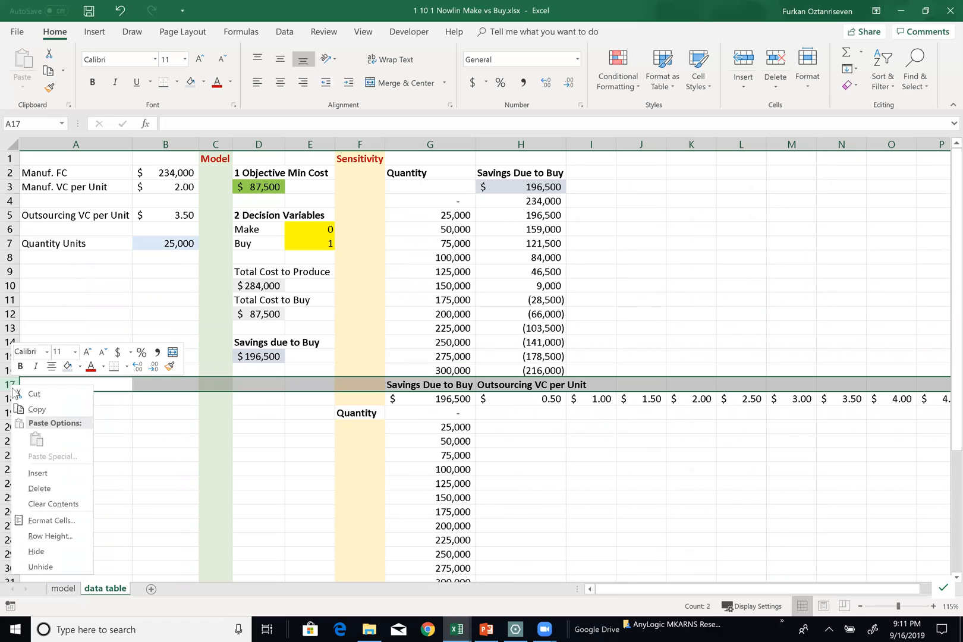
{"action": "left_click", "coordinate": [37, 474]}
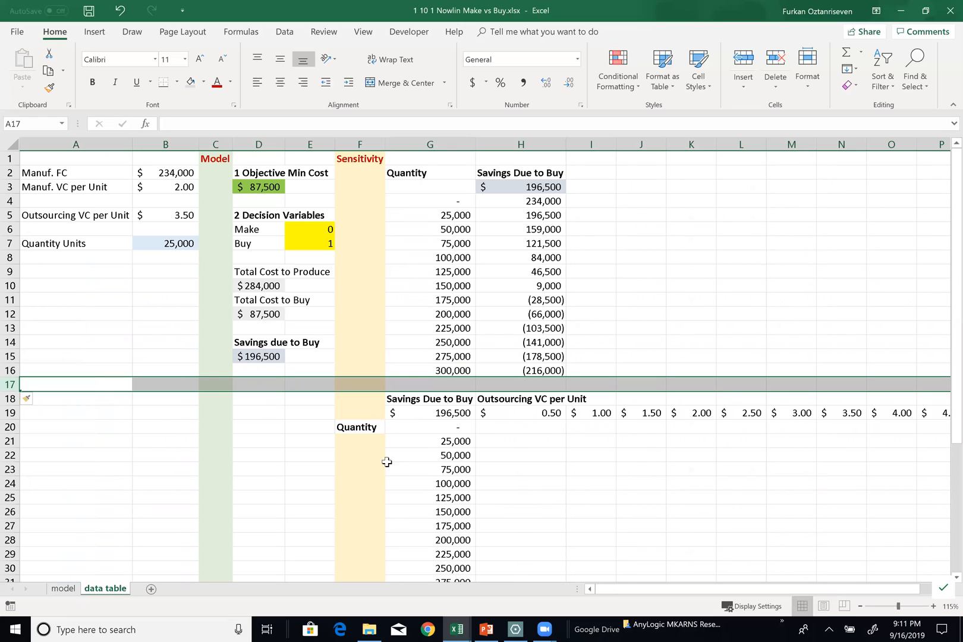
{"action": "left_click", "coordinate": [641, 441]}
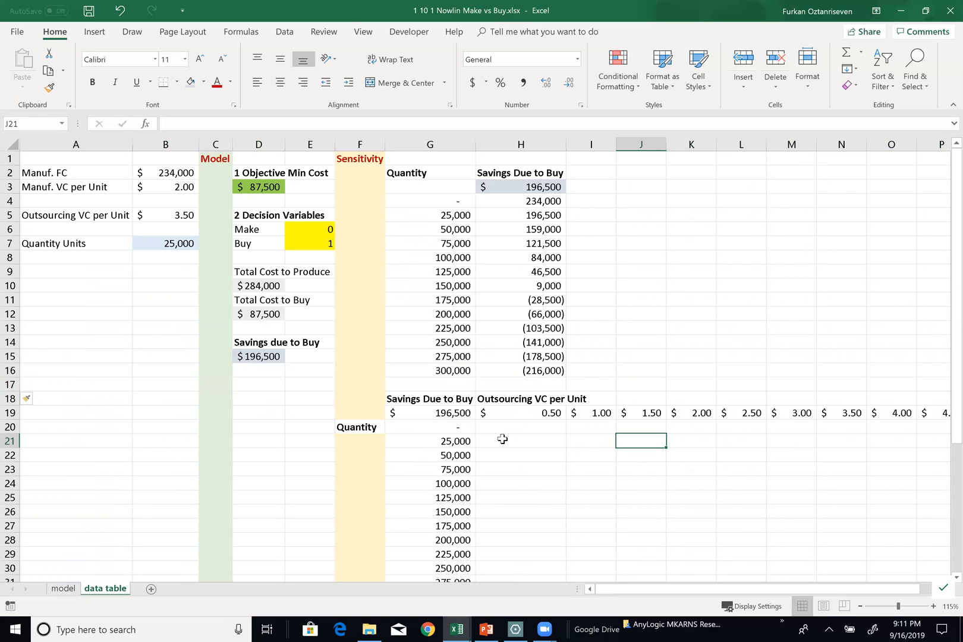
Insert a new column before the Quantity column G and remove its inherited fill color
{"action": "scroll", "coordinate": [486, 430], "scroll_direction": "down", "scroll_amount": 2}
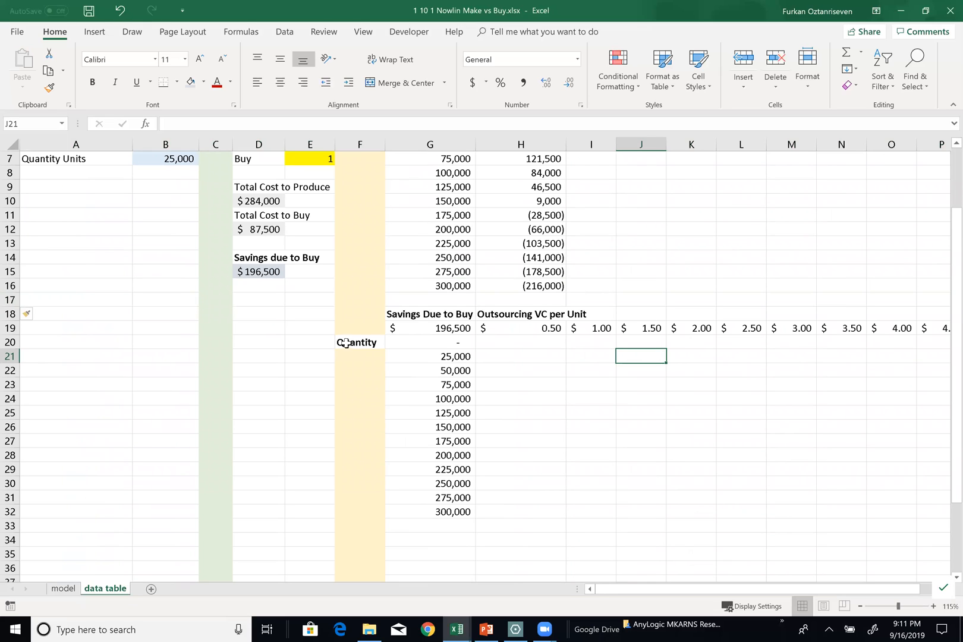
{"action": "scroll", "coordinate": [406, 245], "scroll_direction": "up", "scroll_amount": 2}
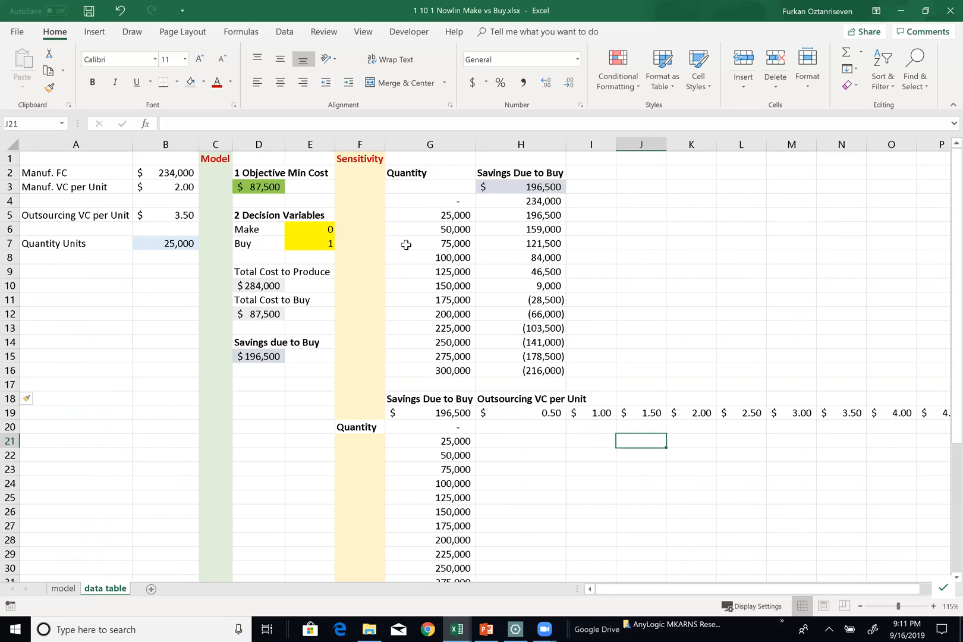
{"action": "right_click", "coordinate": [425, 136]}
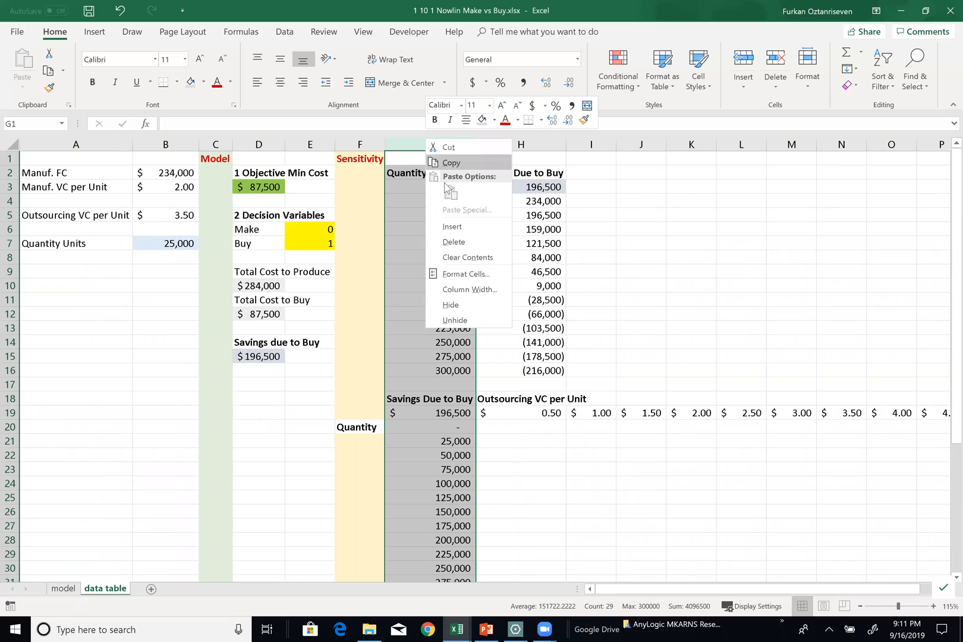
{"action": "key", "text": "Escape"}
{"action": "key", "text": "ctrl+shift+equal"}
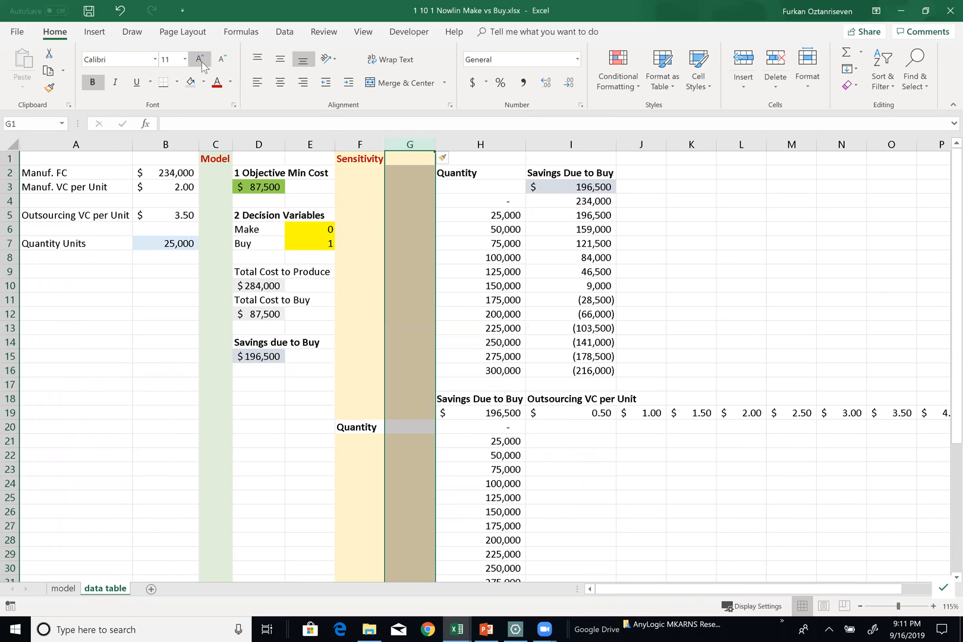
{"action": "left_click", "coordinate": [204, 82]}
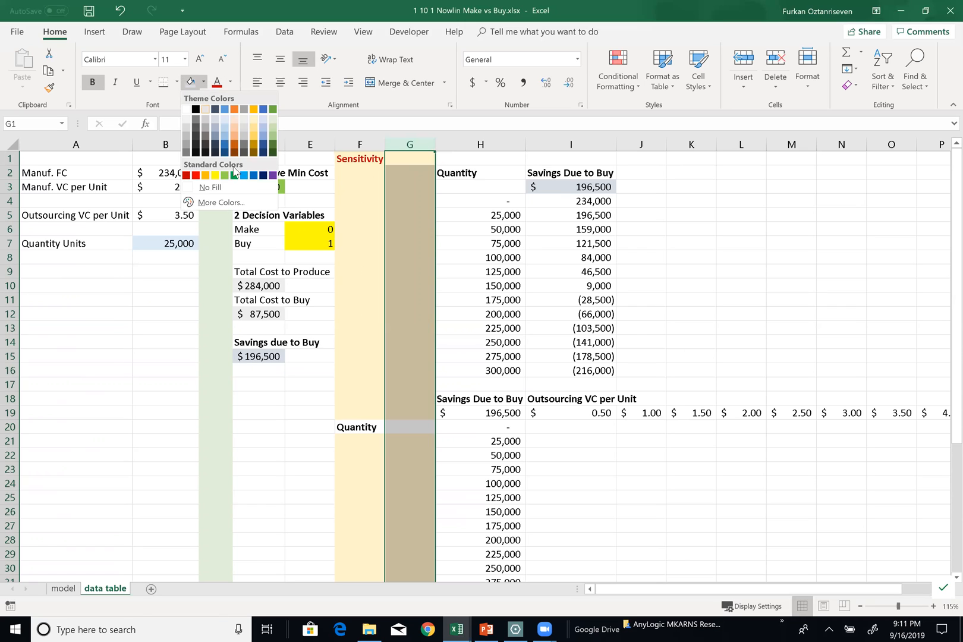
{"action": "left_click", "coordinate": [236, 173]}
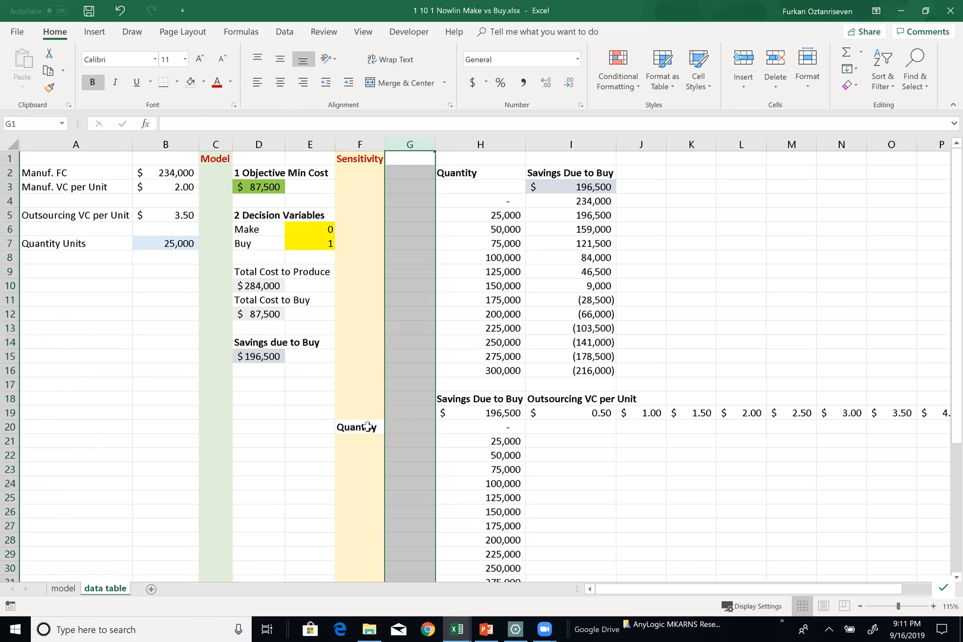
Move the Quantity label from F20 to G20 and merge G20:G32 with the text centered horizontally and vertically
{"action": "left_click", "coordinate": [368, 428]}
{"action": "left_click_drag", "start_coordinate": [384, 433], "coordinate": [411, 429]}
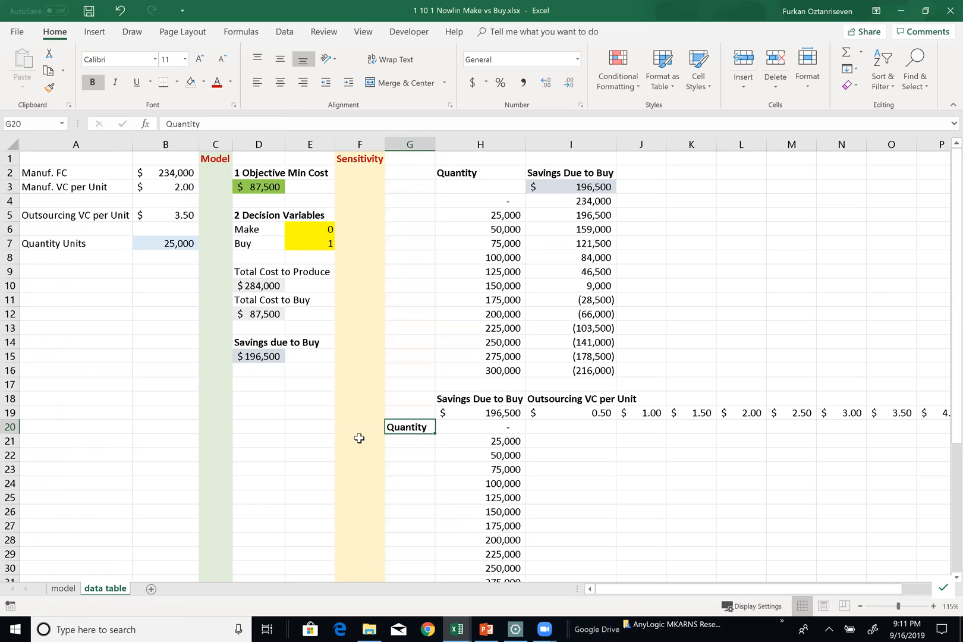
{"action": "scroll", "coordinate": [445, 294], "scroll_direction": "down", "scroll_amount": 1}
{"action": "scroll", "coordinate": [451, 240], "scroll_direction": "up", "scroll_amount": 1}
{"action": "scroll", "coordinate": [439, 234], "scroll_direction": "down", "scroll_amount": 3}
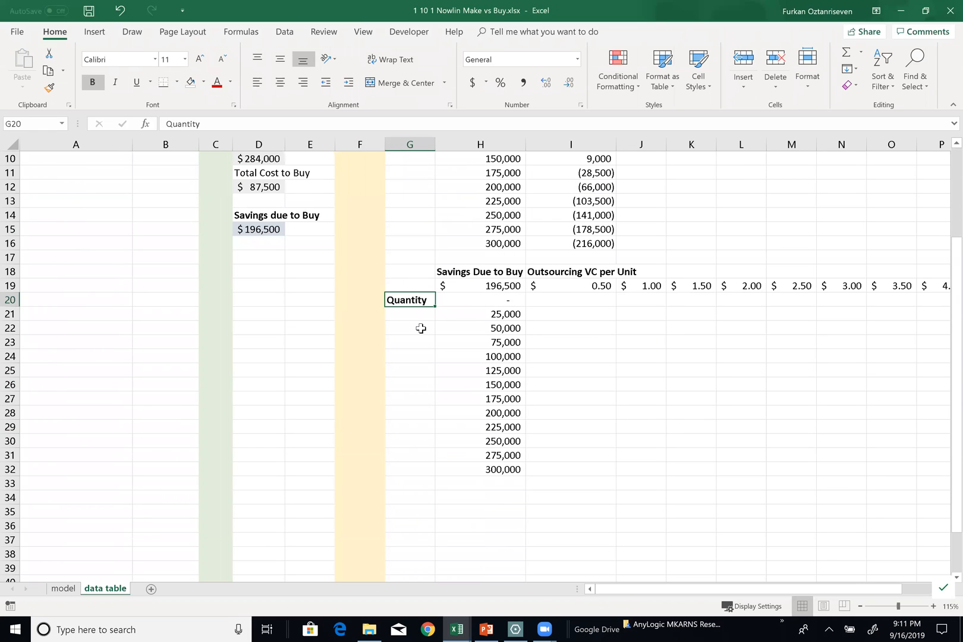
{"action": "left_click_drag", "start_coordinate": [410, 300], "coordinate": [418, 467]}
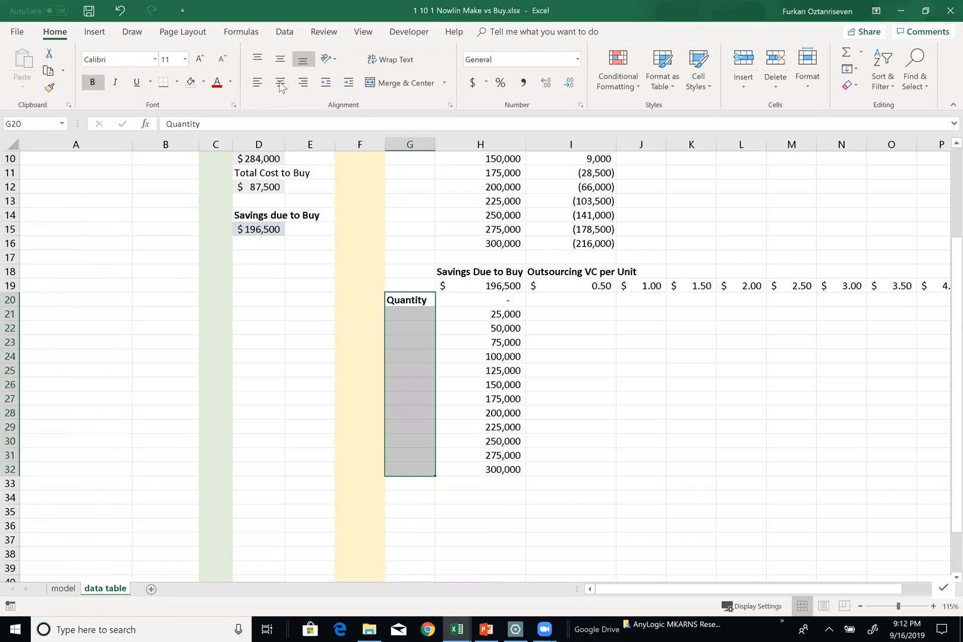
{"action": "left_click", "coordinate": [406, 83]}
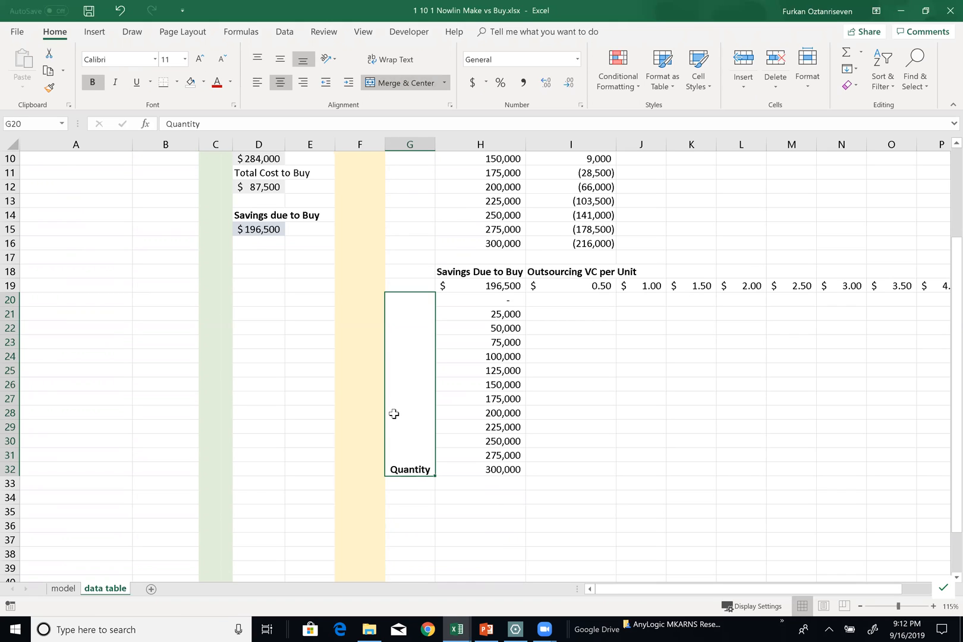
{"action": "left_click", "coordinate": [280, 59]}
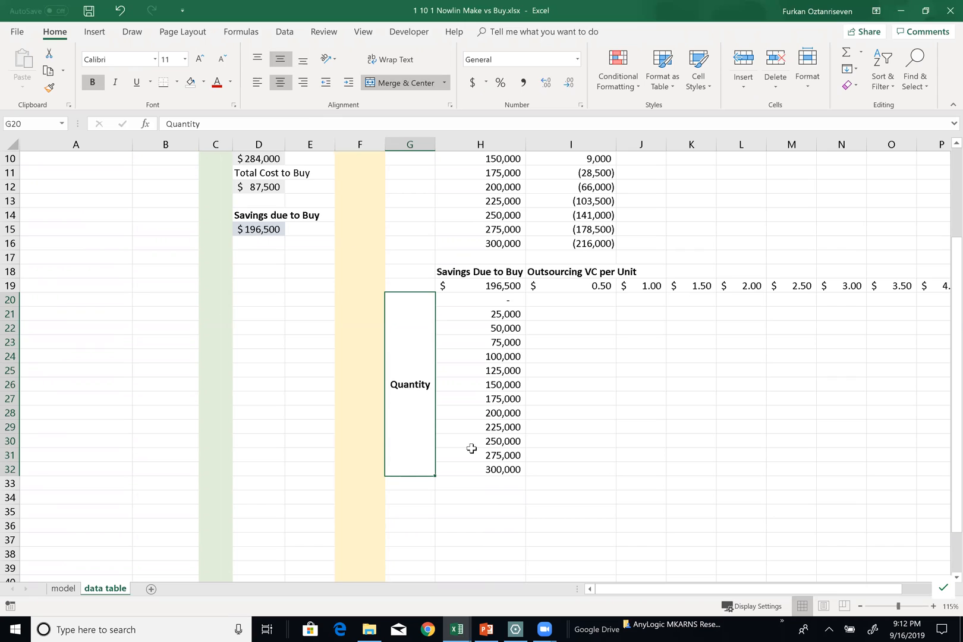
Rotate the merged Quantity label to 90 degrees and narrow column G to fit it
{"action": "right_click", "coordinate": [413, 416]}
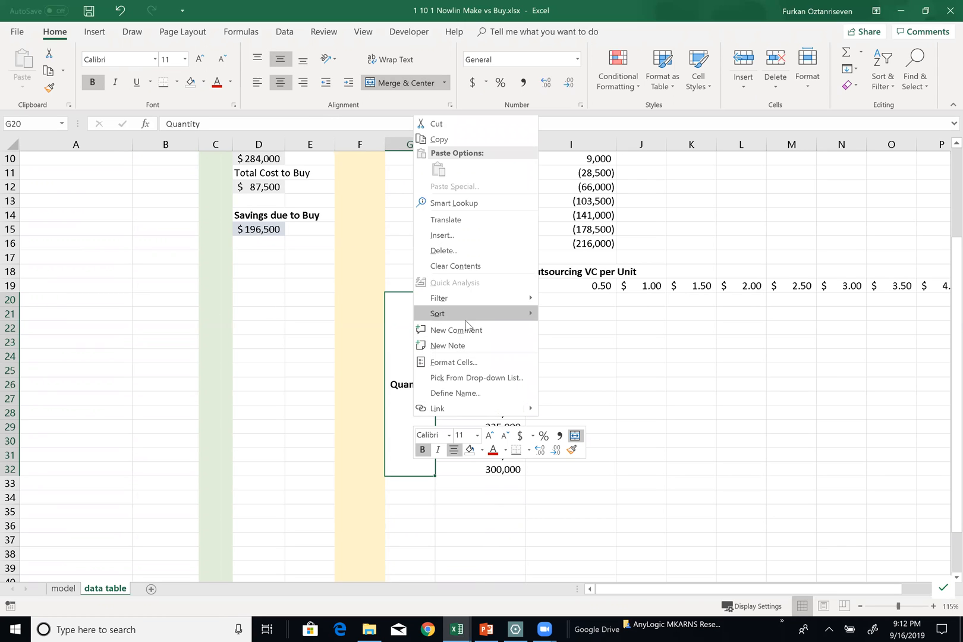
{"action": "left_click", "coordinate": [486, 363]}
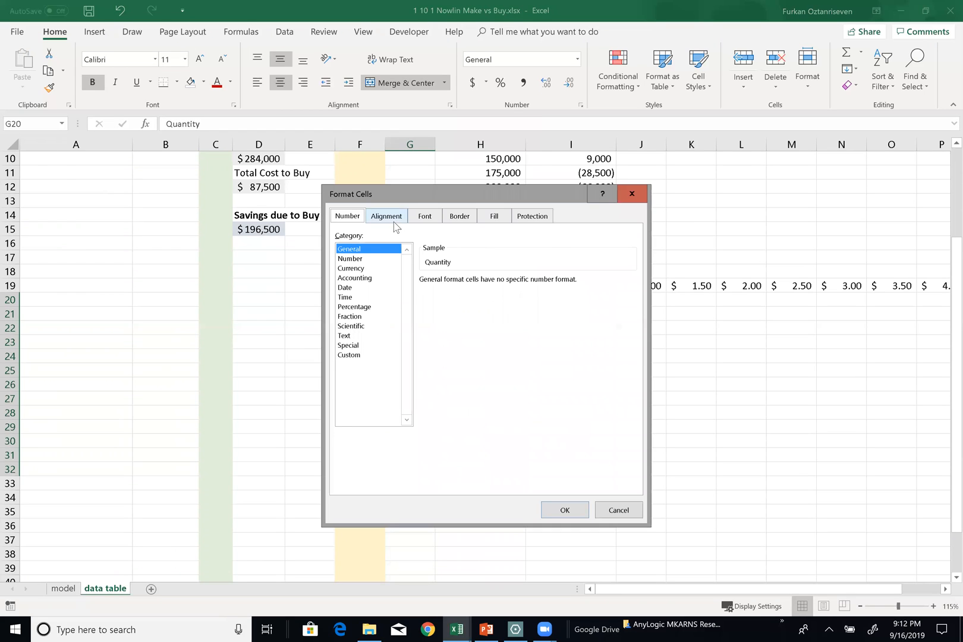
{"action": "left_click", "coordinate": [396, 228]}
{"action": "left_click_drag", "start_coordinate": [602, 289], "coordinate": [577, 250]}
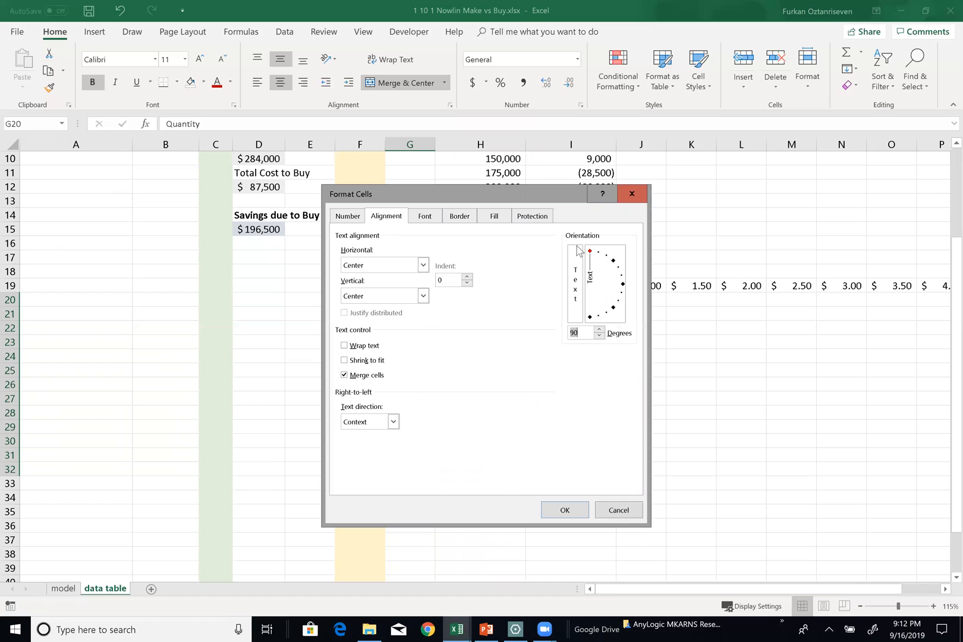
{"action": "left_click", "coordinate": [565, 510]}
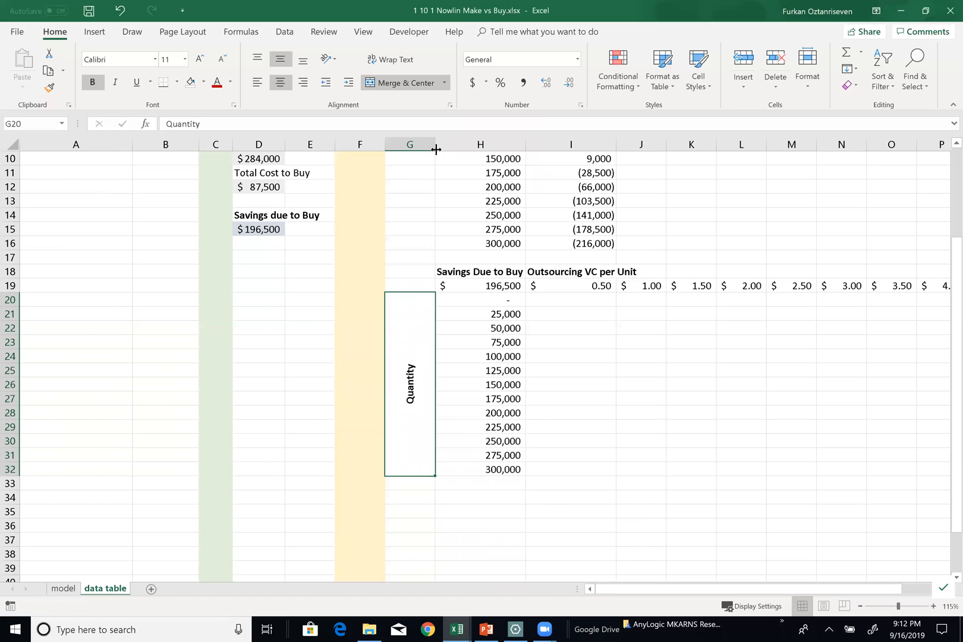
{"action": "left_click_drag", "start_coordinate": [437, 147], "coordinate": [403, 147]}
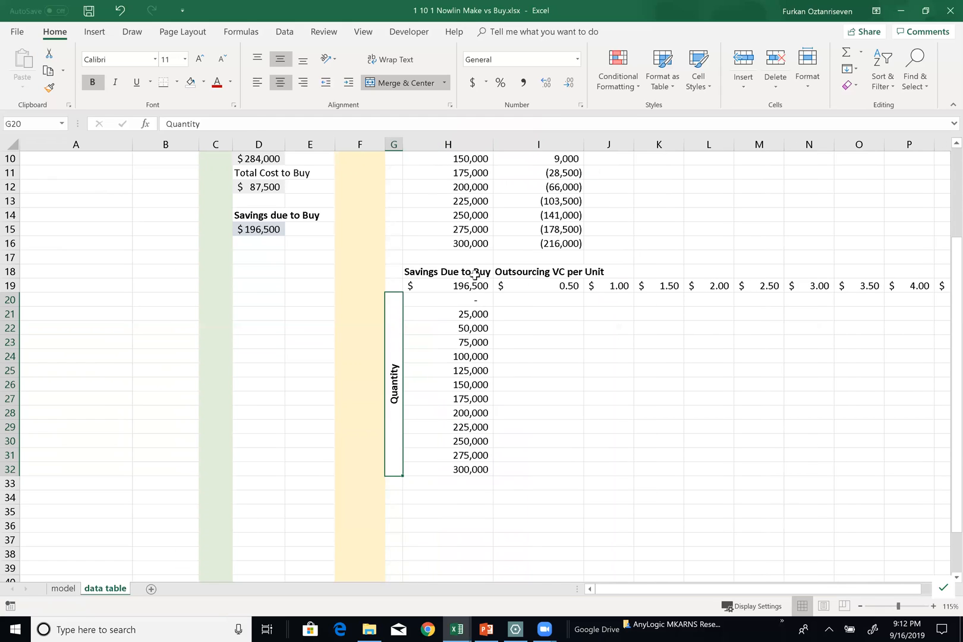
Merge and center the Outsourcing VC per Unit heading across I18:R18
{"action": "left_click_drag", "start_coordinate": [519, 273], "coordinate": [895, 278]}
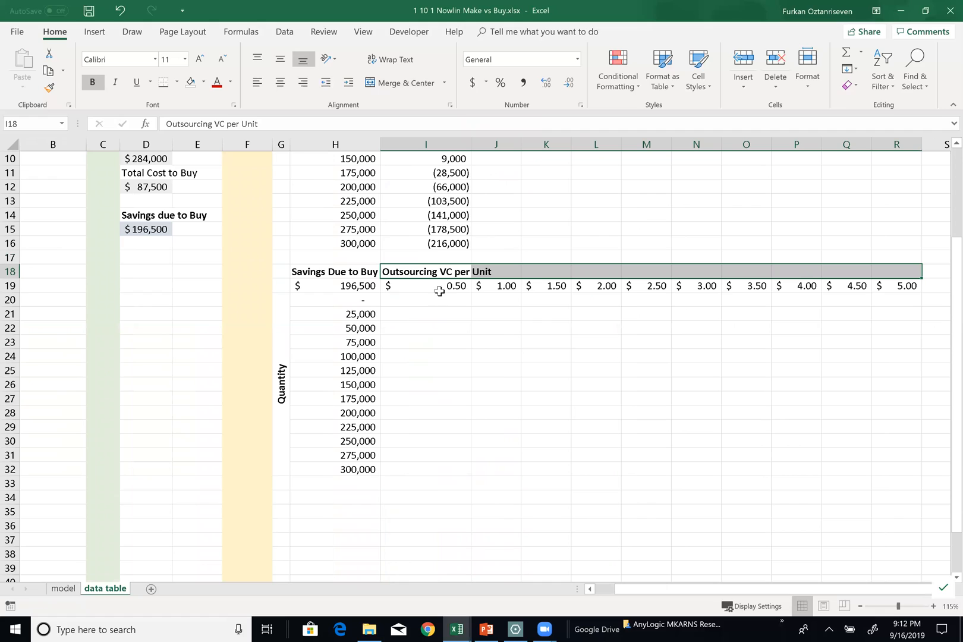
{"action": "left_click", "coordinate": [404, 86]}
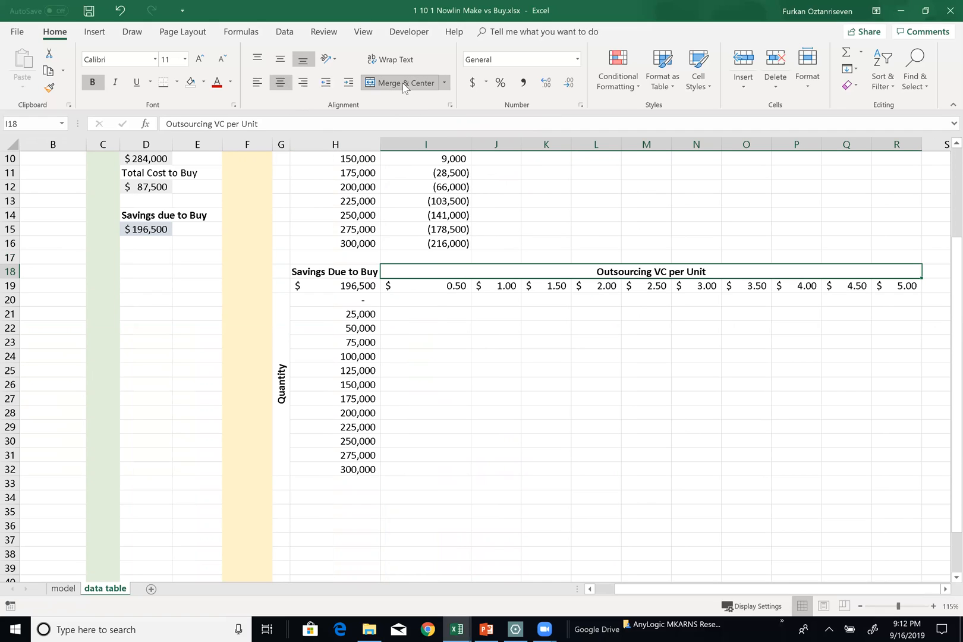
Copy the formatting of the savings cell D15 onto the second table's corner cell H19
{"action": "scroll", "coordinate": [240, 259], "scroll_direction": "up", "scroll_amount": 3}
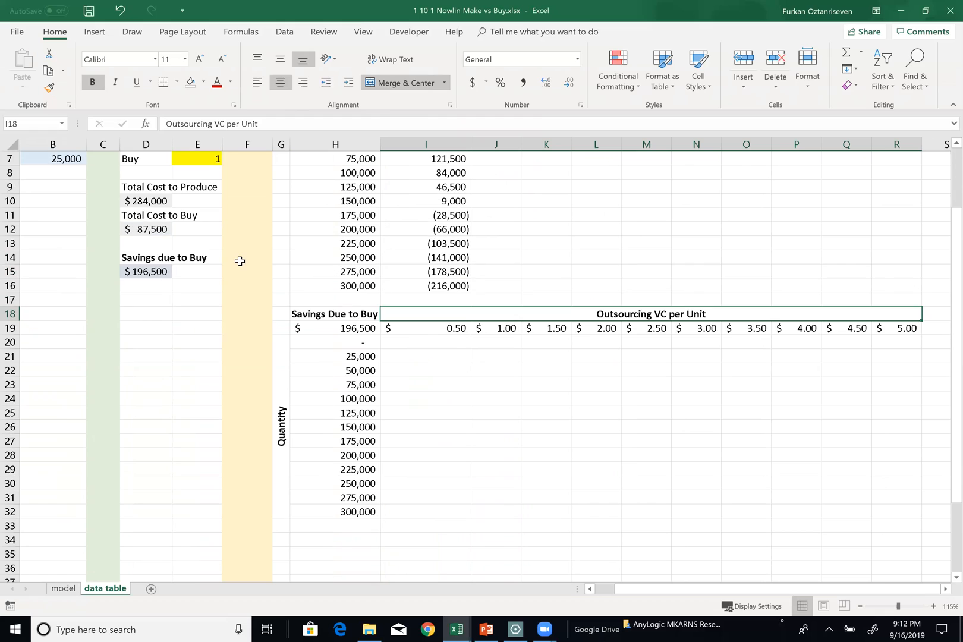
{"action": "left_click", "coordinate": [145, 355]}
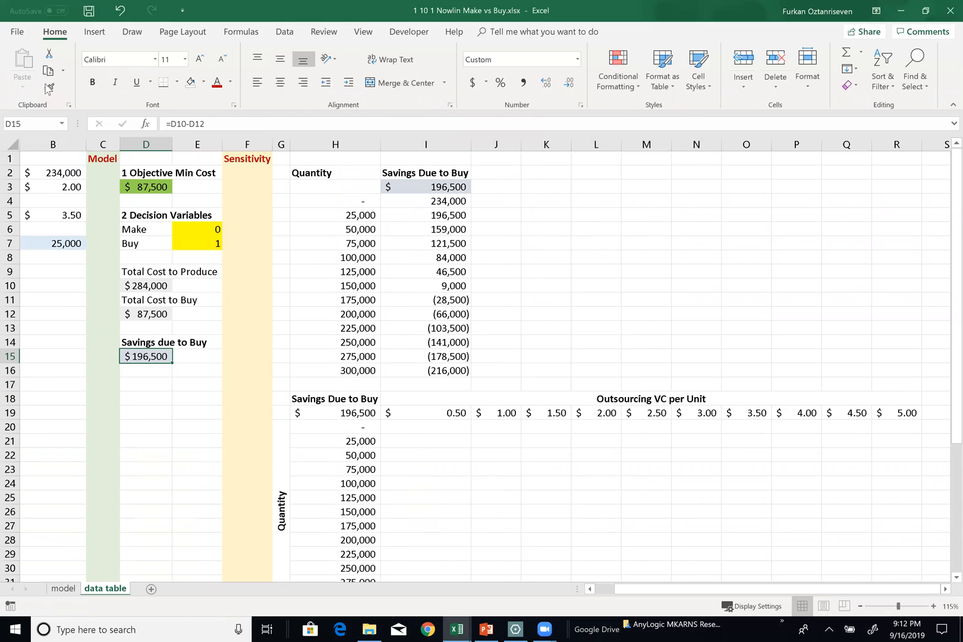
{"action": "left_click", "coordinate": [49, 89]}
{"action": "left_click", "coordinate": [320, 415]}
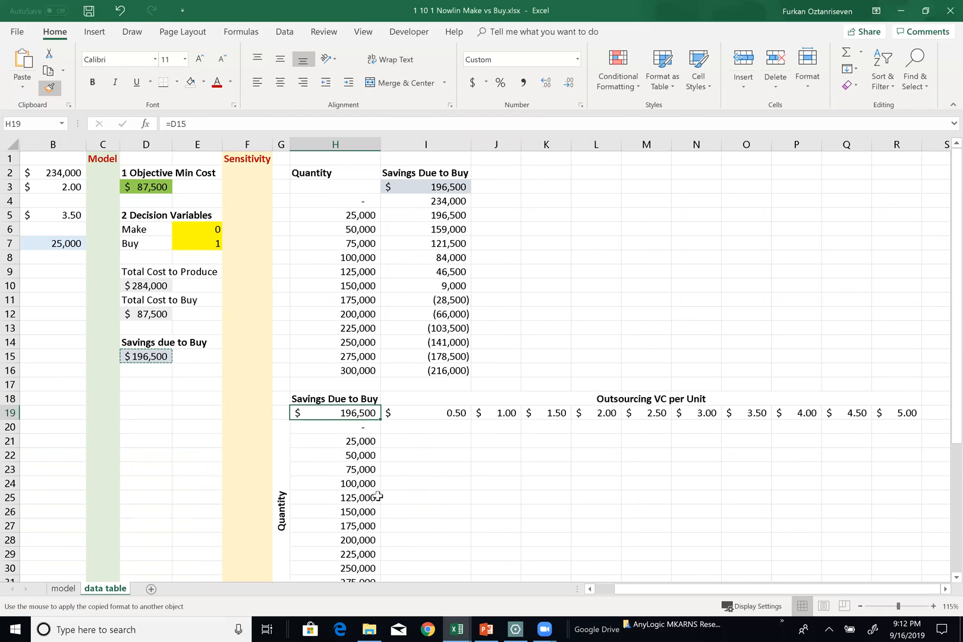
Create a two-way data table over H19:R32 with B5 as the row input cell and B7 as the column input cell
{"action": "scroll", "coordinate": [396, 435], "scroll_direction": "down", "scroll_amount": 1}
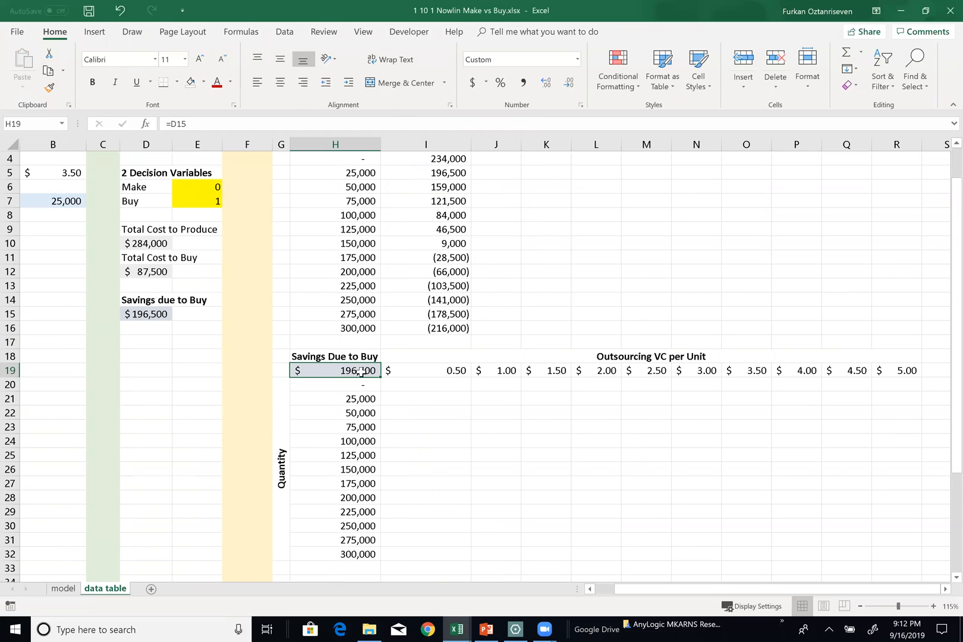
{"action": "left_click_drag", "start_coordinate": [364, 370], "coordinate": [882, 547]}
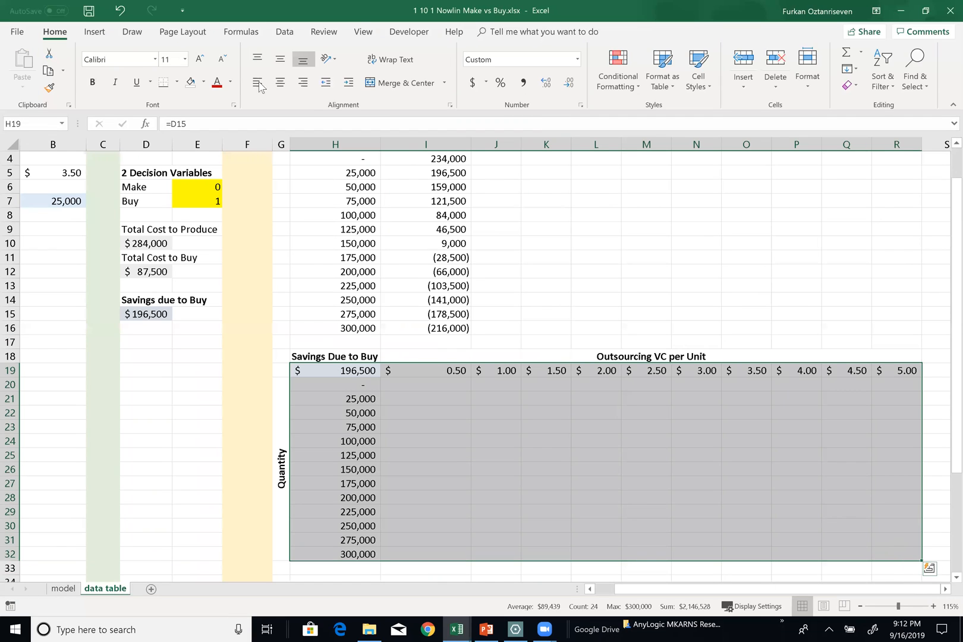
{"action": "left_click", "coordinate": [285, 32]}
{"action": "left_click", "coordinate": [648, 68]}
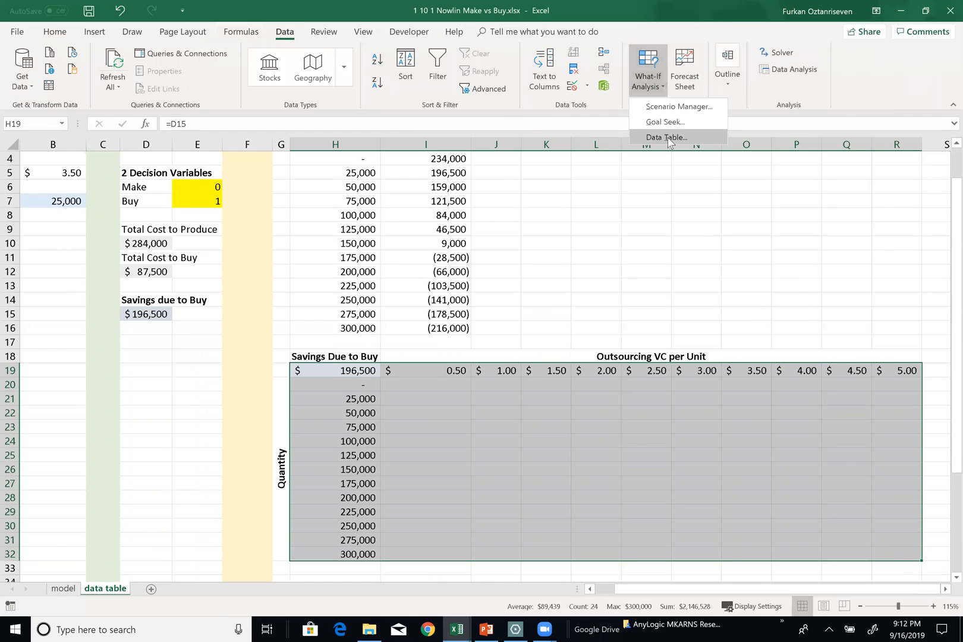
{"action": "left_click", "coordinate": [667, 137]}
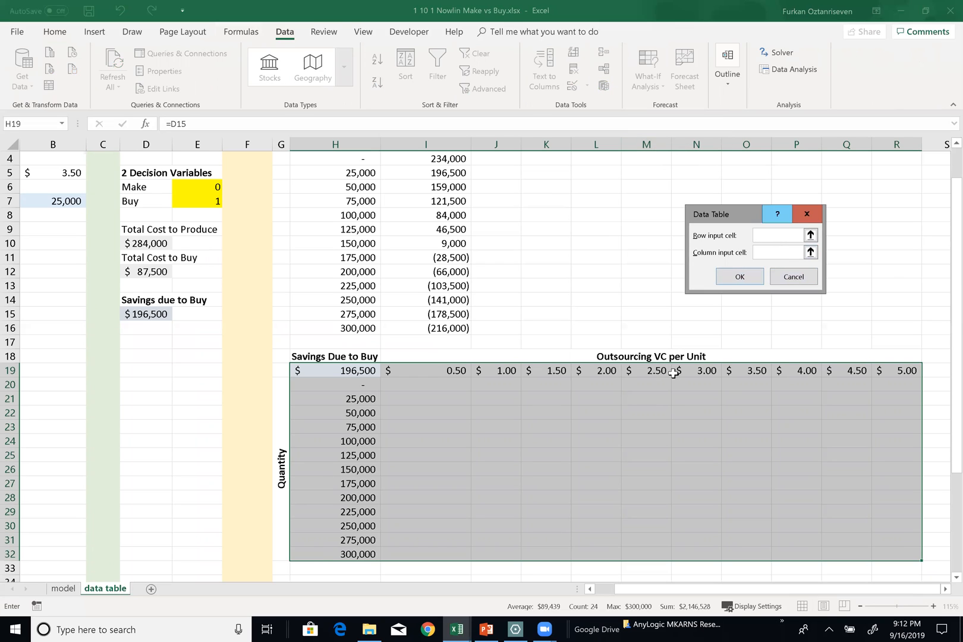
{"action": "scroll", "coordinate": [243, 279], "scroll_direction": "up", "scroll_amount": 1}
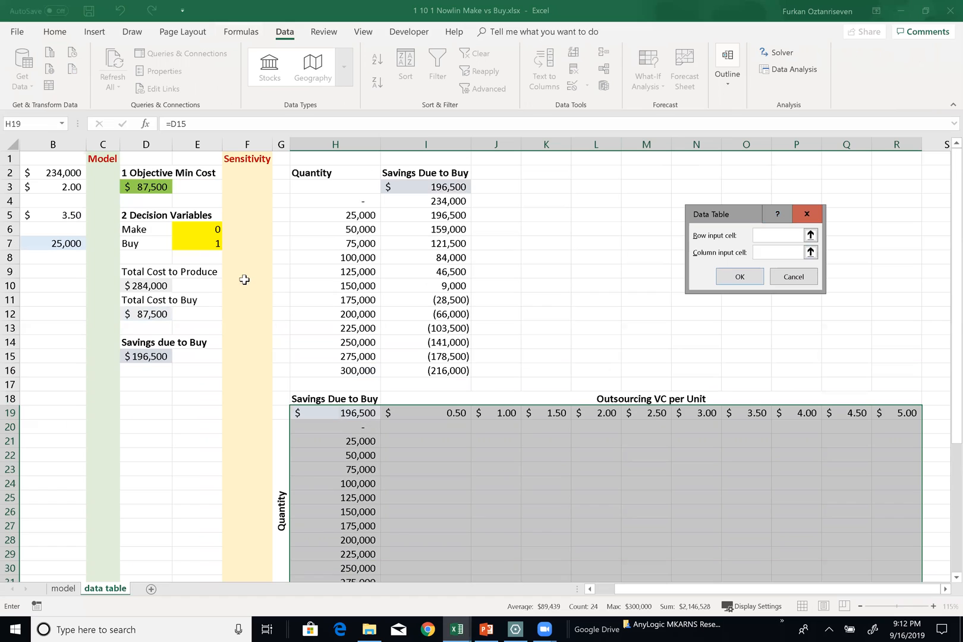
{"action": "left_click", "coordinate": [65, 218]}
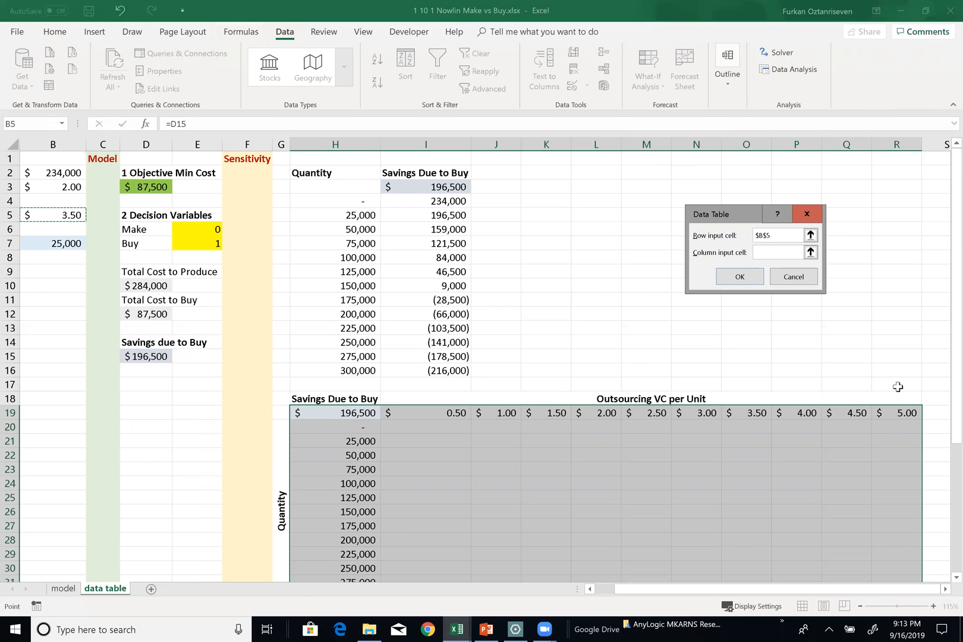
{"action": "left_click", "coordinate": [763, 256]}
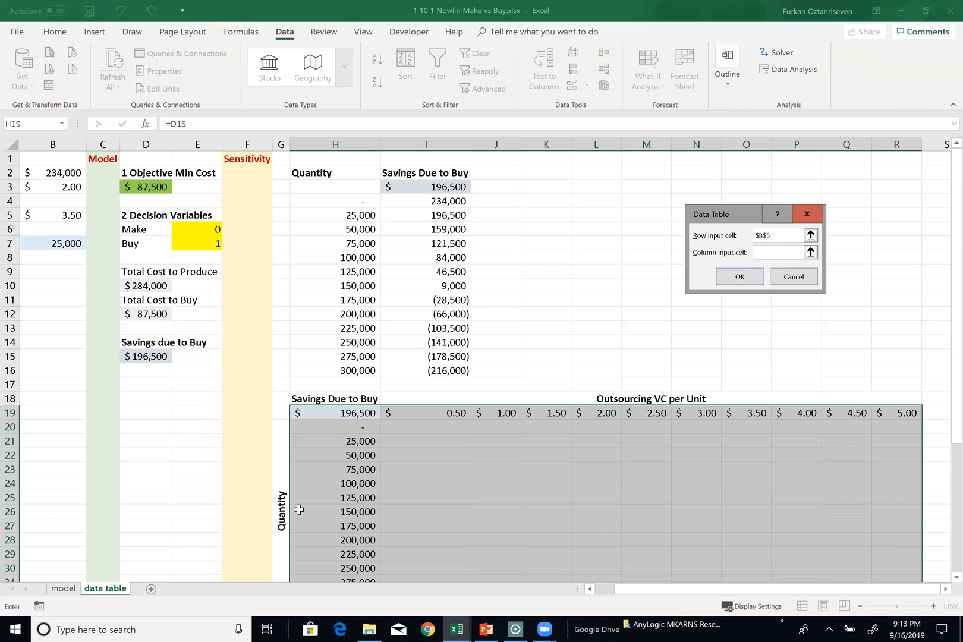
{"action": "left_click", "coordinate": [80, 247]}
{"action": "left_click", "coordinate": [742, 276]}
Format the savings results in I20:R32 as dollar amounts without decimals and autofit all the sheet's column widths
{"action": "scroll", "coordinate": [553, 389], "scroll_direction": "down", "scroll_amount": 1}
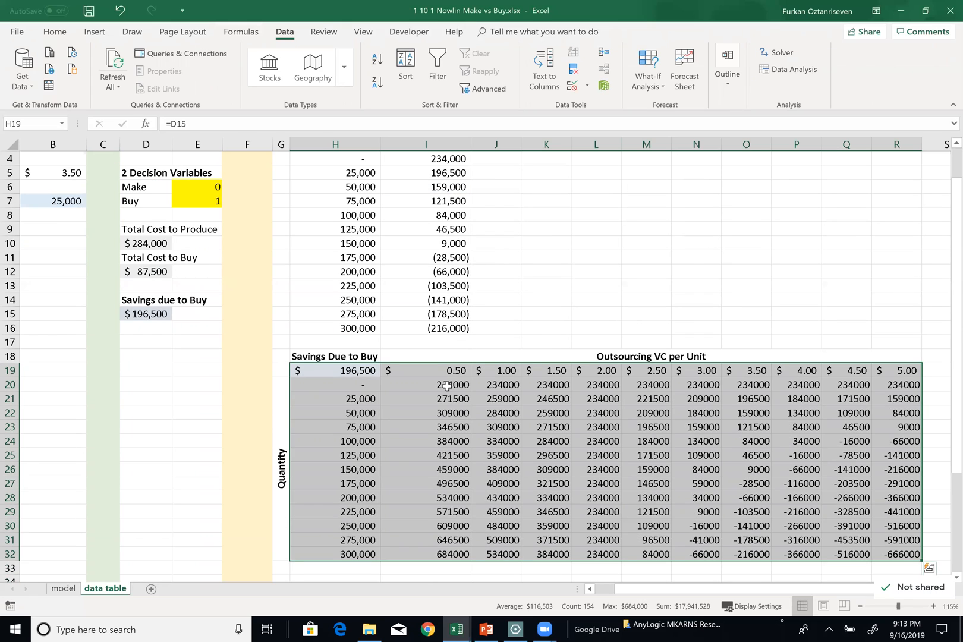
{"action": "left_click_drag", "start_coordinate": [446, 385], "coordinate": [882, 553]}
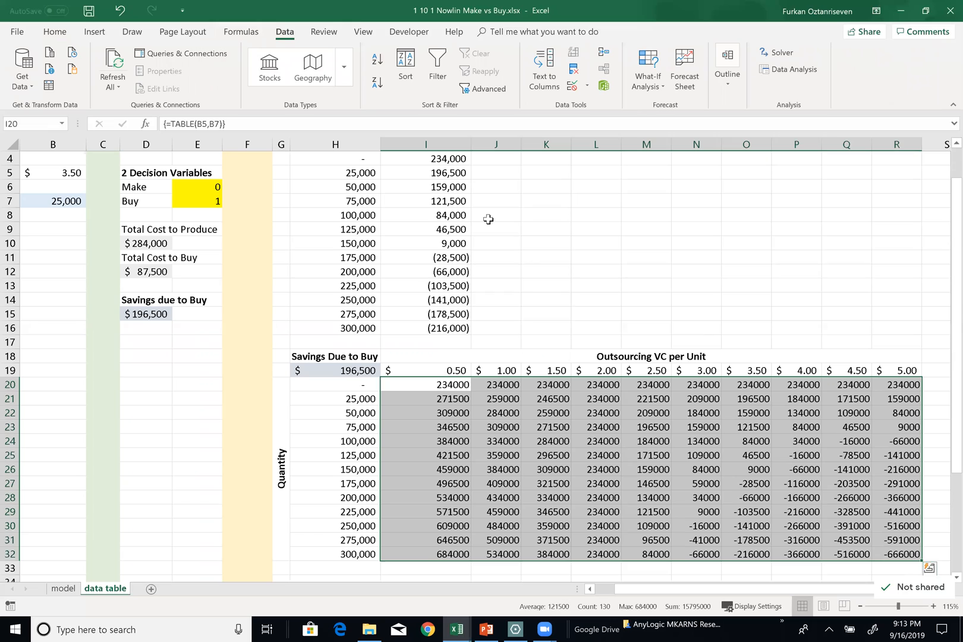
{"action": "left_click", "coordinate": [55, 32]}
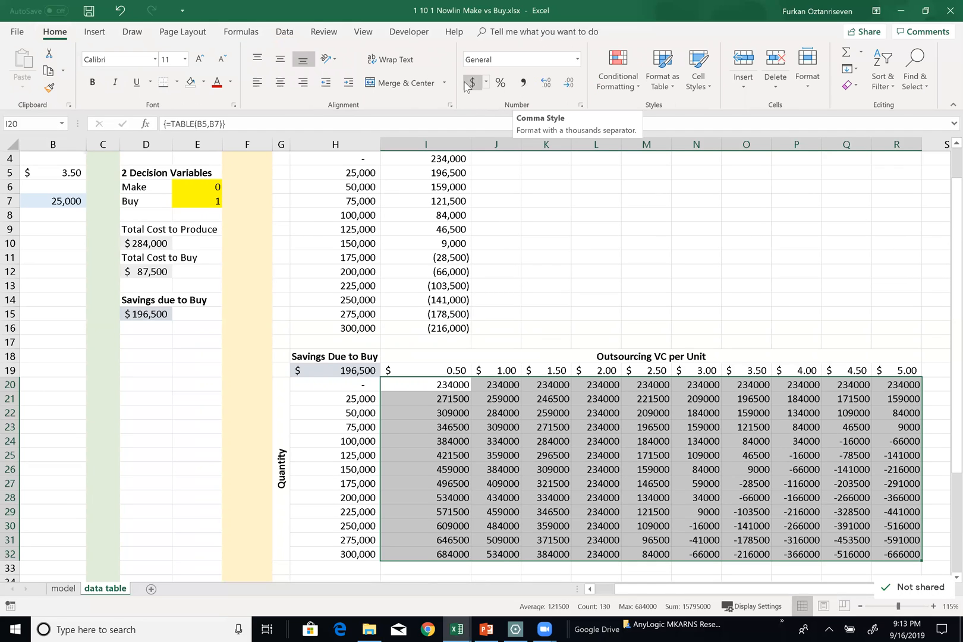
{"action": "left_click", "coordinate": [569, 82]}
{"action": "left_click", "coordinate": [569, 82]}
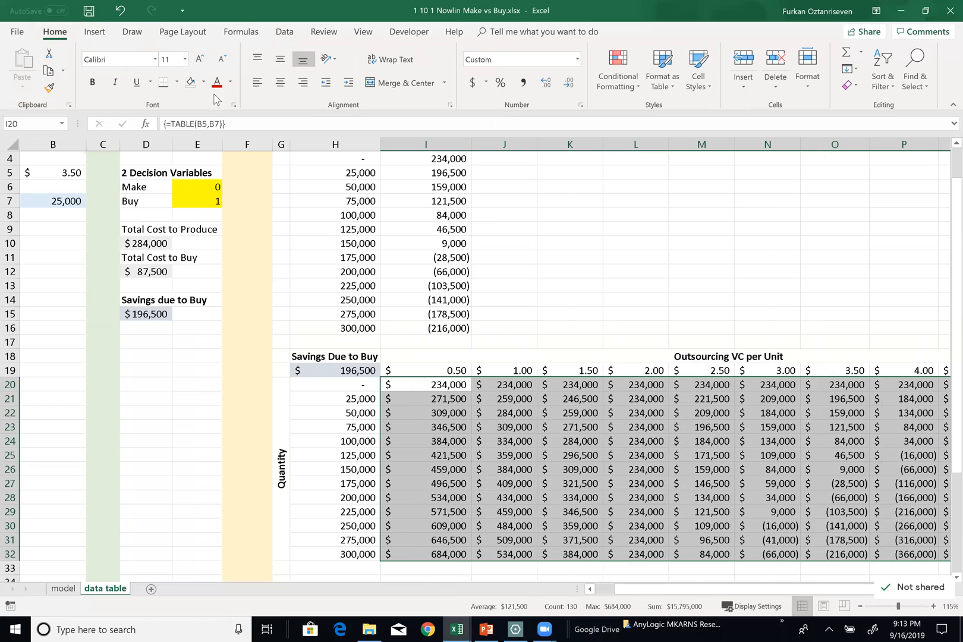
{"action": "left_click", "coordinate": [13, 144]}
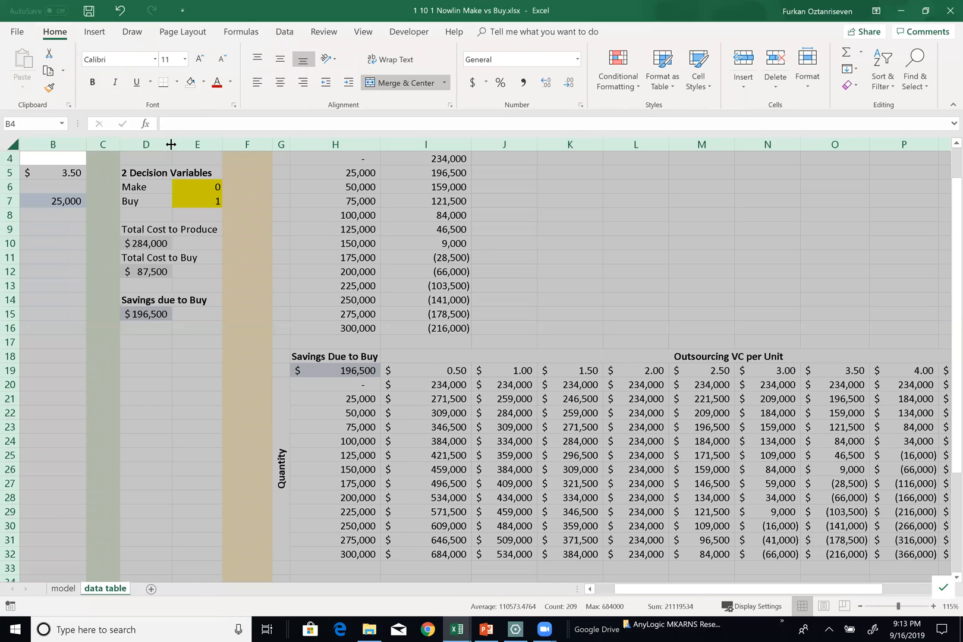
{"action": "double_click", "coordinate": [224, 144]}
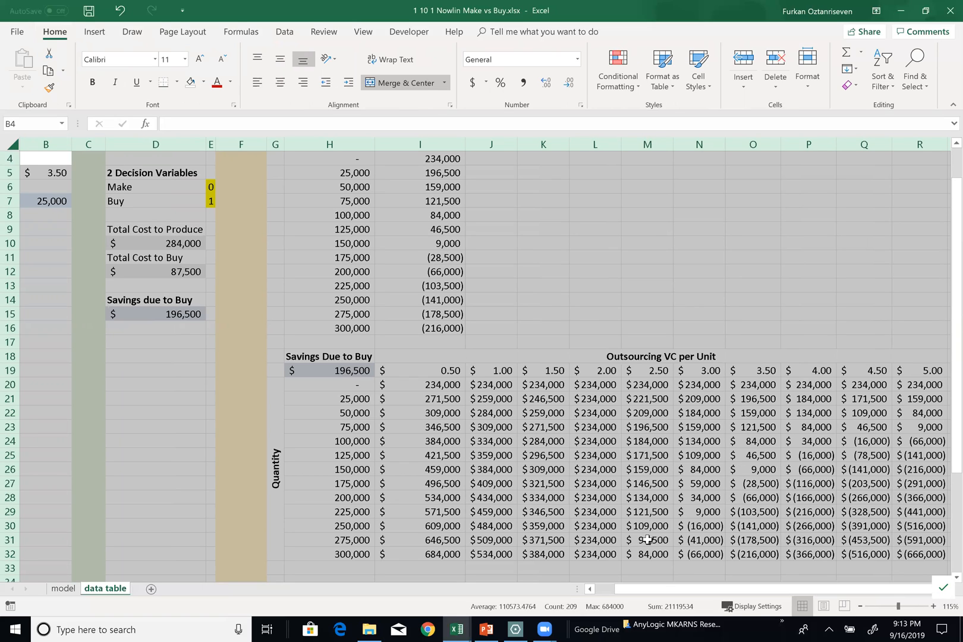
Apply the Green - Yellow - Red color scale to the two-way table results in I20:R32
{"action": "left_click", "coordinate": [422, 383]}
{"action": "left_click_drag", "start_coordinate": [721, 483], "coordinate": [744, 549]}
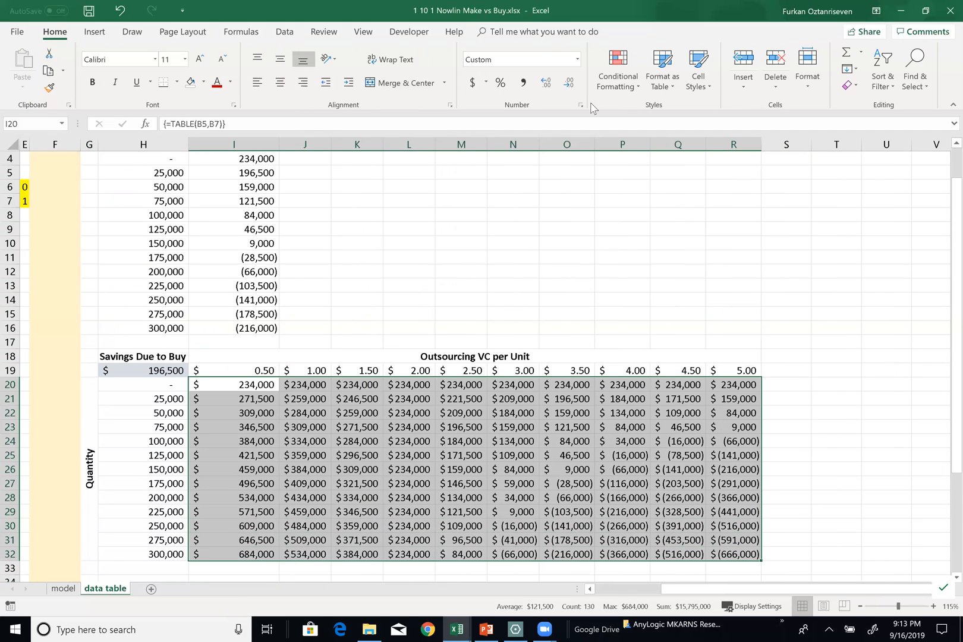
{"action": "left_click", "coordinate": [627, 88]}
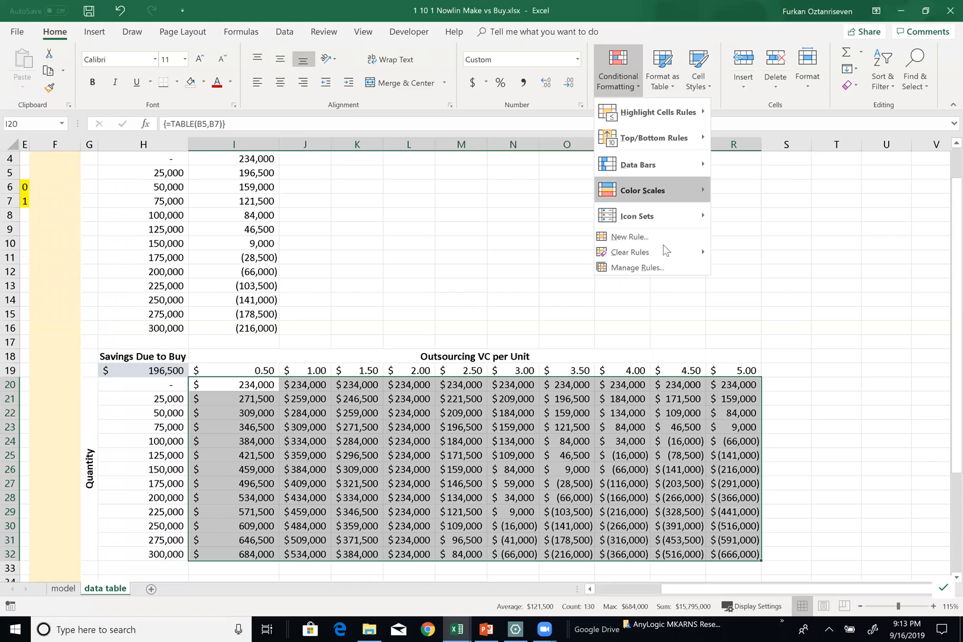
{"action": "mouse_move", "coordinate": [658, 201]}
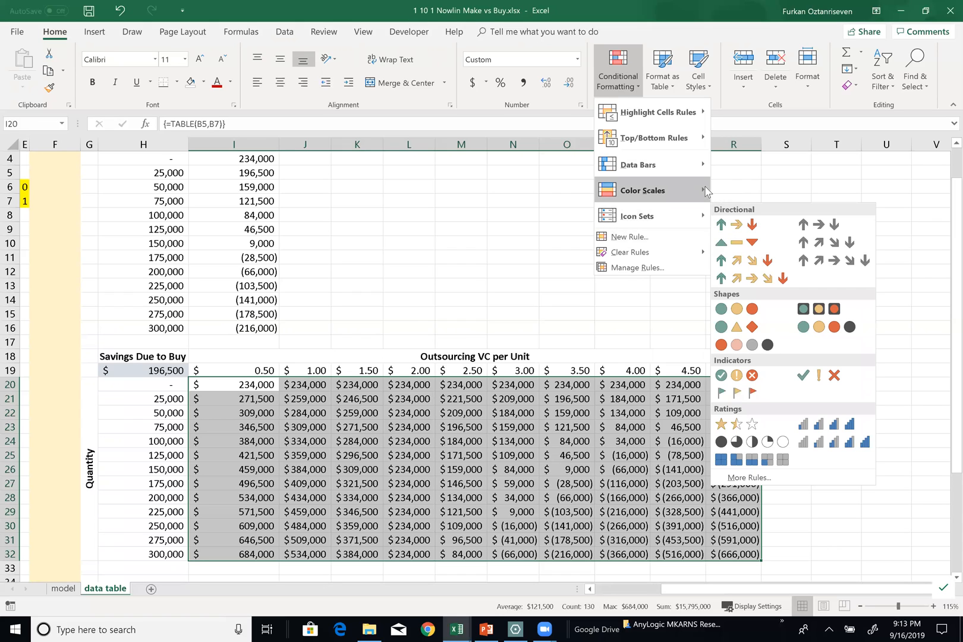
{"action": "mouse_move", "coordinate": [705, 190]}
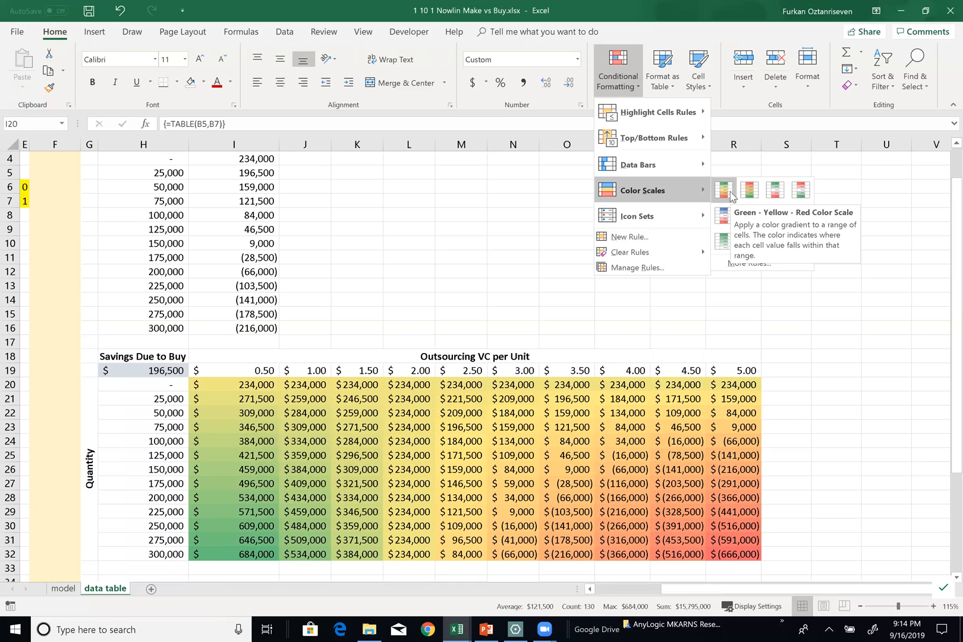
{"action": "left_click", "coordinate": [730, 193]}
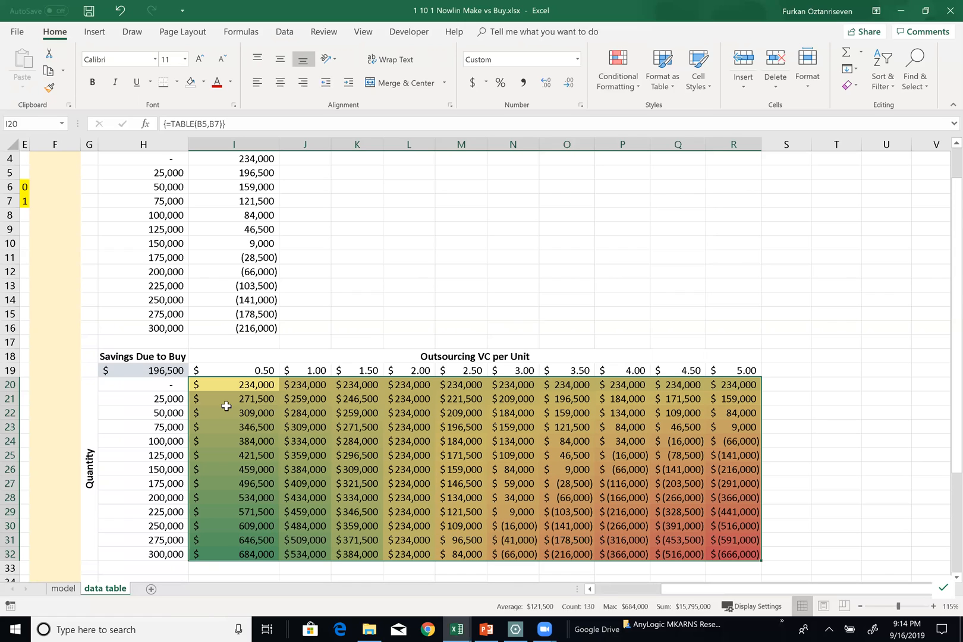
Examine the 0.50 cost column and the formulas behind the corner cell H19 and the first result cell I20
{"action": "left_click_drag", "start_coordinate": [257, 385], "coordinate": [252, 552]}
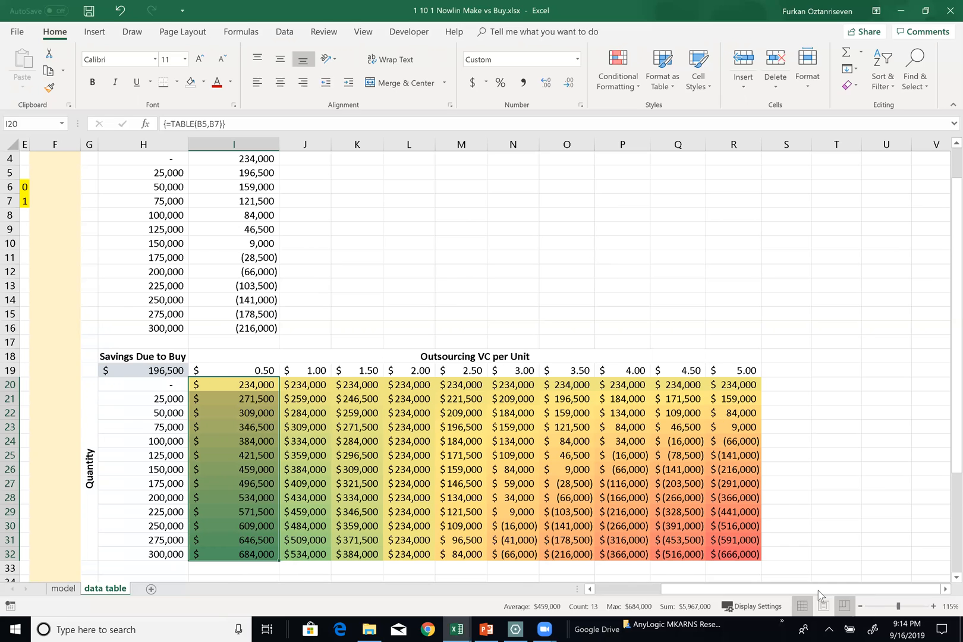
{"action": "scroll", "coordinate": [482, 309], "scroll_direction": "left", "scroll_amount": 3}
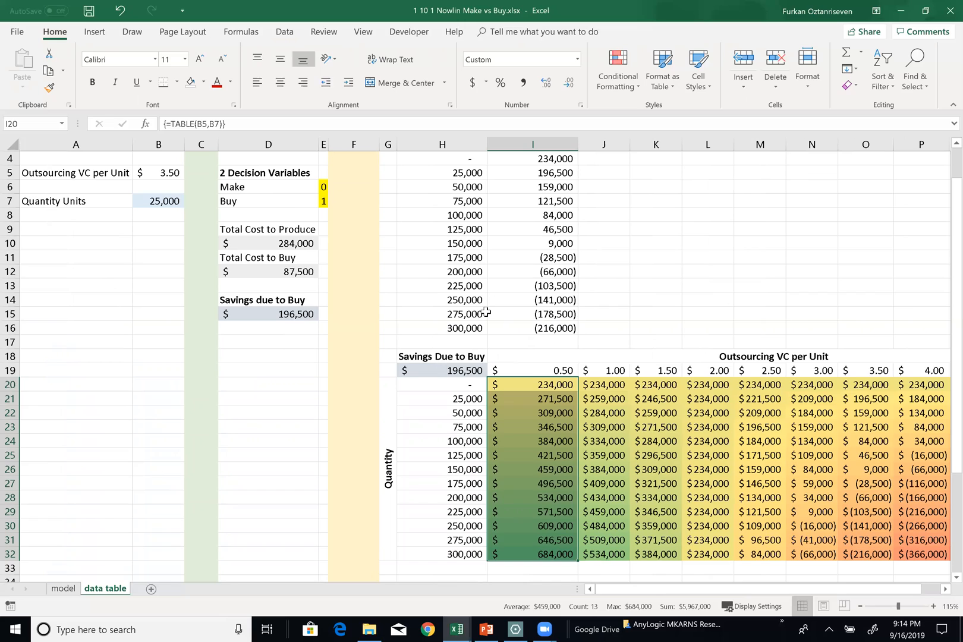
{"action": "scroll", "coordinate": [486, 312], "scroll_direction": "up", "scroll_amount": 1}
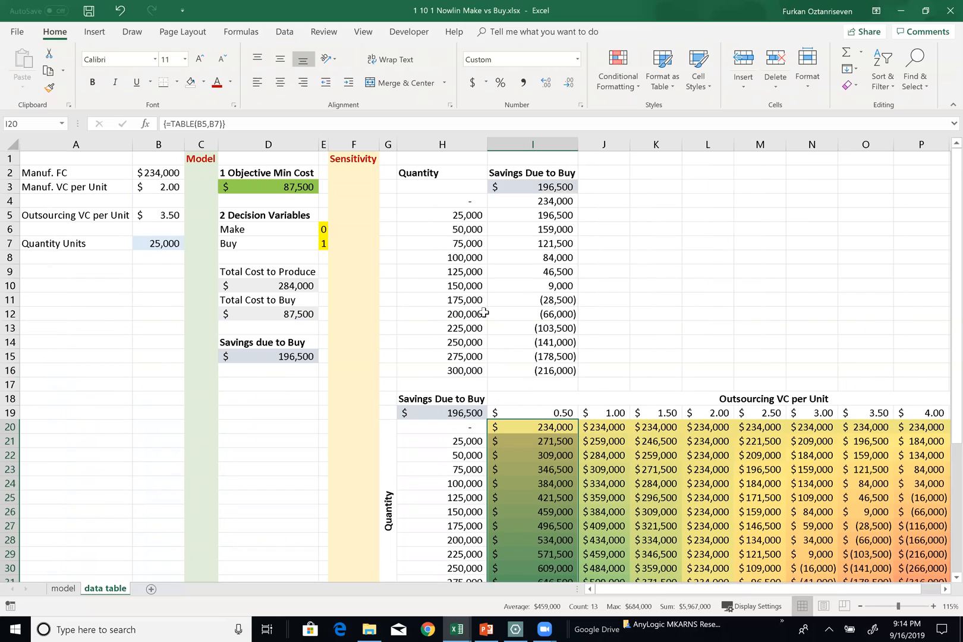
{"action": "double_click", "coordinate": [456, 412]}
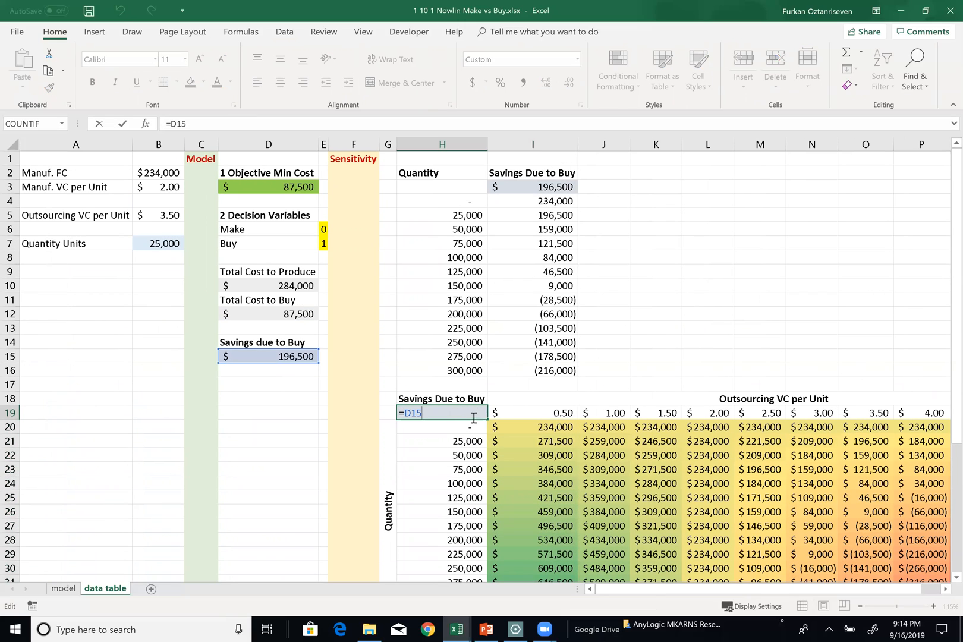
{"action": "key", "text": "Escape"}
{"action": "left_click", "coordinate": [507, 427]}
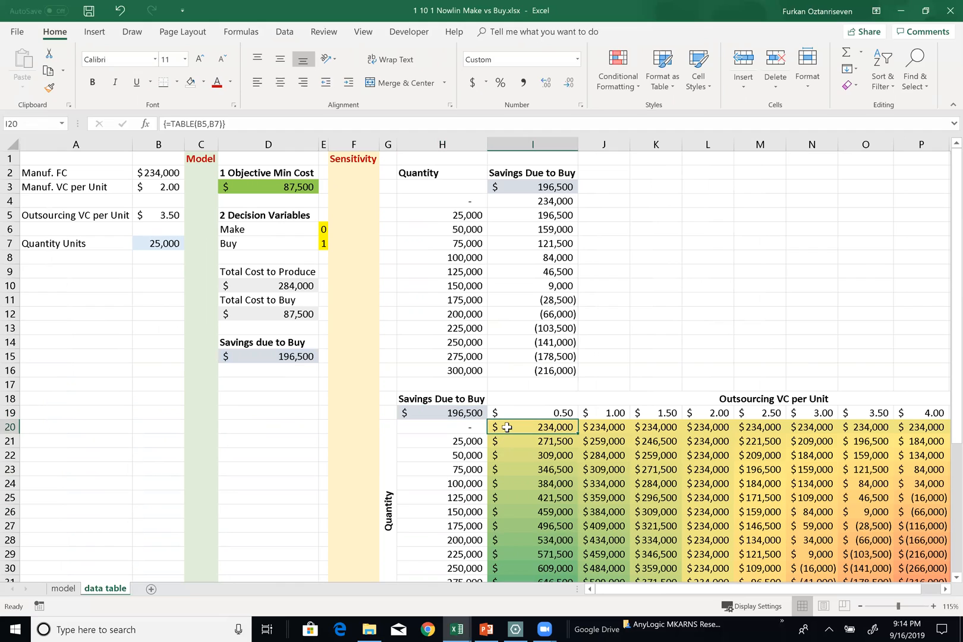
{"action": "double_click", "coordinate": [507, 427]}
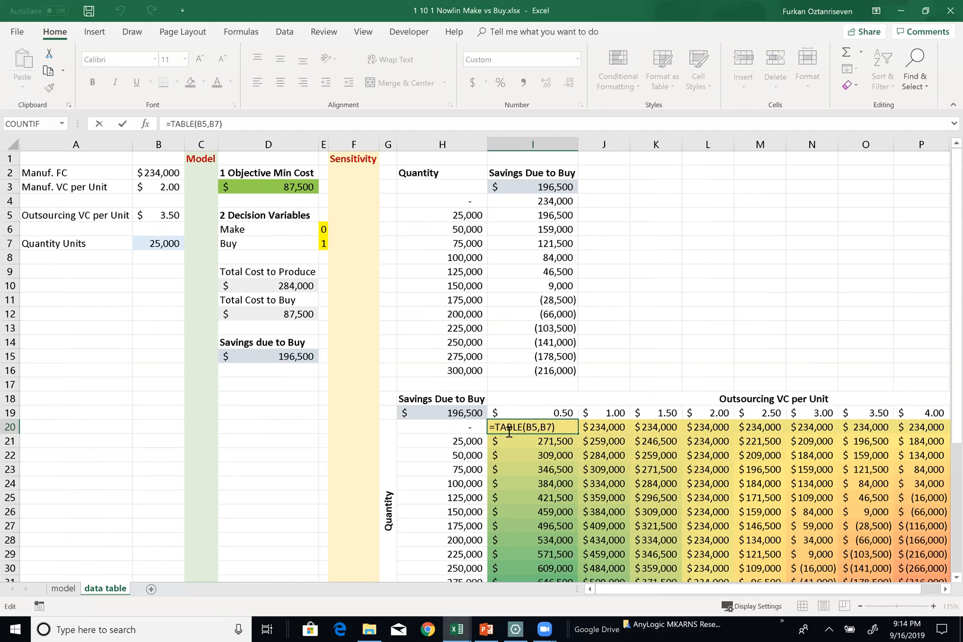
{"action": "key", "text": "Escape"}
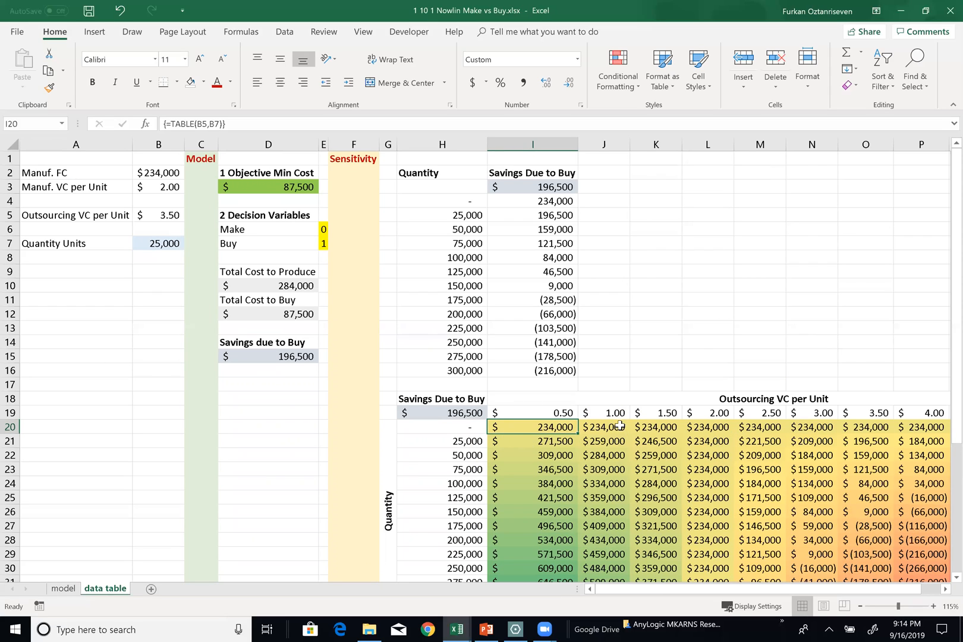
{"action": "left_click_drag", "start_coordinate": [543, 425], "coordinate": [662, 536]}
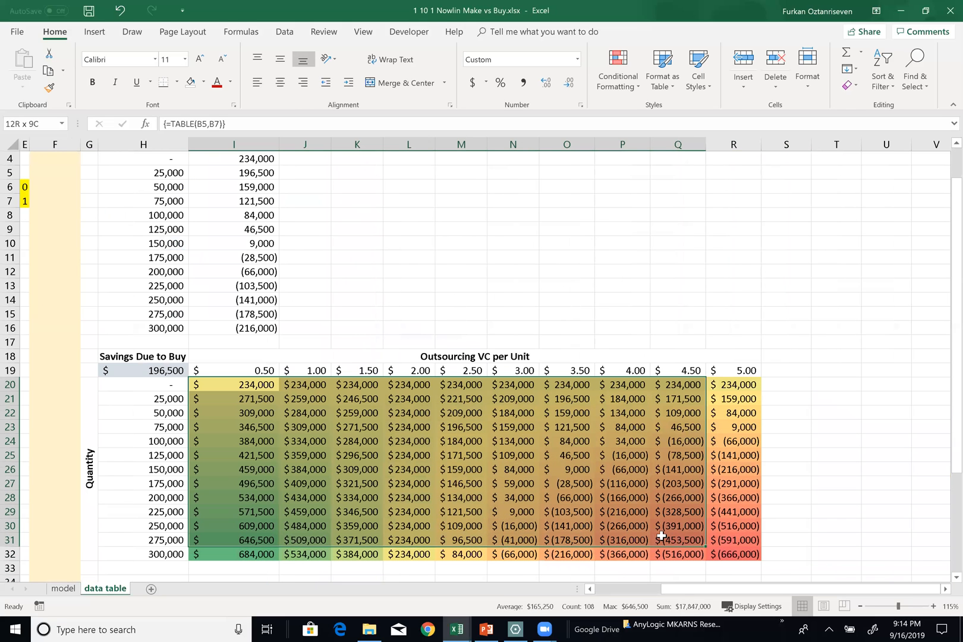
Run the data table again on H19:R32, using B5 for the row input and B7 for the column input
{"action": "left_click_drag", "start_coordinate": [149, 370], "coordinate": [741, 558]}
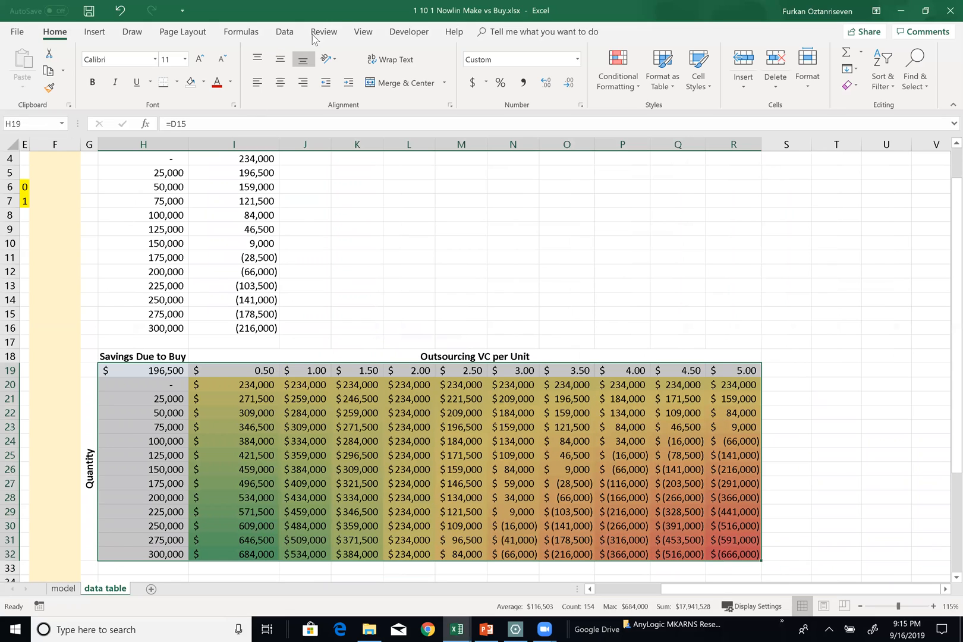
{"action": "left_click", "coordinate": [284, 31]}
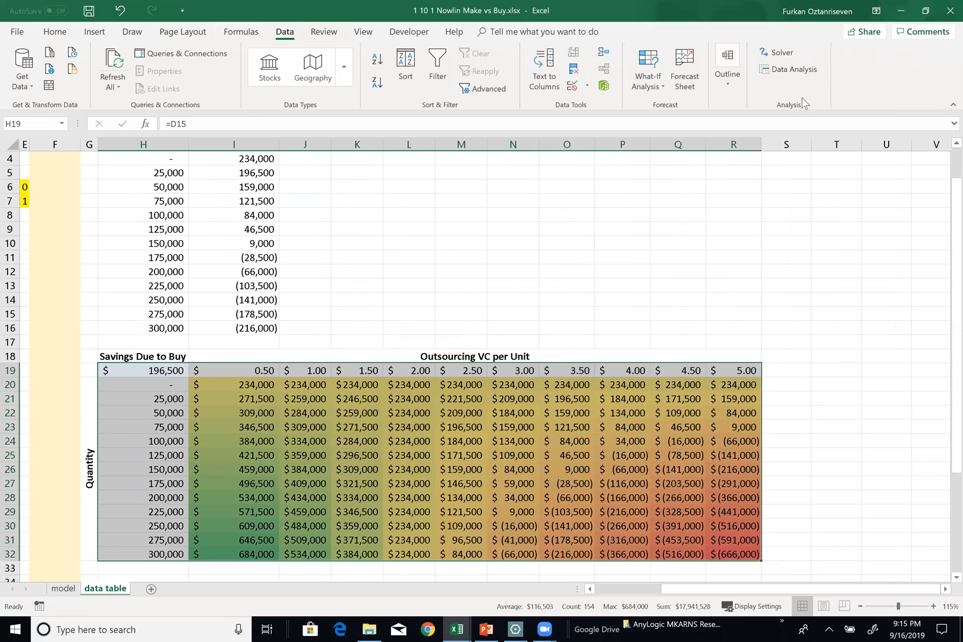
{"action": "left_click", "coordinate": [651, 89]}
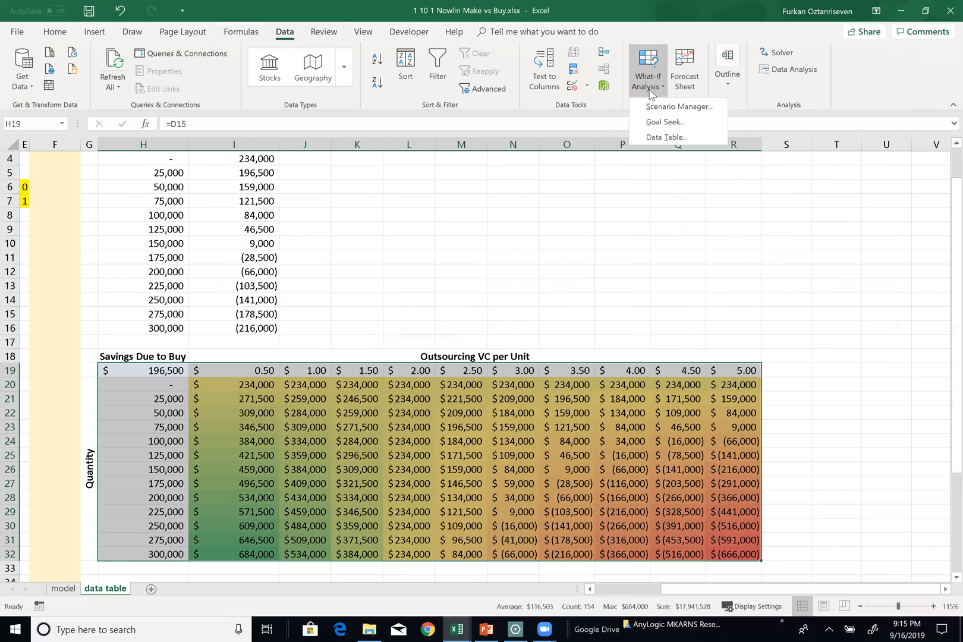
{"action": "left_click", "coordinate": [666, 137]}
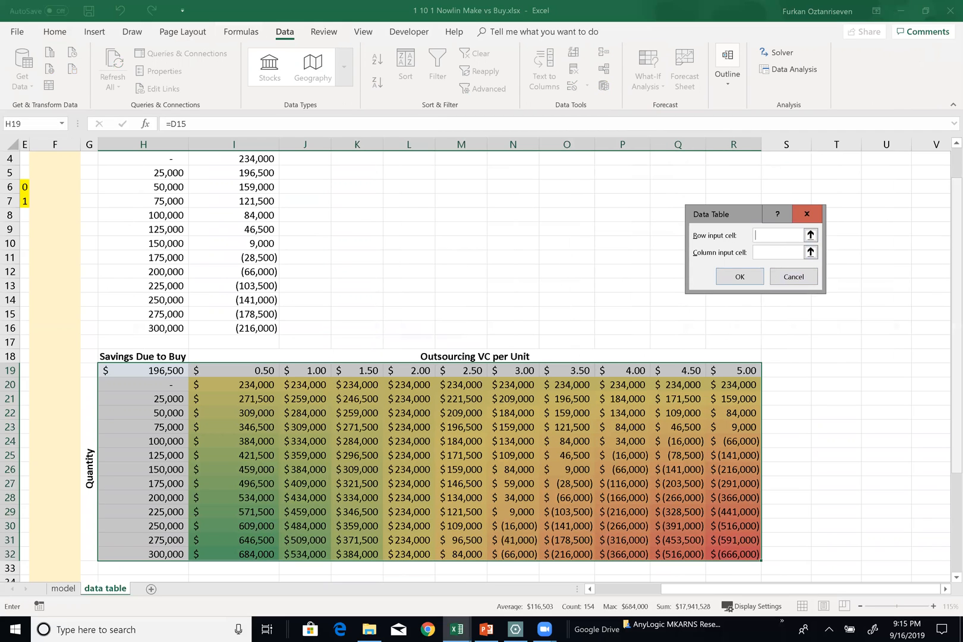
{"action": "left_click_drag", "start_coordinate": [957, 325], "coordinate": [957, 295]}
{"action": "left_click_drag", "start_coordinate": [756, 590], "coordinate": [701, 591]}
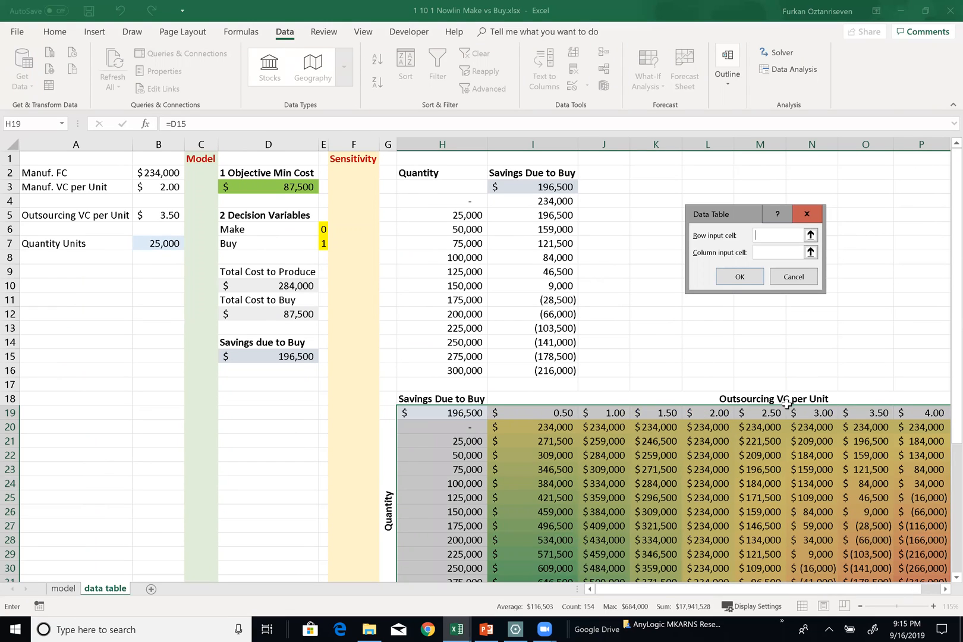
{"action": "left_click", "coordinate": [146, 215]}
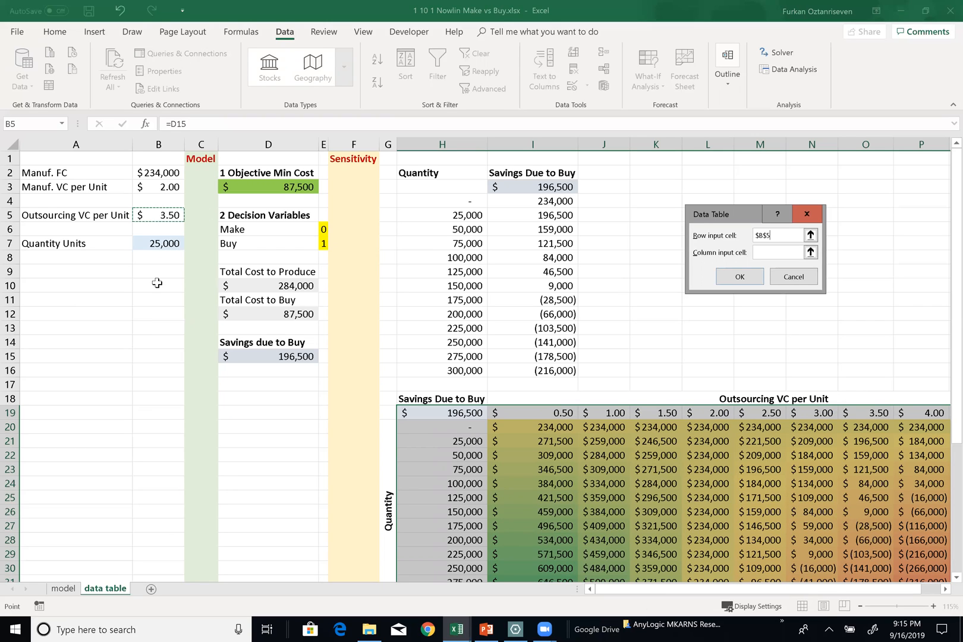
{"action": "left_click", "coordinate": [763, 252]}
{"action": "left_click", "coordinate": [158, 246]}
{"action": "left_click", "coordinate": [746, 283]}
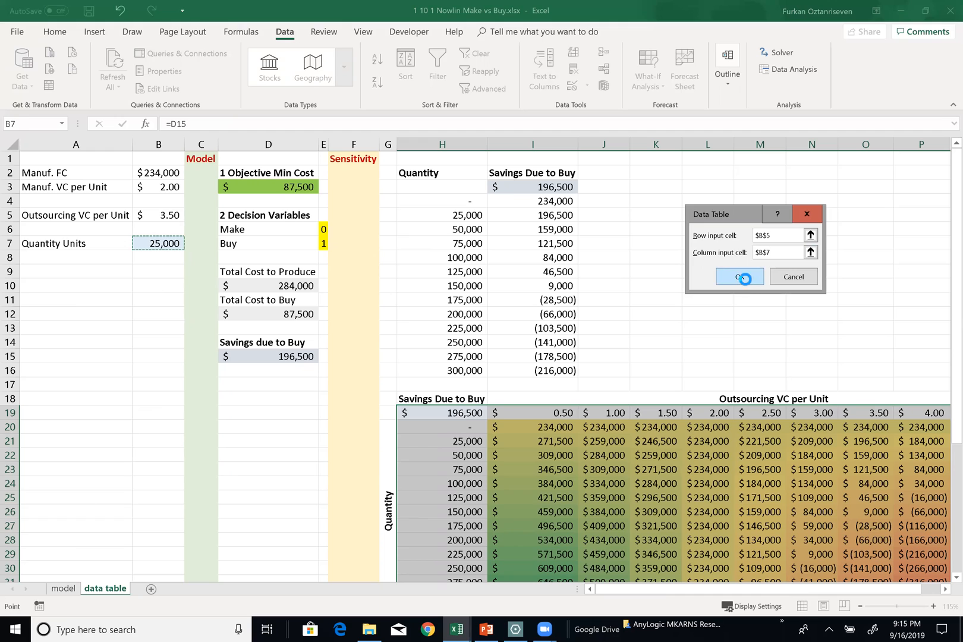
{"action": "scroll", "coordinate": [595, 402], "scroll_direction": "down", "scroll_amount": 2}
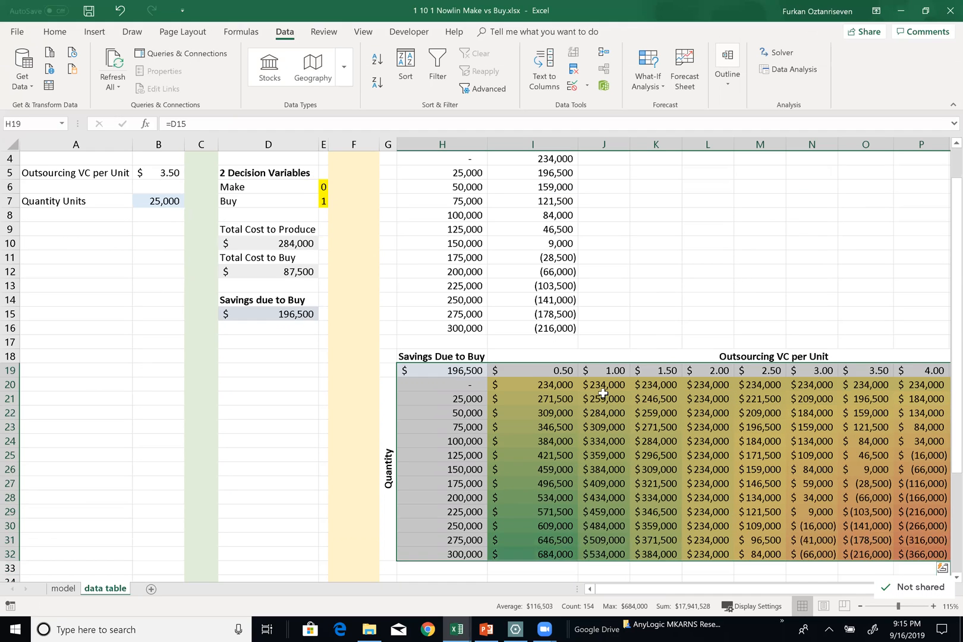
Set the outsourcing variable cost per unit in B5 to 0.50
{"action": "scroll", "coordinate": [571, 410], "scroll_direction": "up", "scroll_amount": 1}
{"action": "scroll", "coordinate": [122, 196], "scroll_direction": "up", "scroll_amount": 1}
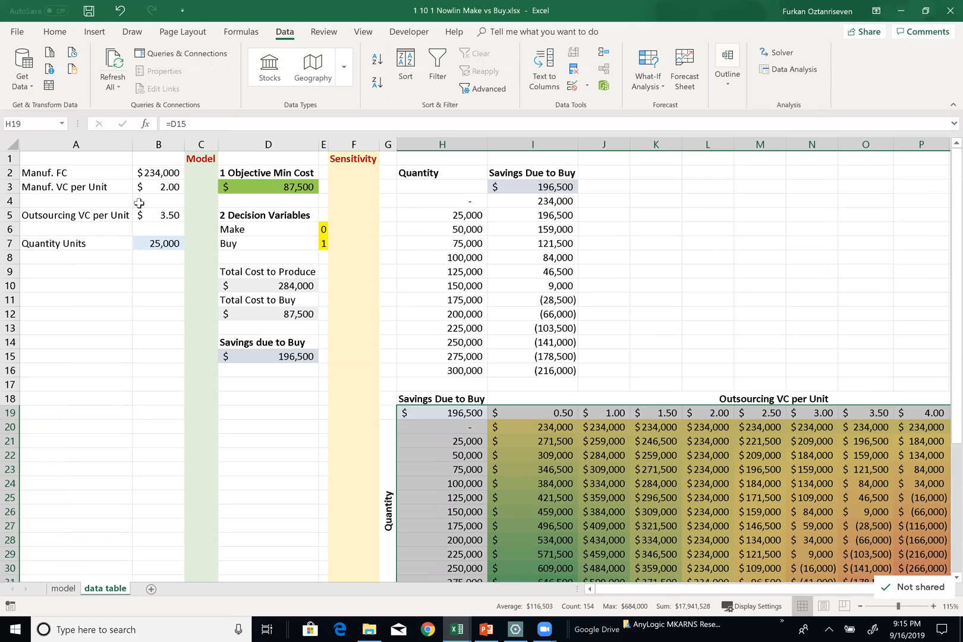
{"action": "left_click", "coordinate": [159, 214]}
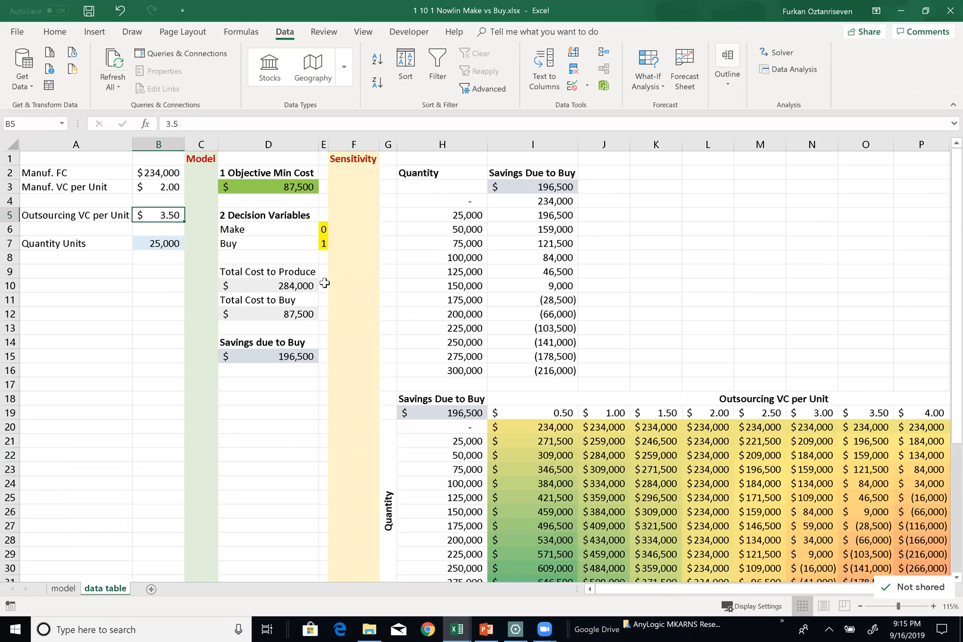
{"action": "type", "text": "0.5"}
{"action": "key", "text": "Return"}
{"action": "key", "text": "Return"}
{"action": "key", "text": "Return"}
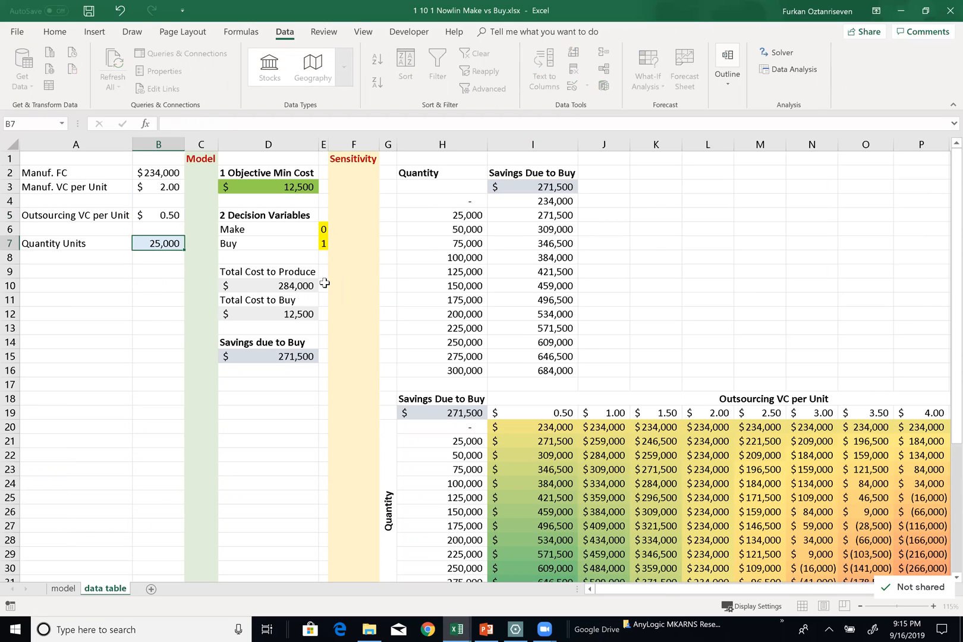
Check the first two-way result in I20 against the model by setting the quantity in B7 to 0
{"action": "left_click", "coordinate": [539, 430]}
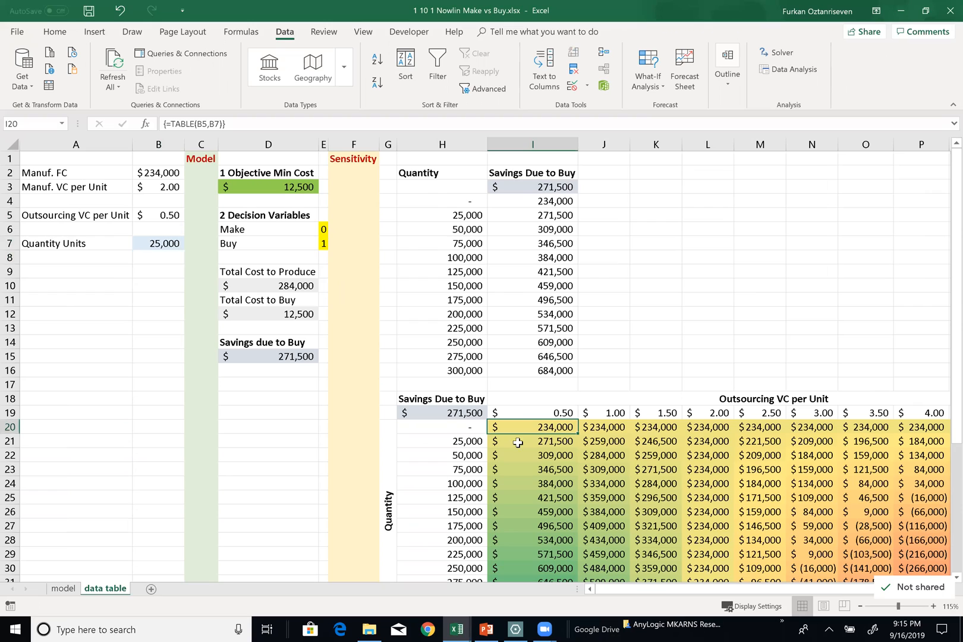
{"action": "left_click", "coordinate": [461, 426]}
{"action": "left_click", "coordinate": [166, 245]}
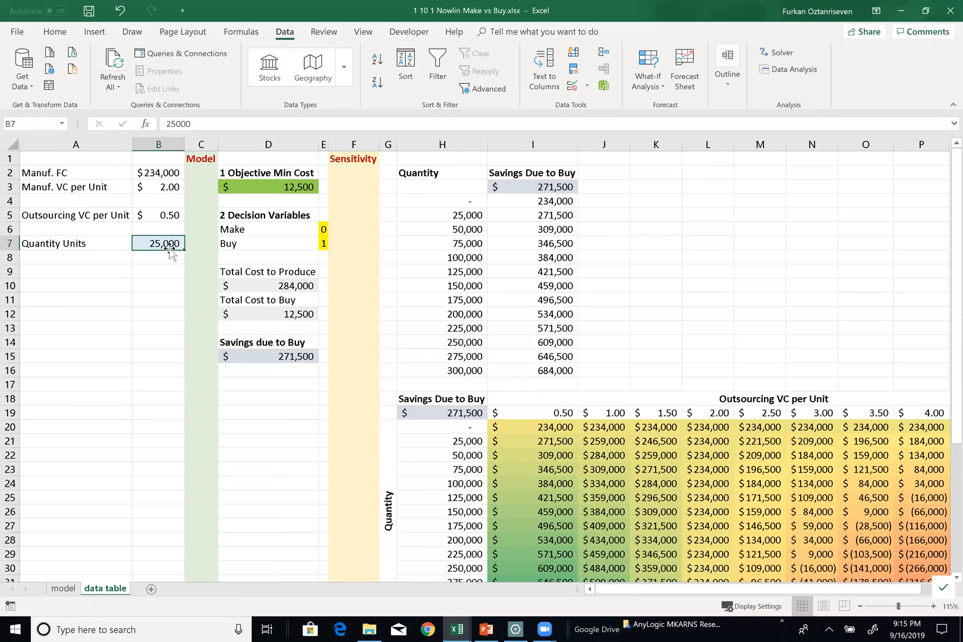
{"action": "double_click", "coordinate": [169, 245]}
{"action": "key", "text": "BackSpace"}
{"action": "key", "text": "BackSpace"}
{"action": "key", "text": "BackSpace"}
{"action": "key", "text": "BackSpace"}
{"action": "key", "text": "BackSpace"}
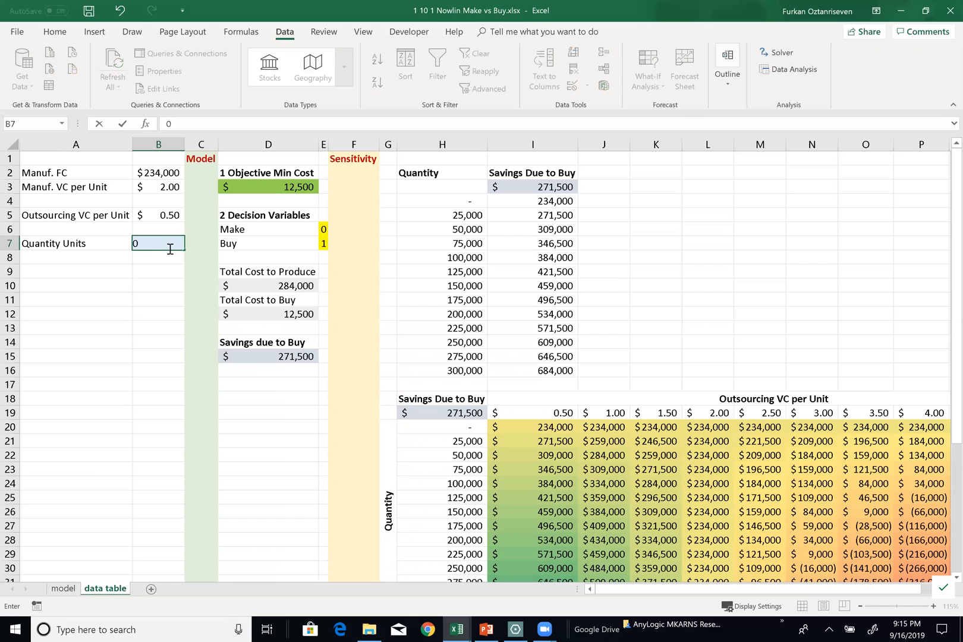
{"action": "key", "text": "Return"}
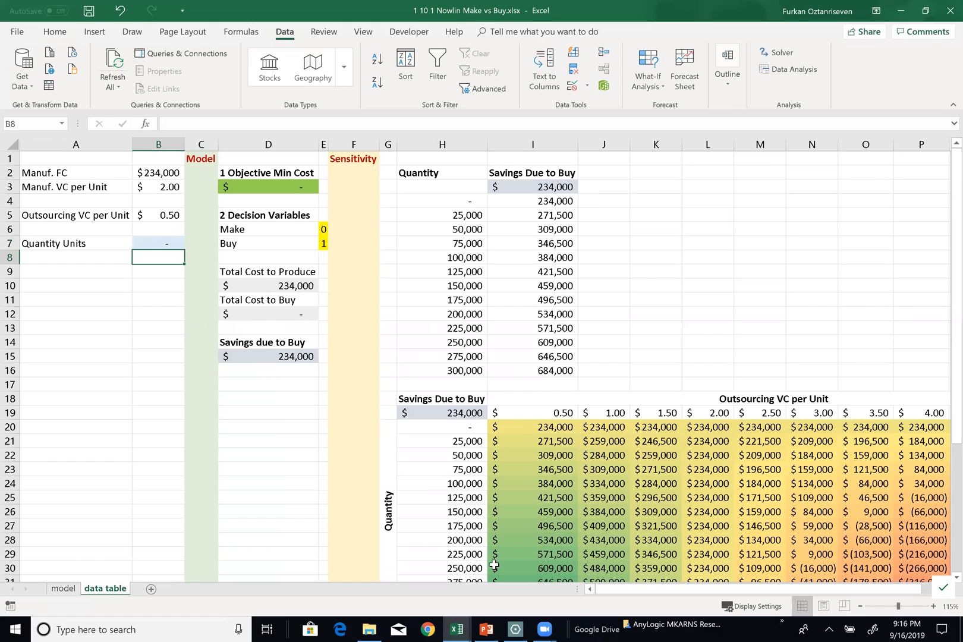
Check the two-way result in I21 against the model by setting the quantity in B7 to 25000
{"action": "left_click", "coordinate": [535, 441]}
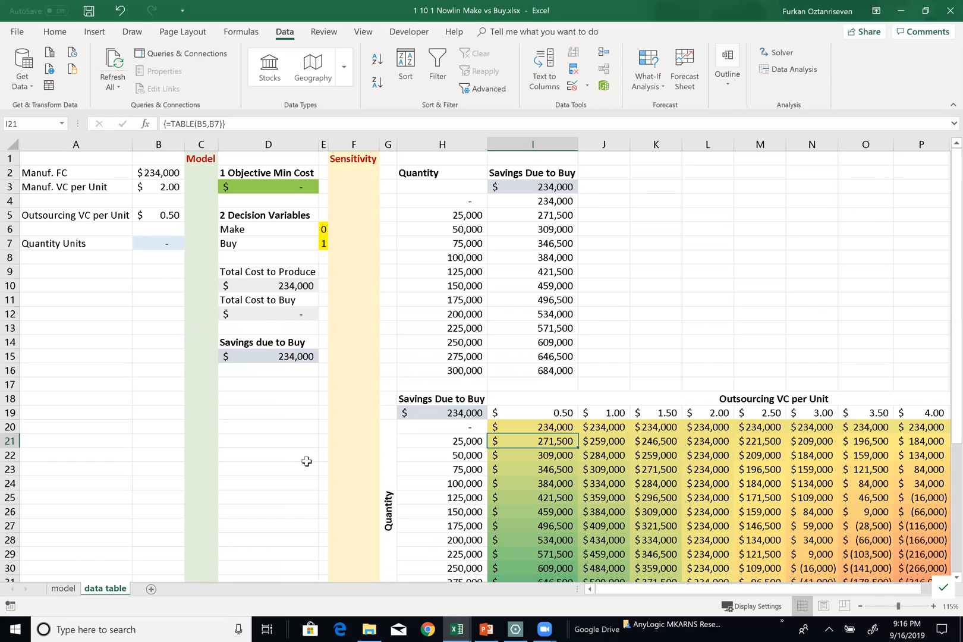
{"action": "left_click", "coordinate": [143, 243]}
{"action": "type", "text": "25,00"}
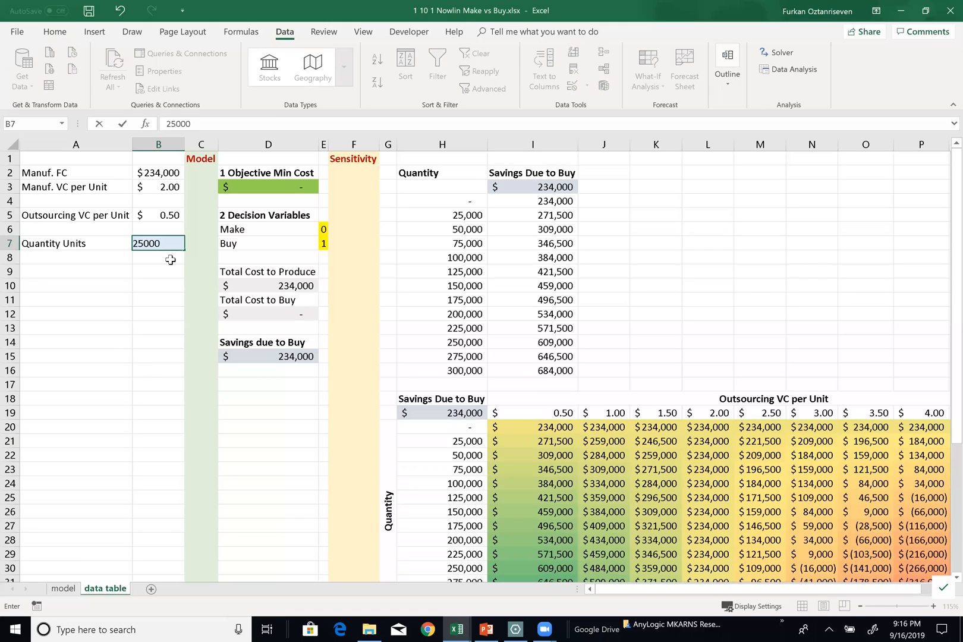
{"action": "type", "text": "0"}
{"action": "key", "text": "Return"}
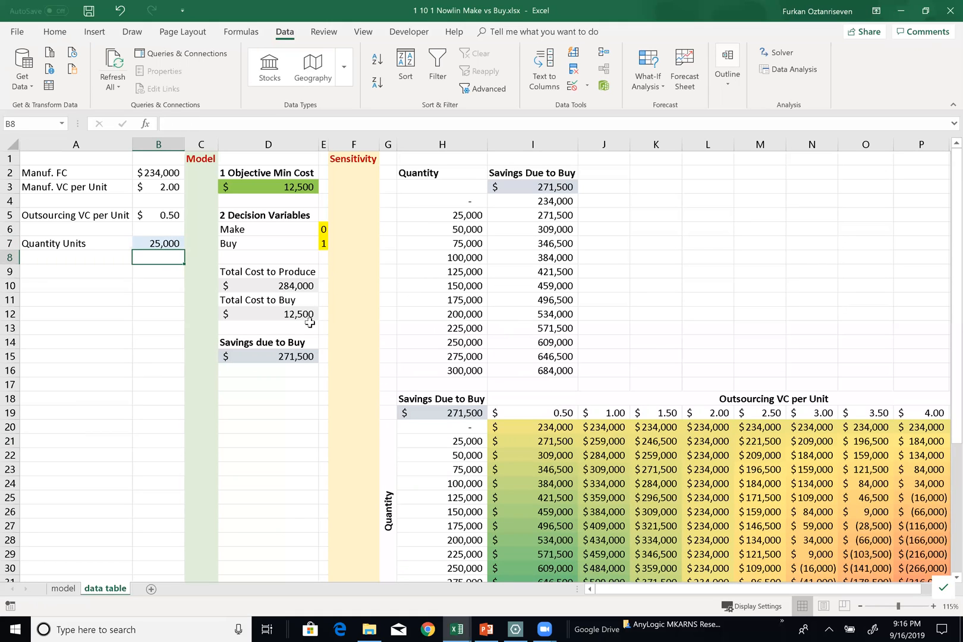
Compare the model's savings in D15 with I21 and examine the formulas for production cost, buying cost and savings
{"action": "left_click", "coordinate": [287, 357]}
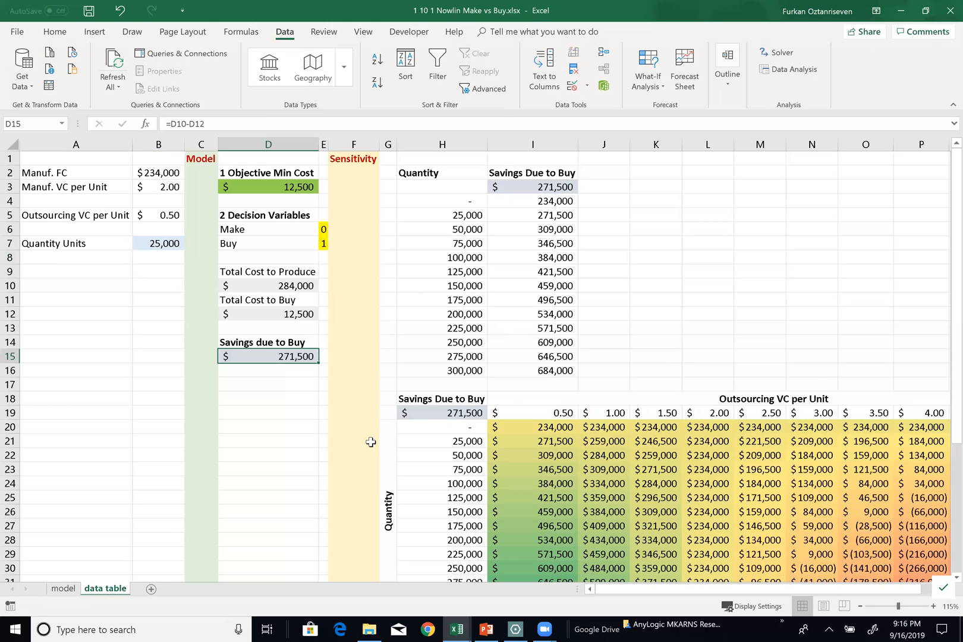
{"action": "left_click", "coordinate": [559, 440]}
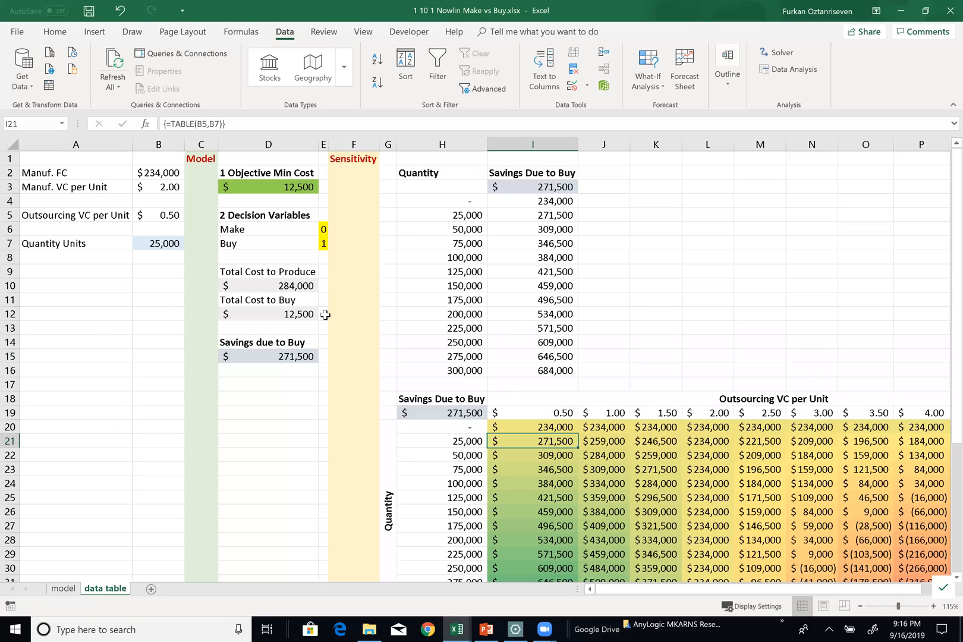
{"action": "left_click", "coordinate": [299, 286]}
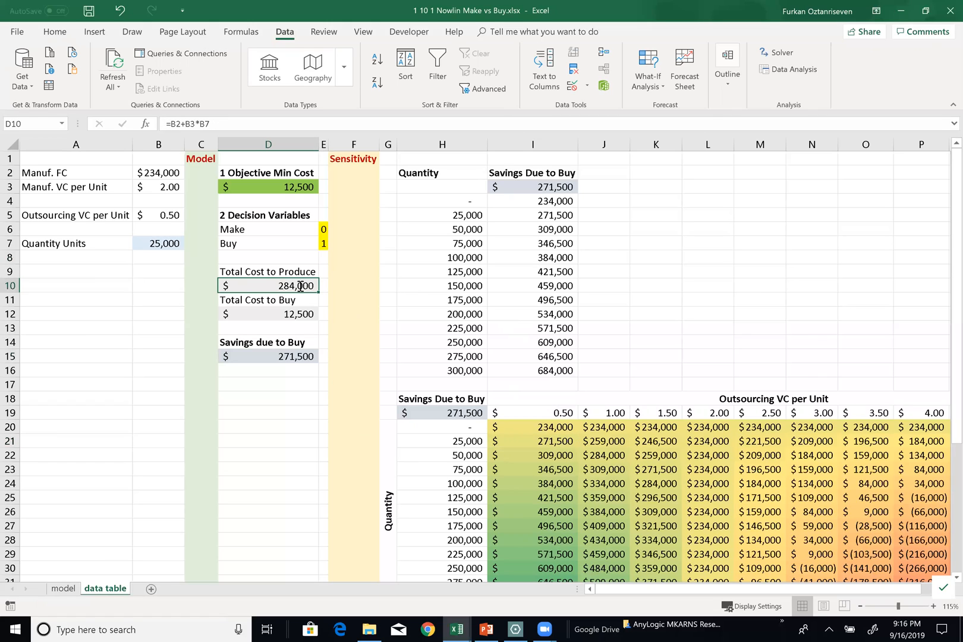
{"action": "double_click", "coordinate": [300, 286]}
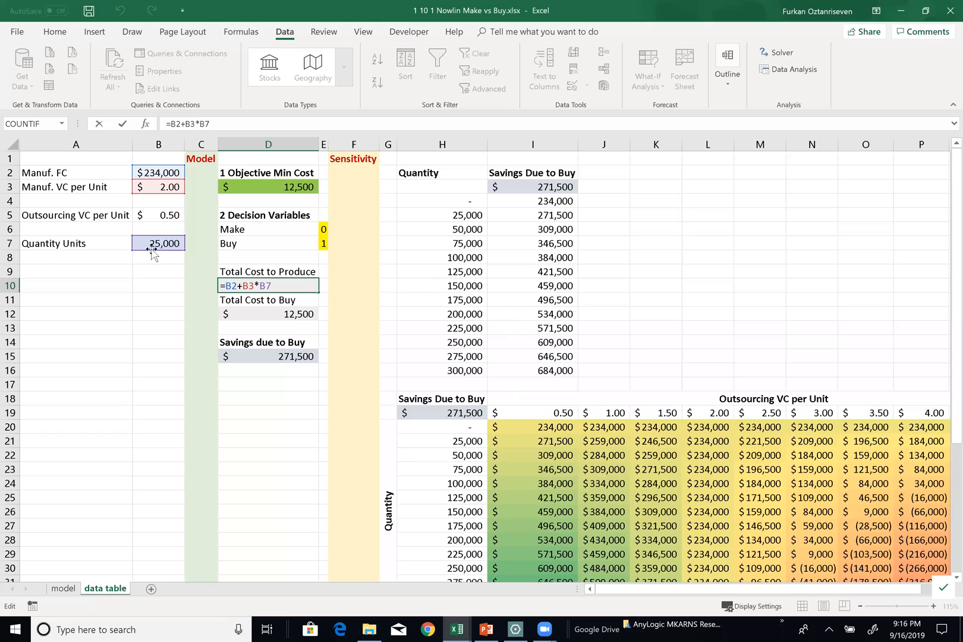
{"action": "key", "text": "ctrl+Return"}
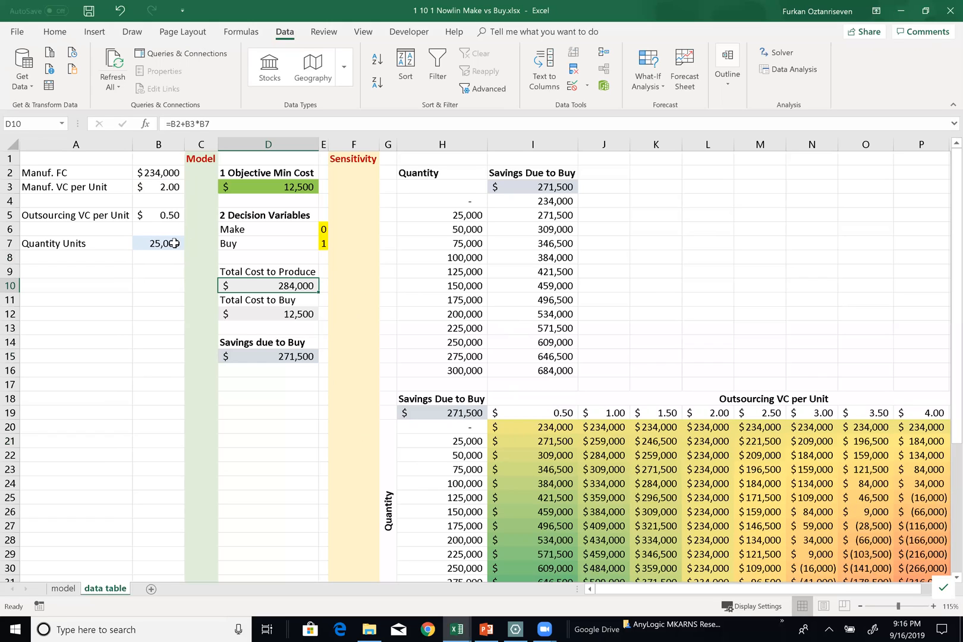
{"action": "left_click", "coordinate": [252, 312]}
{"action": "left_click", "coordinate": [256, 356]}
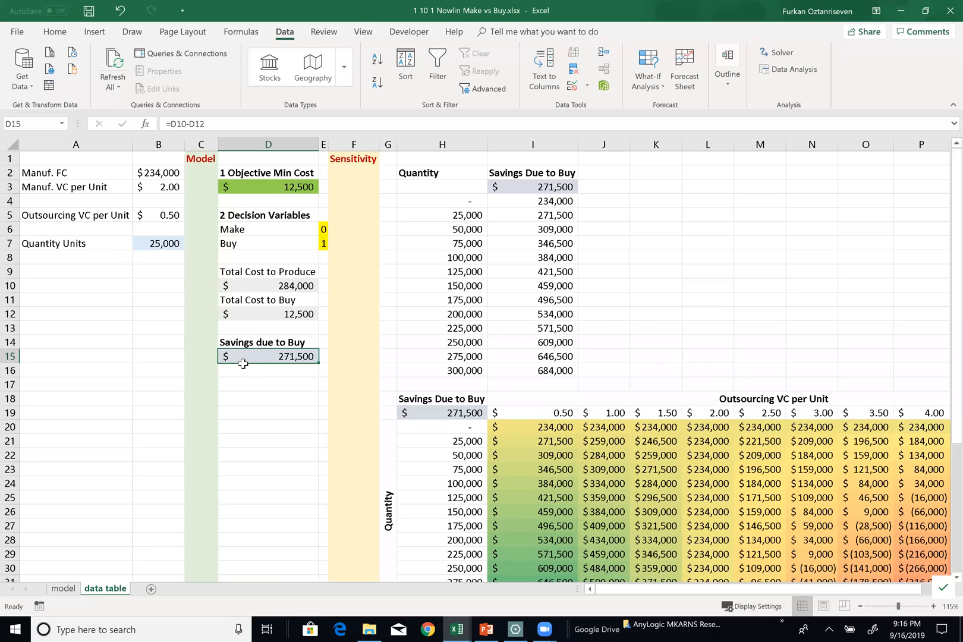
Examine the two-way table's quantity values in column H alongside the 0.50 cost column down to I32
{"action": "scroll", "coordinate": [243, 363], "scroll_direction": "down", "scroll_amount": 1}
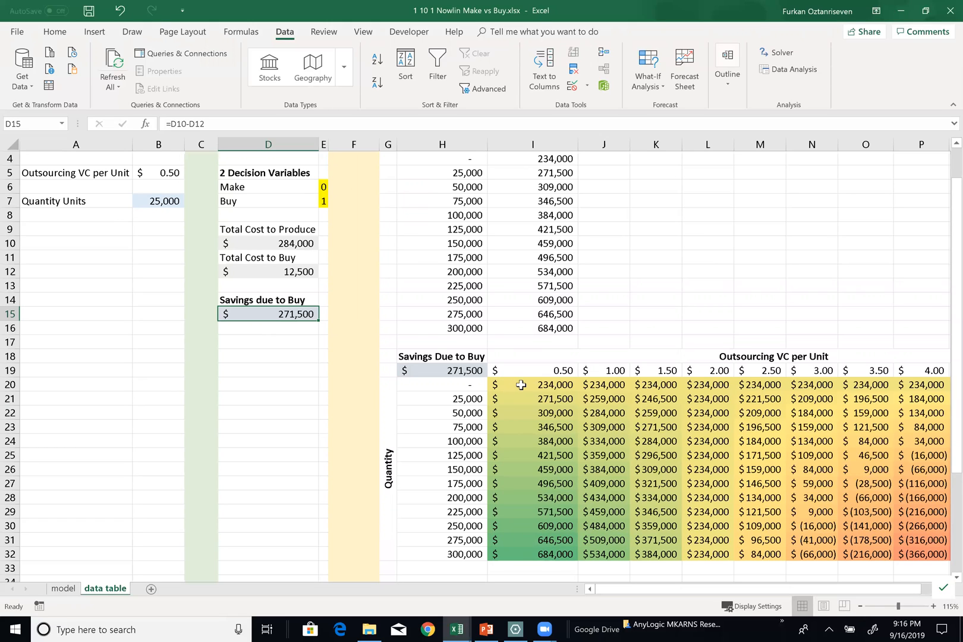
{"action": "left_click_drag", "start_coordinate": [447, 402], "coordinate": [467, 544]}
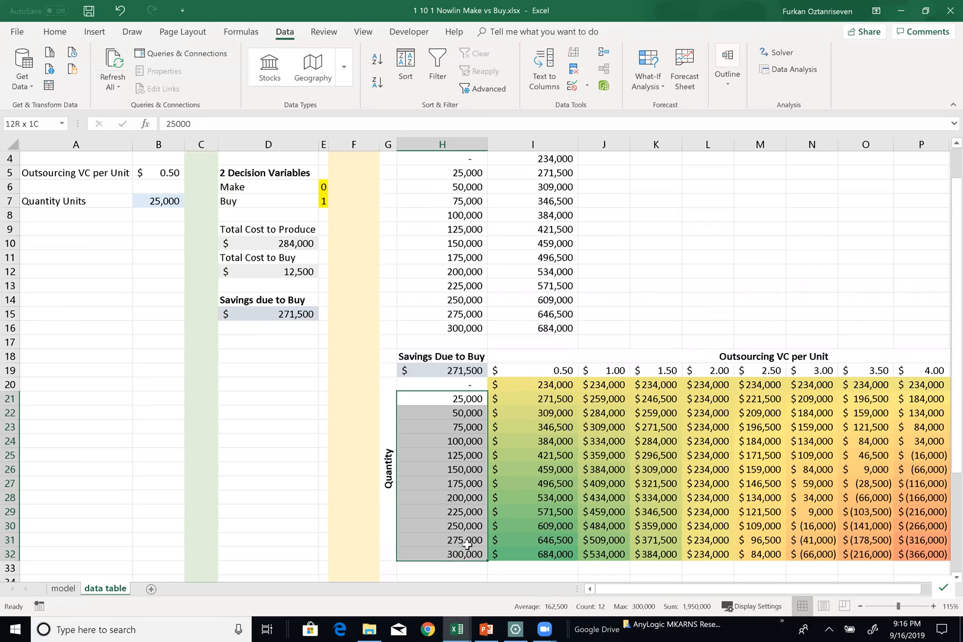
{"action": "left_click", "coordinate": [547, 370]}
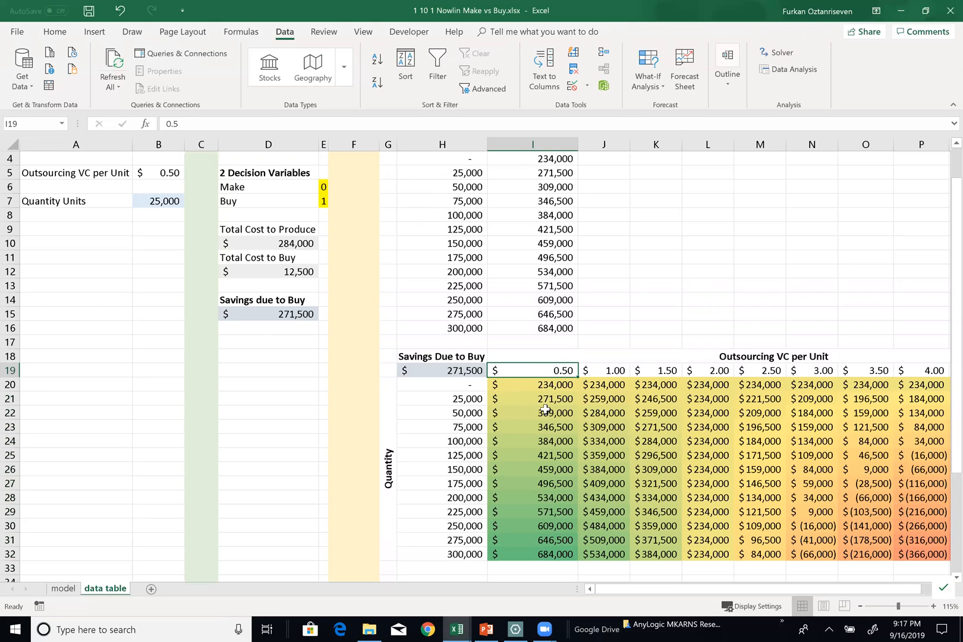
{"action": "left_click_drag", "start_coordinate": [458, 399], "coordinate": [464, 539]}
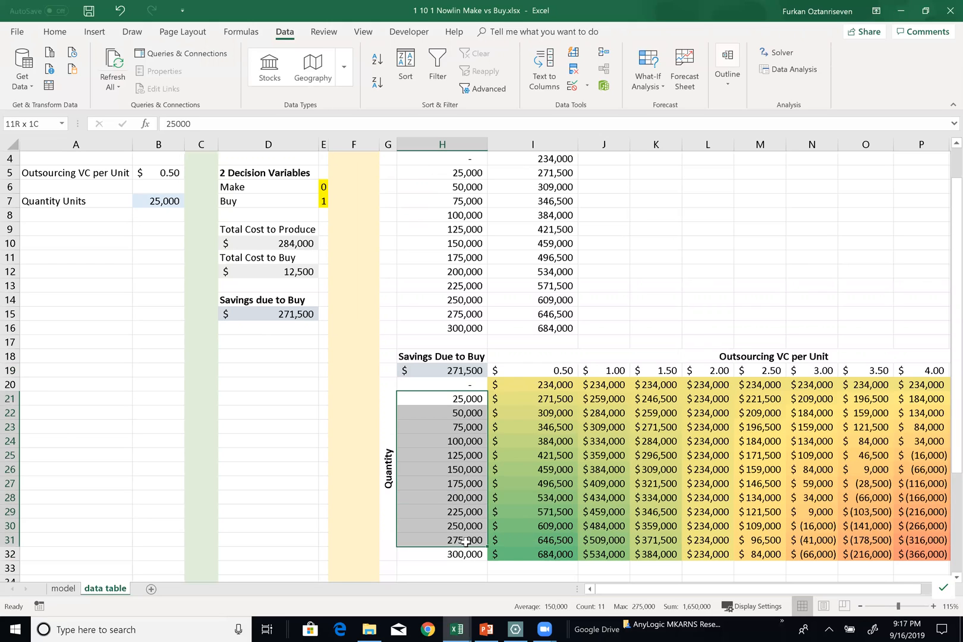
{"action": "left_click", "coordinate": [541, 554]}
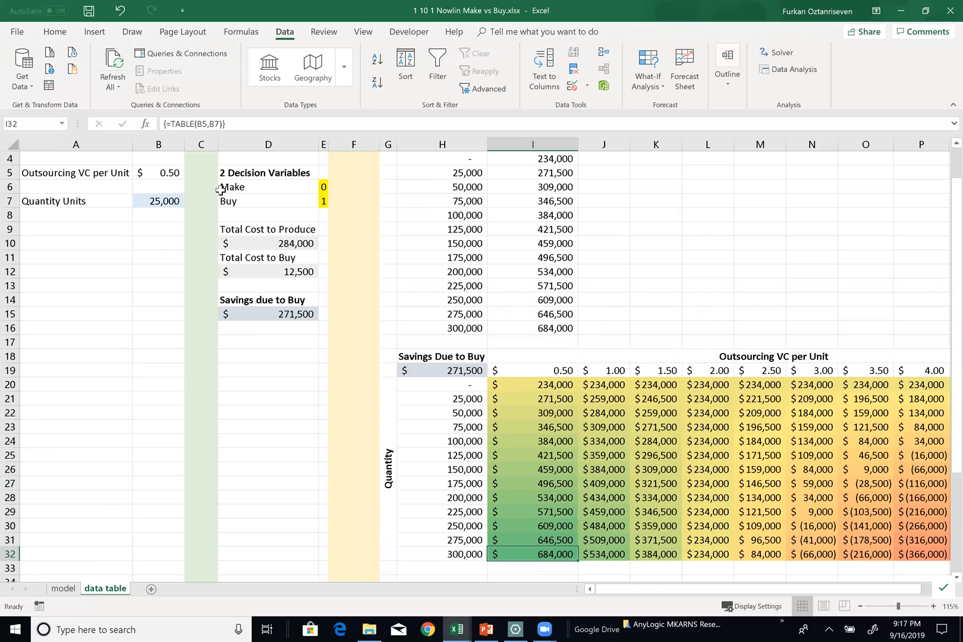
{"action": "scroll", "coordinate": [182, 201], "scroll_direction": "up", "scroll_amount": 1}
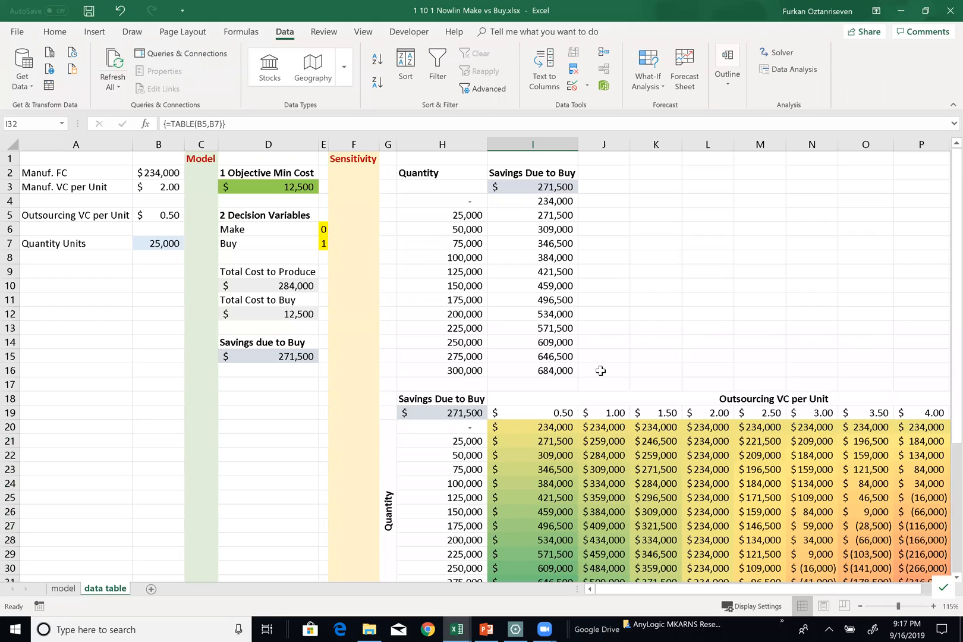
Examine the two-way table columns for outsourcing costs 0.50 to 1.50 in I19:K32 against the model inputs
{"action": "left_click", "coordinate": [574, 416]}
{"action": "left_click_drag", "start_coordinate": [640, 438], "coordinate": [676, 437]}
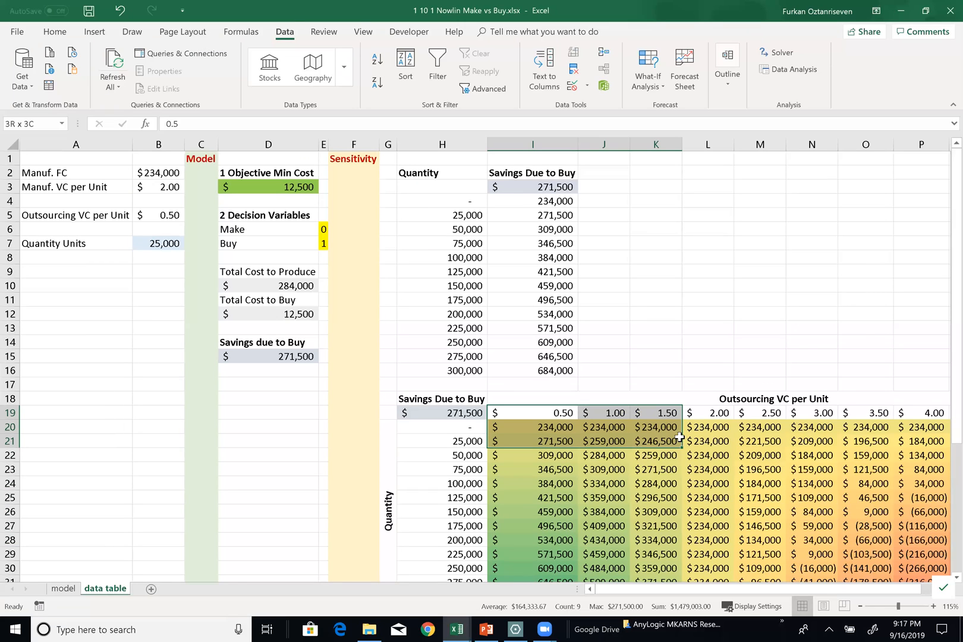
{"action": "left_click_drag", "start_coordinate": [680, 437], "coordinate": [660, 554]}
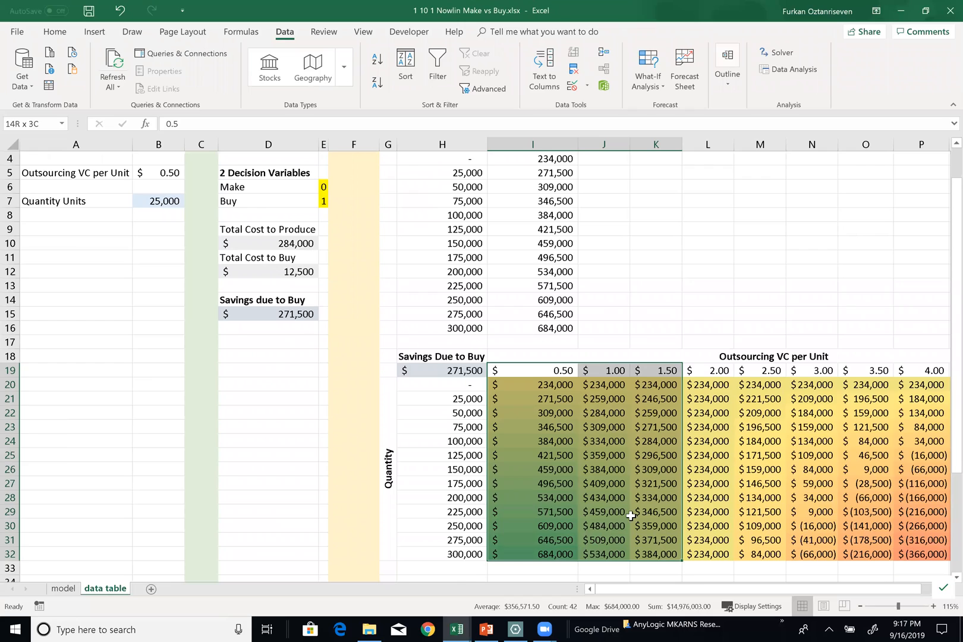
{"action": "scroll", "coordinate": [615, 488], "scroll_direction": "up", "scroll_amount": 1}
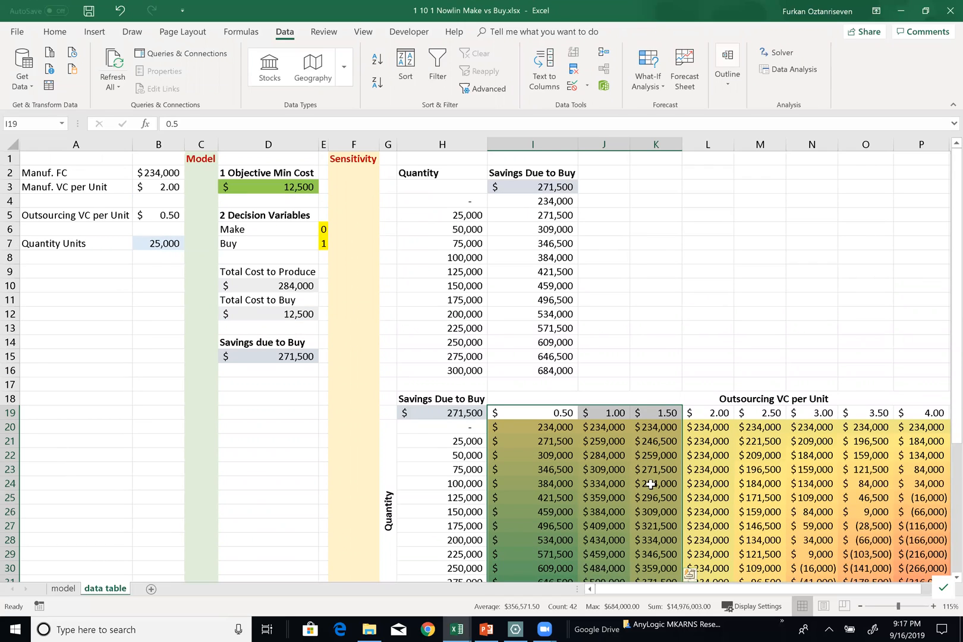
{"action": "scroll", "coordinate": [496, 499], "scroll_direction": "down", "scroll_amount": 1}
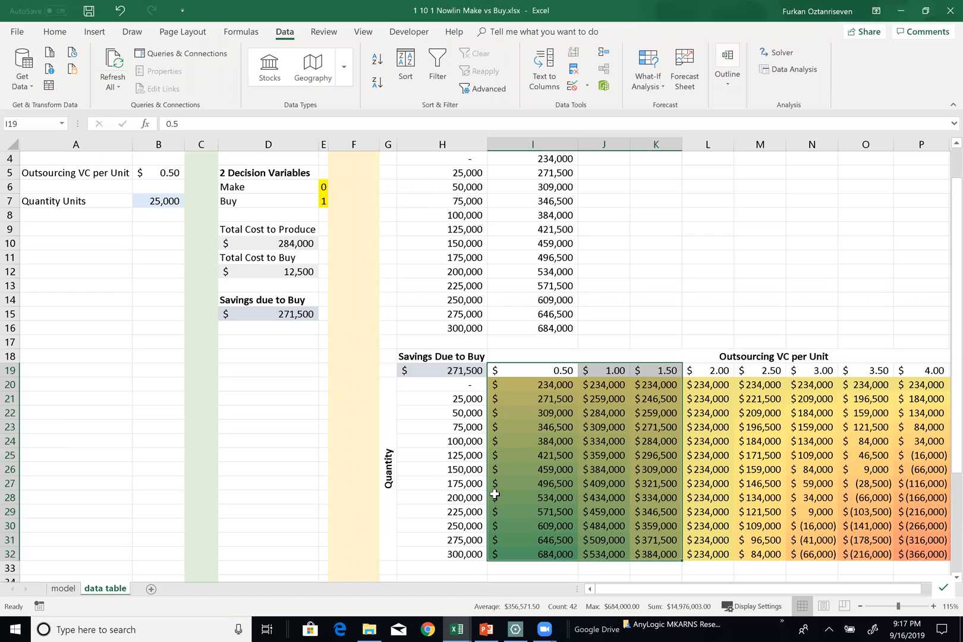
{"action": "scroll", "coordinate": [355, 452], "scroll_direction": "up", "scroll_amount": 1}
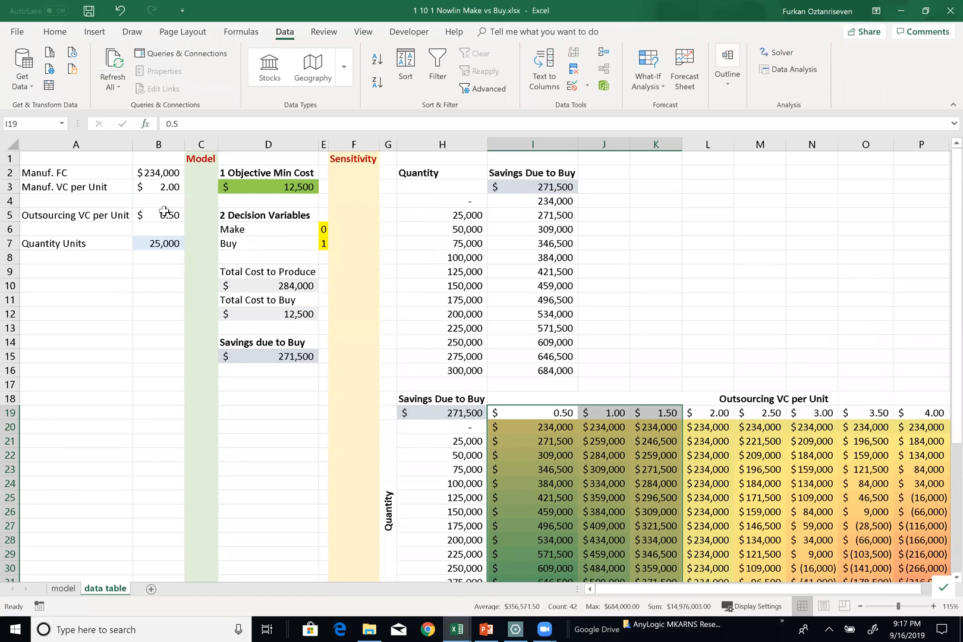
Examine the 2.00 outsourcing cost column and compare it with the manufacturing variable and fixed costs in B3 and B2
{"action": "left_click", "coordinate": [720, 402]}
{"action": "left_click_drag", "start_coordinate": [717, 413], "coordinate": [707, 568]}
{"action": "scroll", "coordinate": [162, 251], "scroll_direction": "up", "scroll_amount": 1}
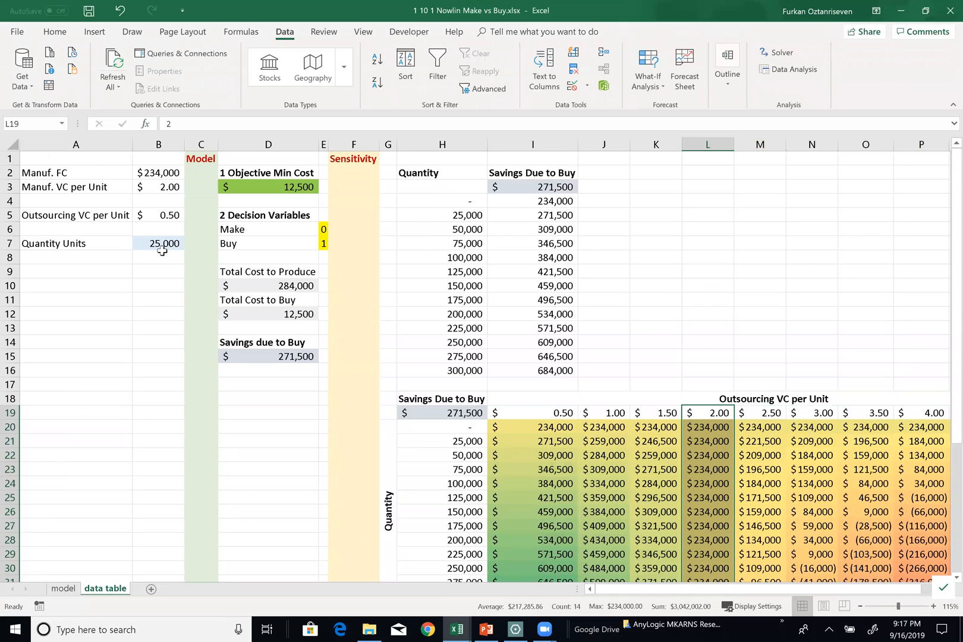
{"action": "left_click", "coordinate": [166, 209]}
{"action": "left_click", "coordinate": [167, 187]}
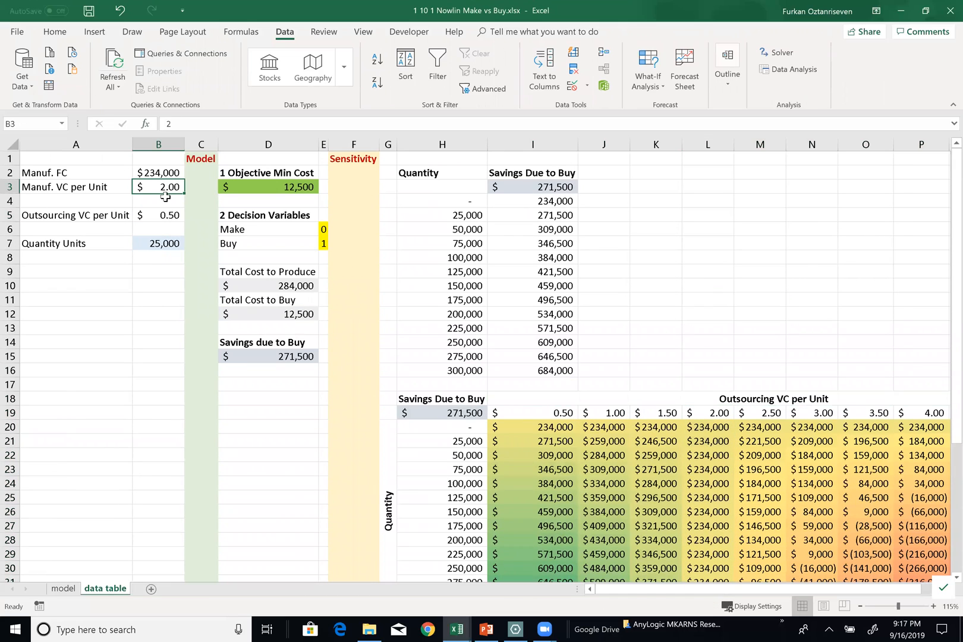
{"action": "left_click", "coordinate": [158, 174]}
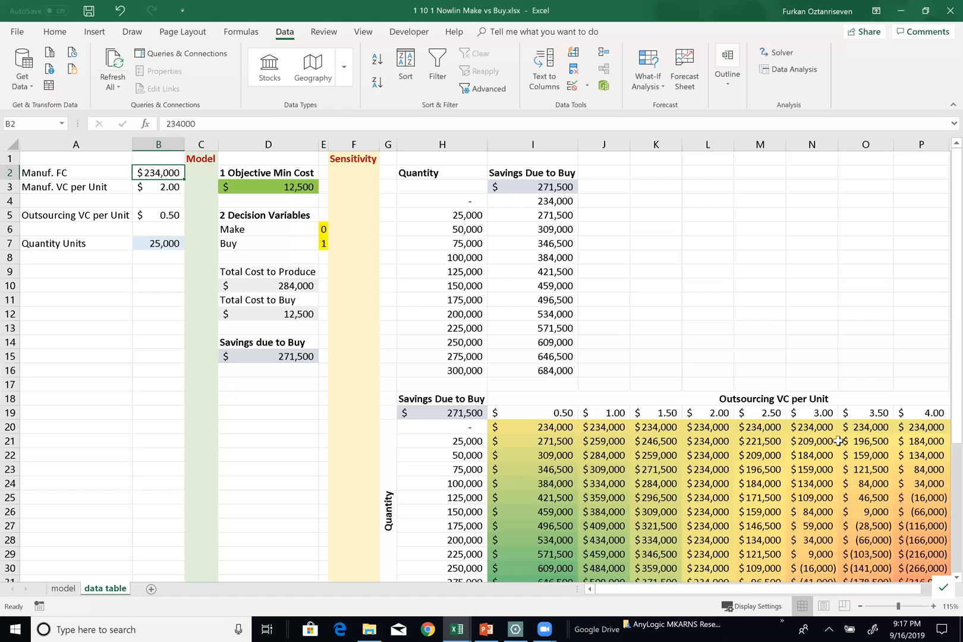
Examine the savings in the 4.00 cost column, P20:P32, and the results for costs 0.50 to 2.50 in I20:M32
{"action": "left_click", "coordinate": [920, 426]}
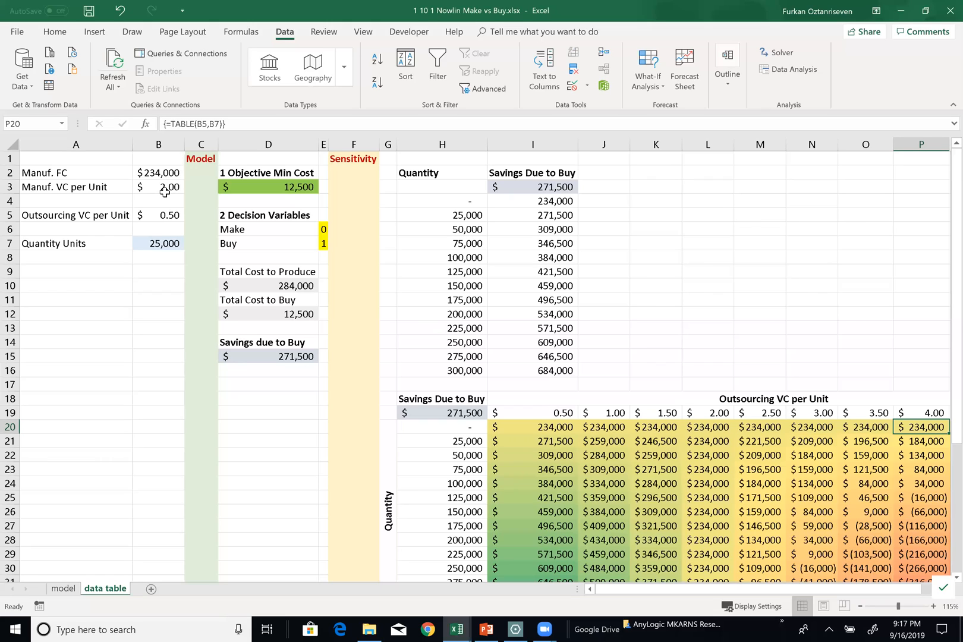
{"action": "left_click_drag", "start_coordinate": [926, 428], "coordinate": [939, 550]}
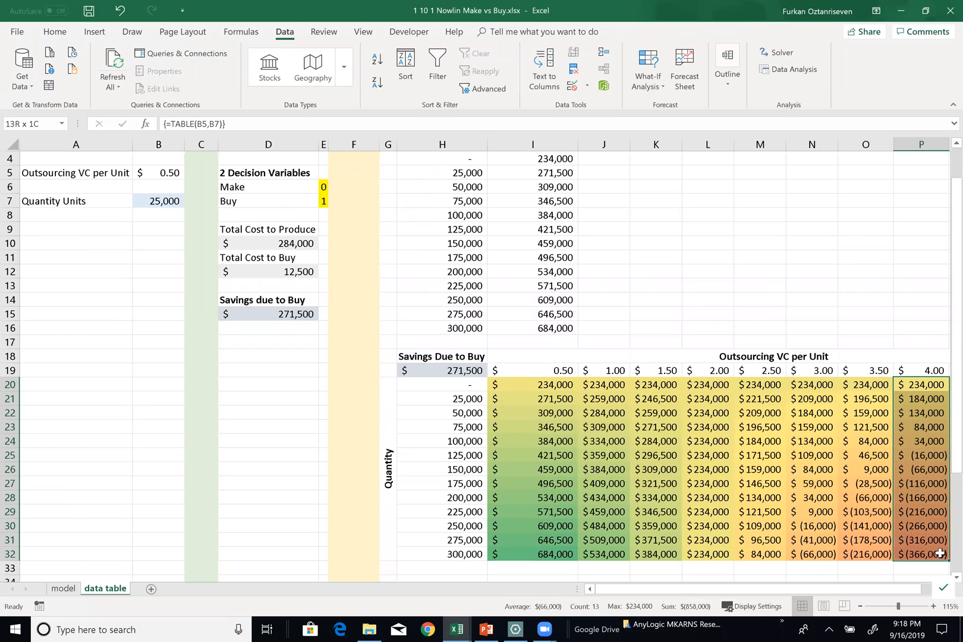
{"action": "left_click_drag", "start_coordinate": [940, 554], "coordinate": [940, 554]}
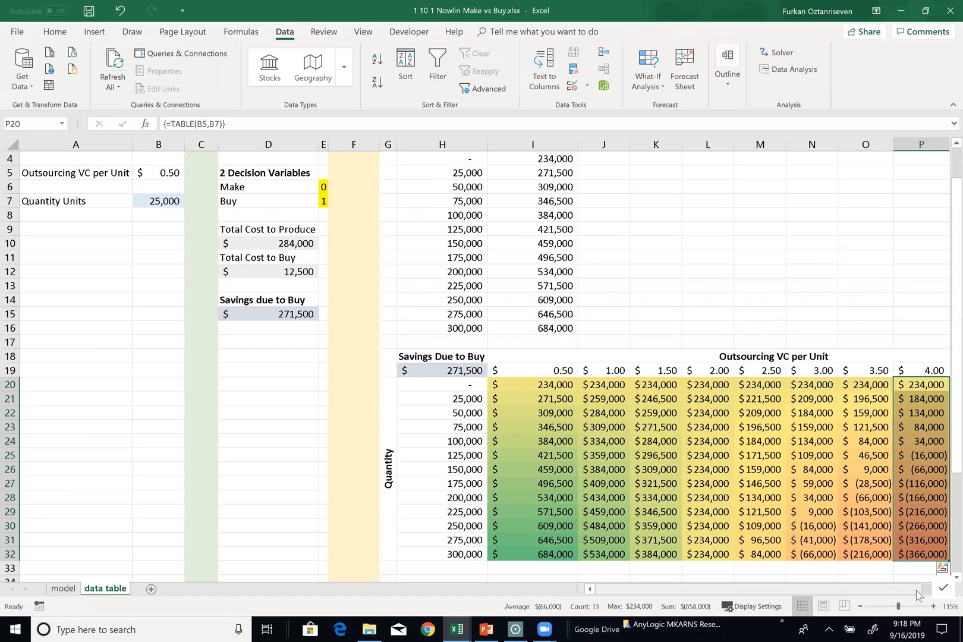
{"action": "left_click", "coordinate": [944, 589]}
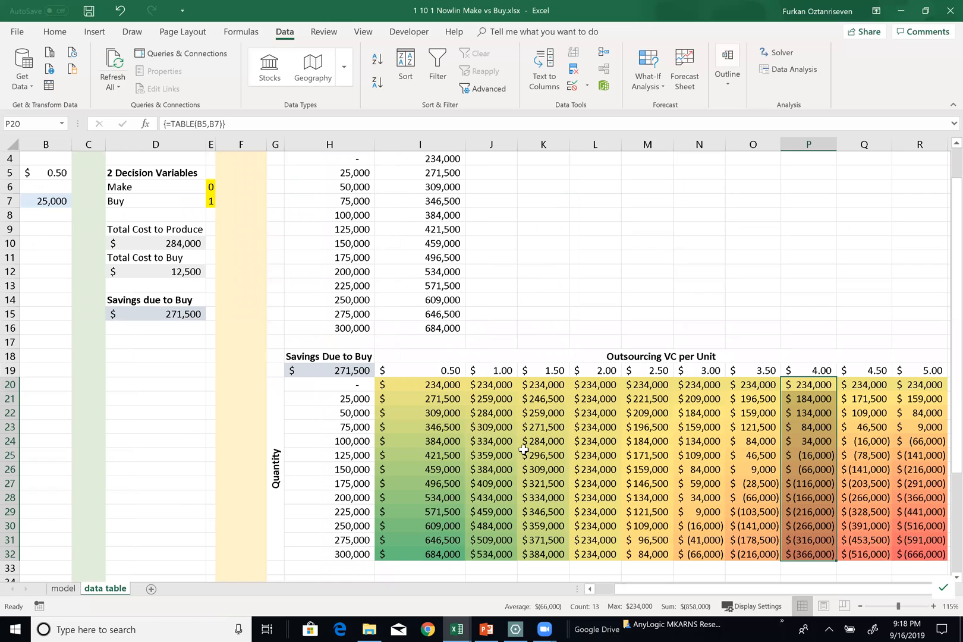
{"action": "left_click_drag", "start_coordinate": [437, 386], "coordinate": [642, 557]}
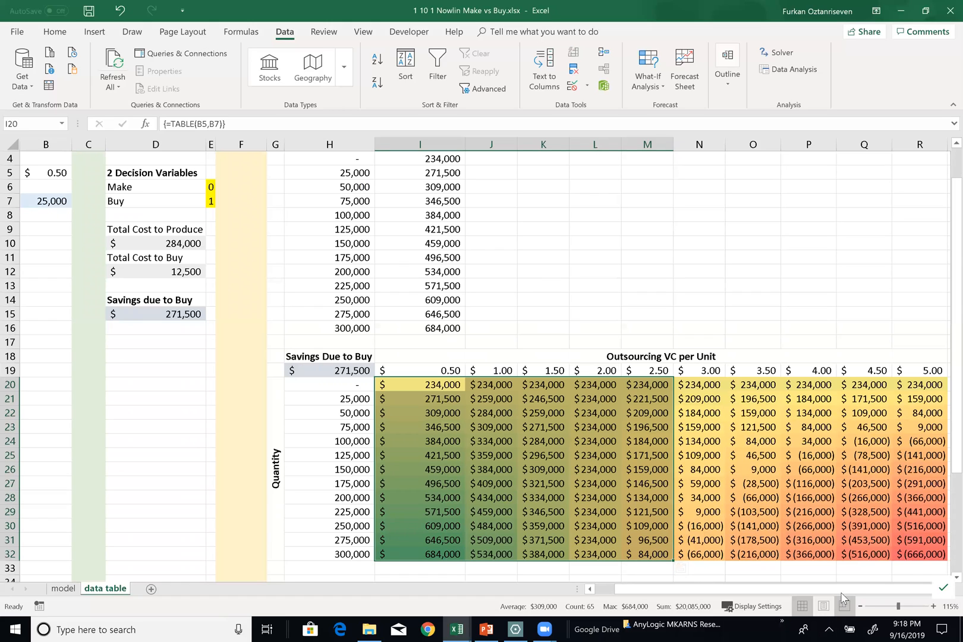
Highlight the two-way table savings in I20:R32 that are greater than 0 using Light Red Fill with Dark Red Text
{"action": "left_click", "coordinate": [927, 556]}
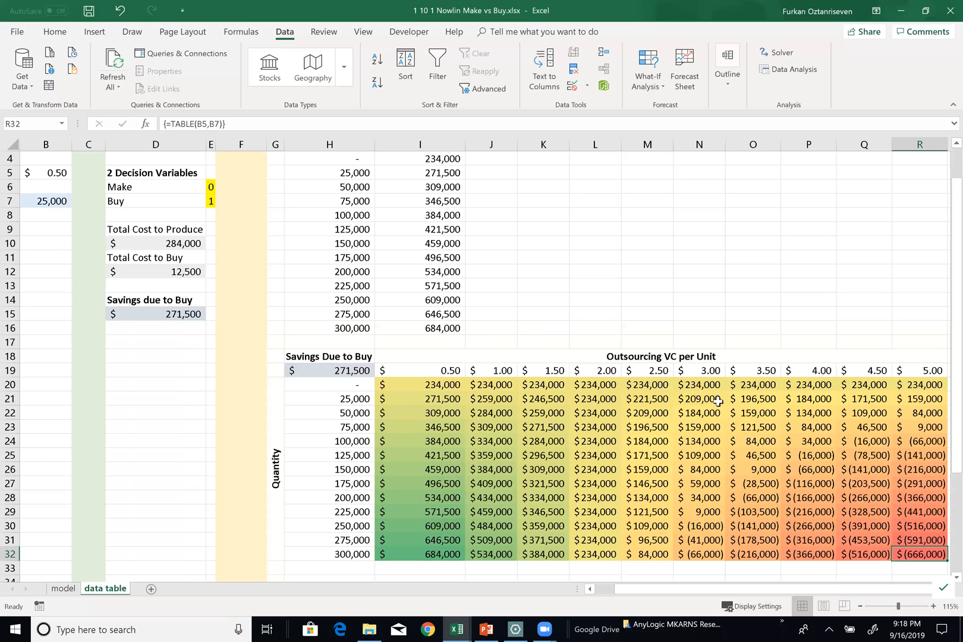
{"action": "scroll", "coordinate": [609, 403], "scroll_direction": "down", "scroll_amount": 1, "text": "ctrl"}
{"action": "left_click_drag", "start_coordinate": [487, 372], "coordinate": [882, 520]}
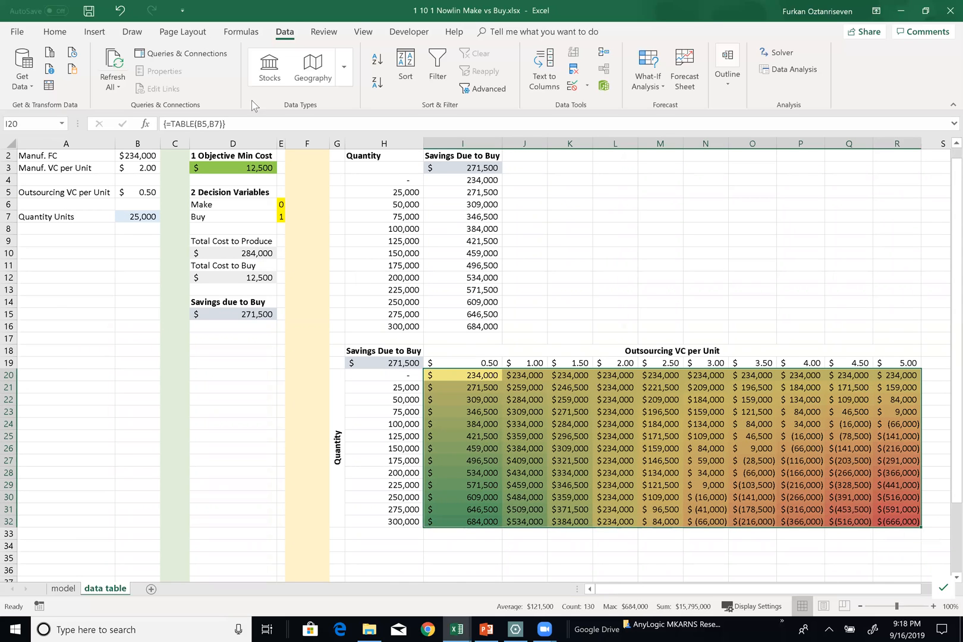
{"action": "left_click", "coordinate": [54, 32]}
{"action": "left_click", "coordinate": [616, 89]}
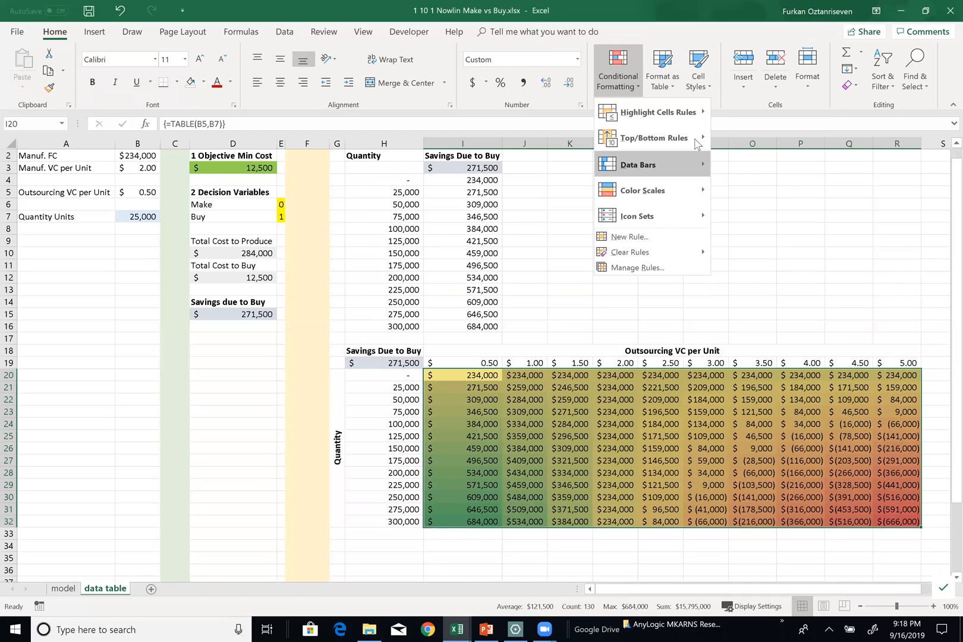
{"action": "mouse_move", "coordinate": [688, 112]}
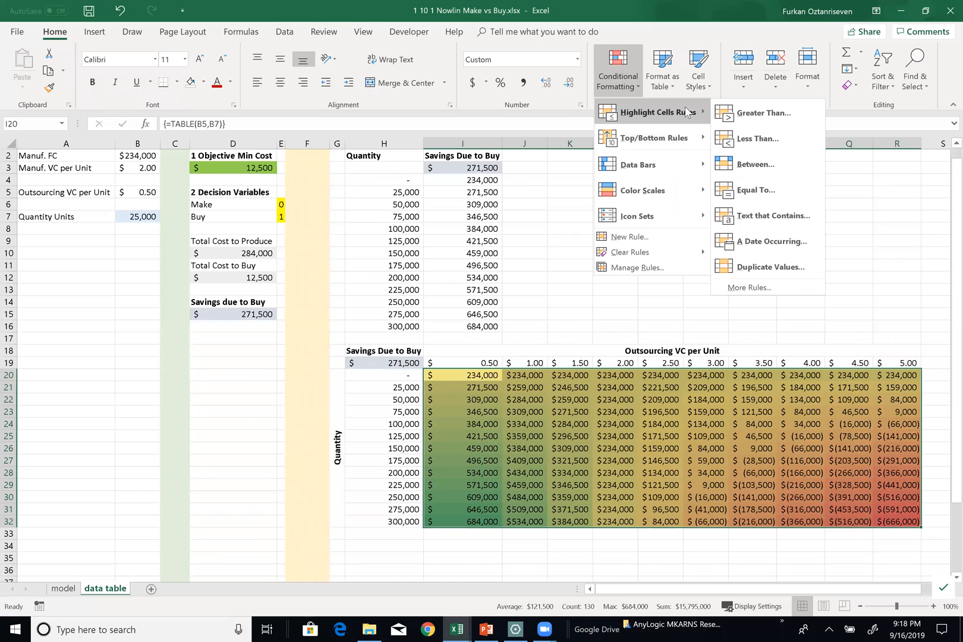
{"action": "left_click", "coordinate": [764, 113]}
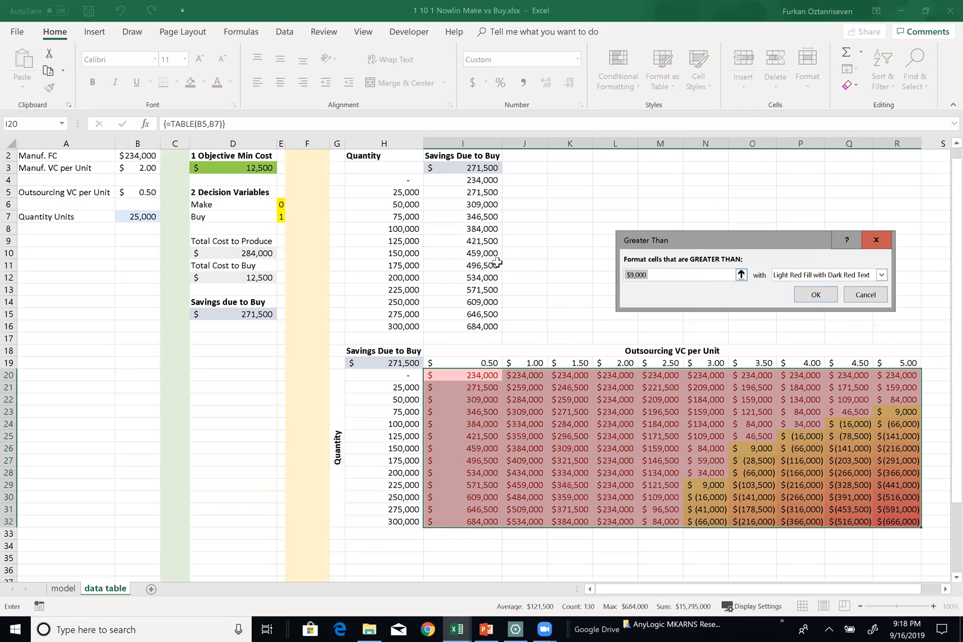
{"action": "type", "text": "="}
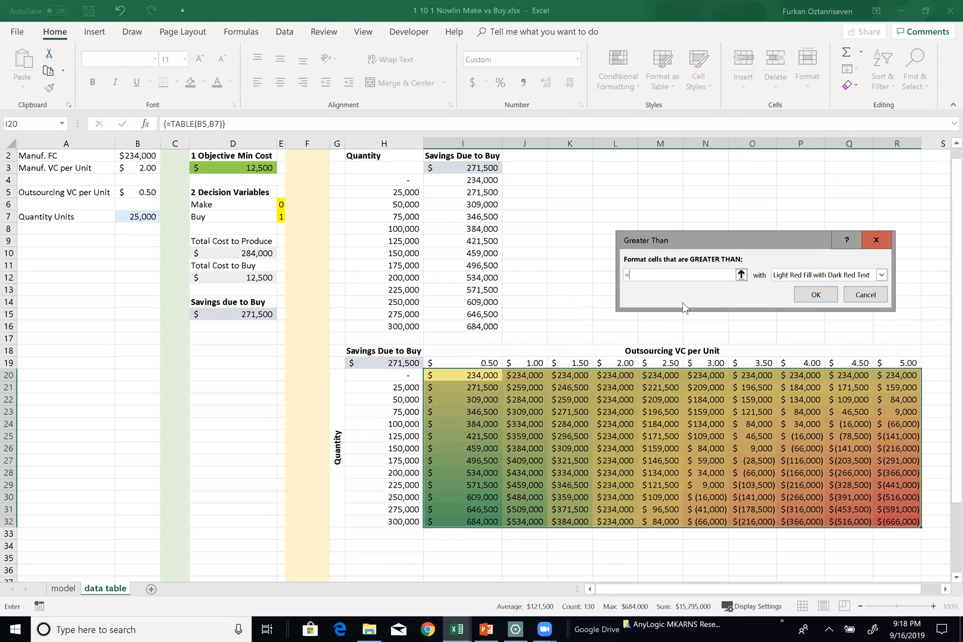
{"action": "left_click", "coordinate": [810, 276]}
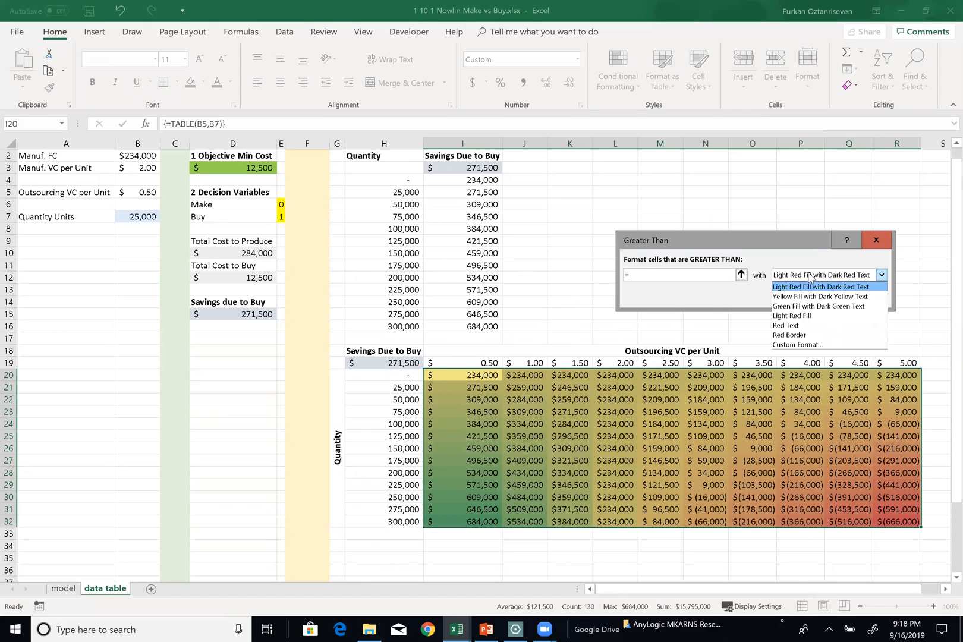
{"action": "left_click", "coordinate": [683, 272]}
{"action": "left_click", "coordinate": [637, 274]}
{"action": "key", "text": "BackSpace"}
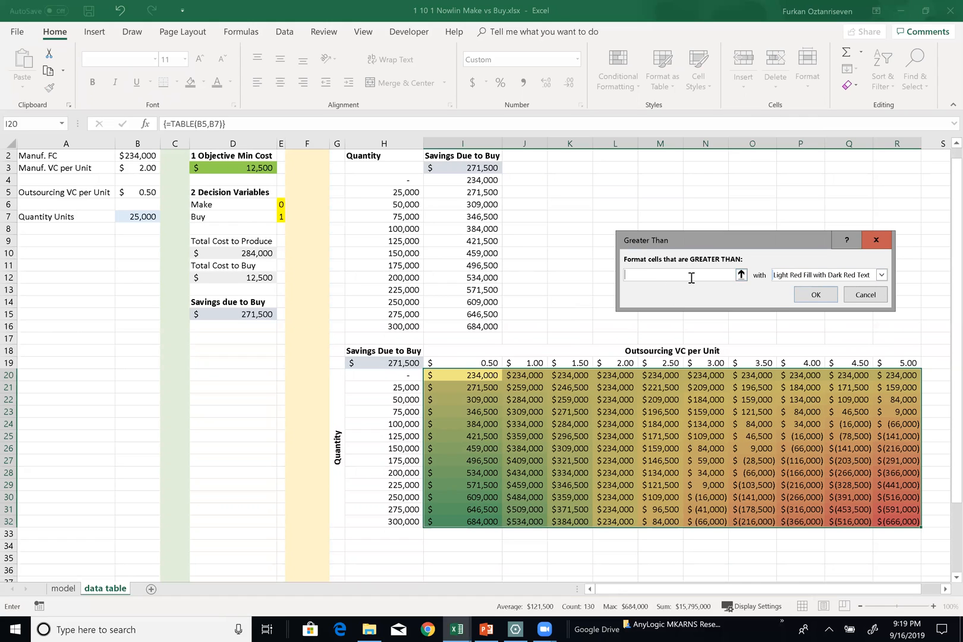
{"action": "type", "text": "0"}
{"action": "left_click", "coordinate": [865, 277]}
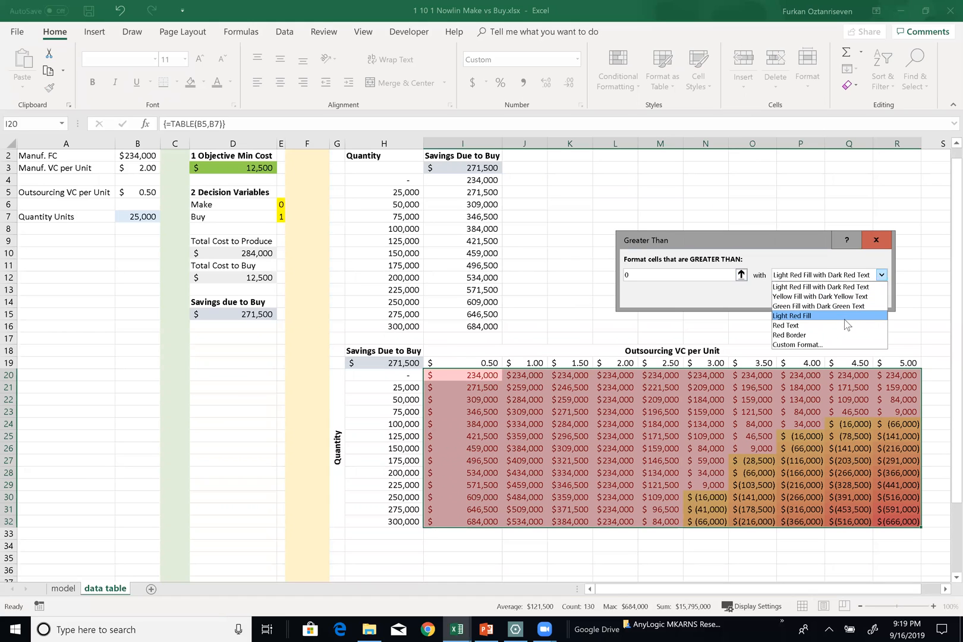
{"action": "left_click", "coordinate": [849, 287]}
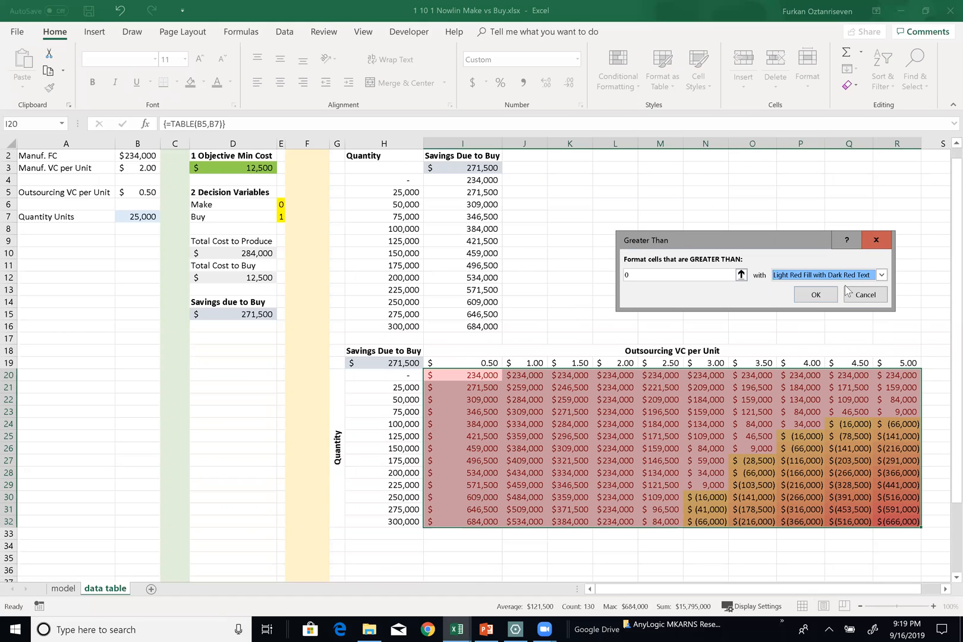
{"action": "left_click", "coordinate": [815, 295]}
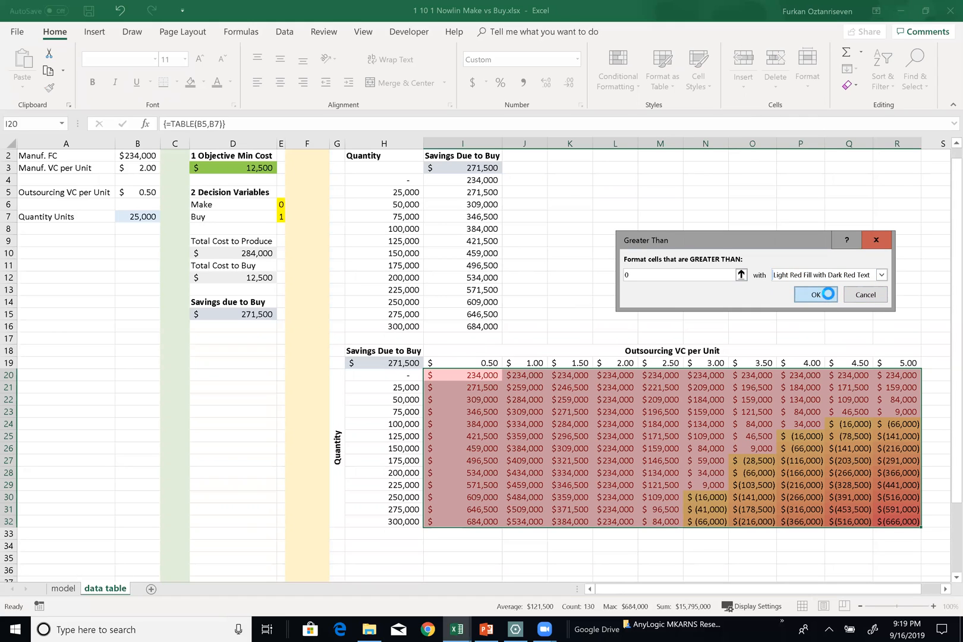
{"action": "left_click", "coordinate": [752, 400]}
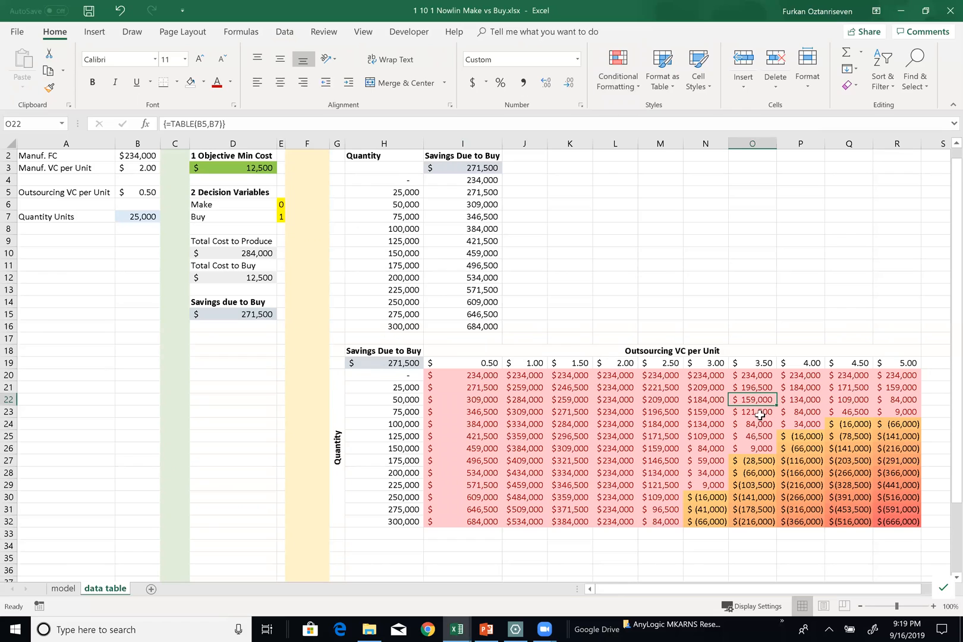
Clear all conditional formatting rules from the two-way table results in I20:R32
{"action": "left_click_drag", "start_coordinate": [443, 380], "coordinate": [888, 520]}
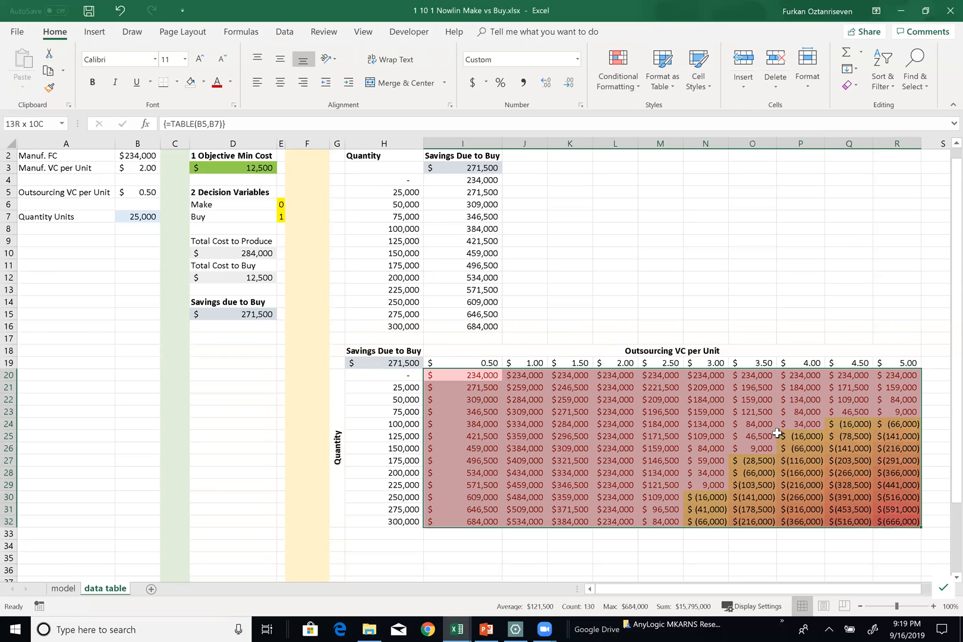
{"action": "left_click", "coordinate": [618, 88]}
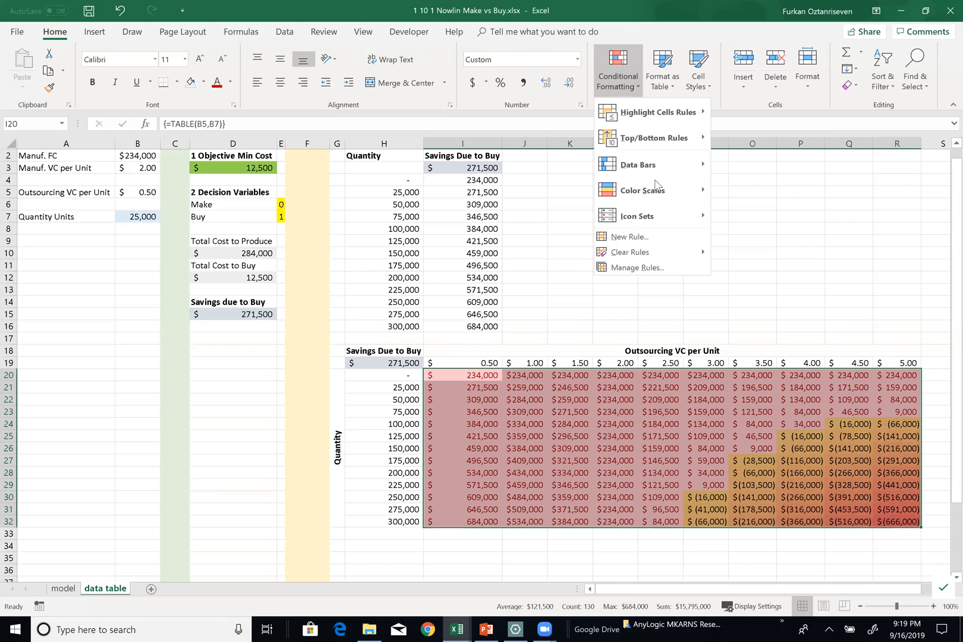
{"action": "mouse_move", "coordinate": [658, 257]}
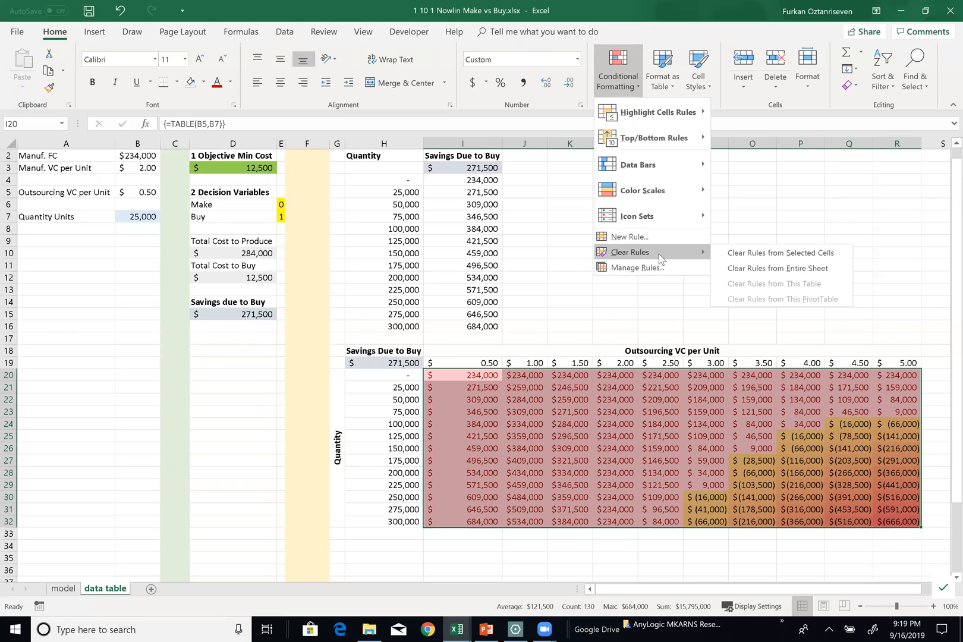
{"action": "left_click", "coordinate": [745, 255]}
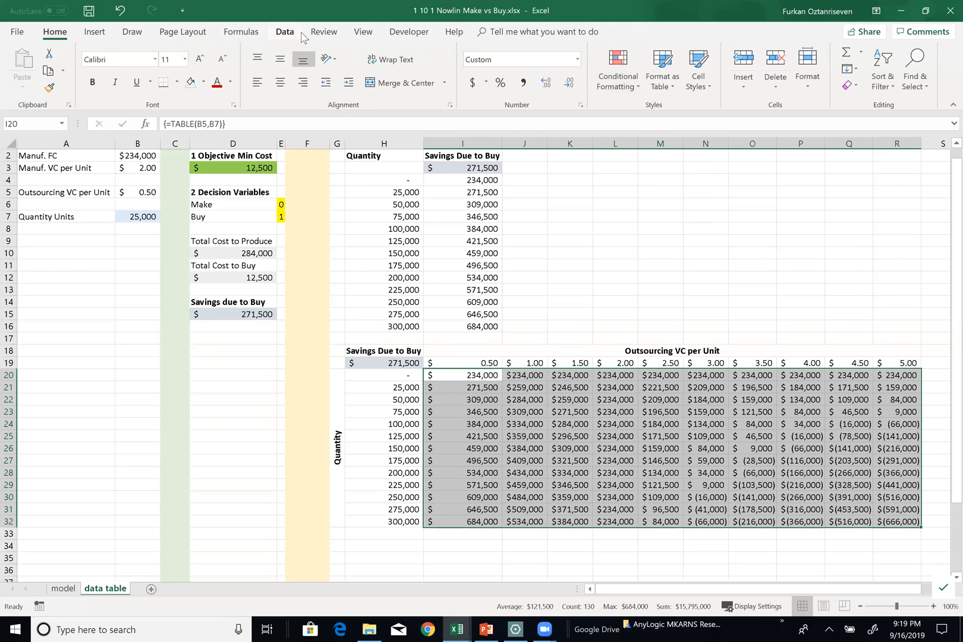
Apply a Greater Than 0 highlight rule with Light Red Fill with Dark Red Text to the cleared range I20:R32
{"action": "left_click", "coordinate": [598, 83]}
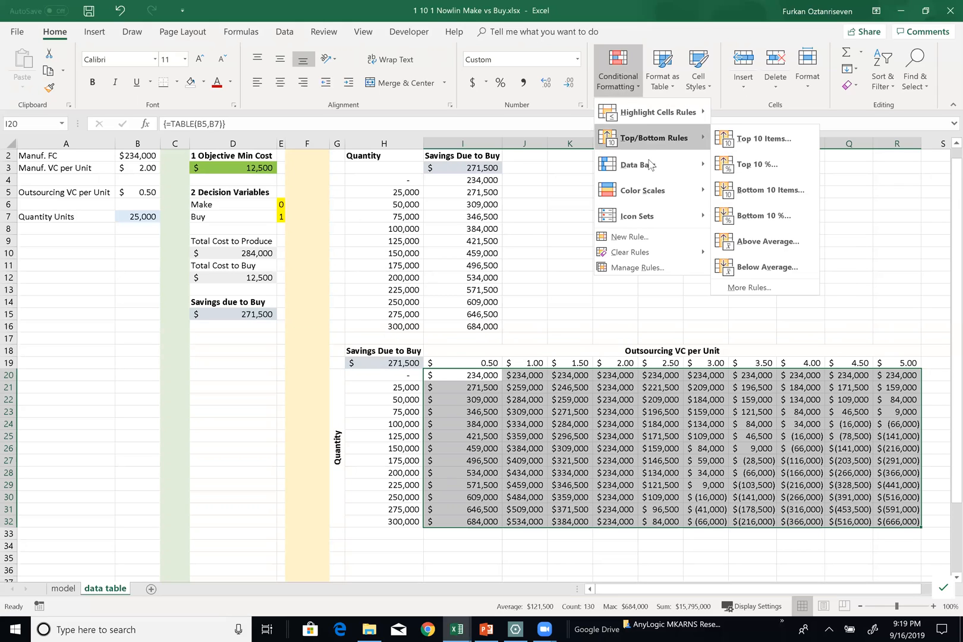
{"action": "mouse_move", "coordinate": [659, 124]}
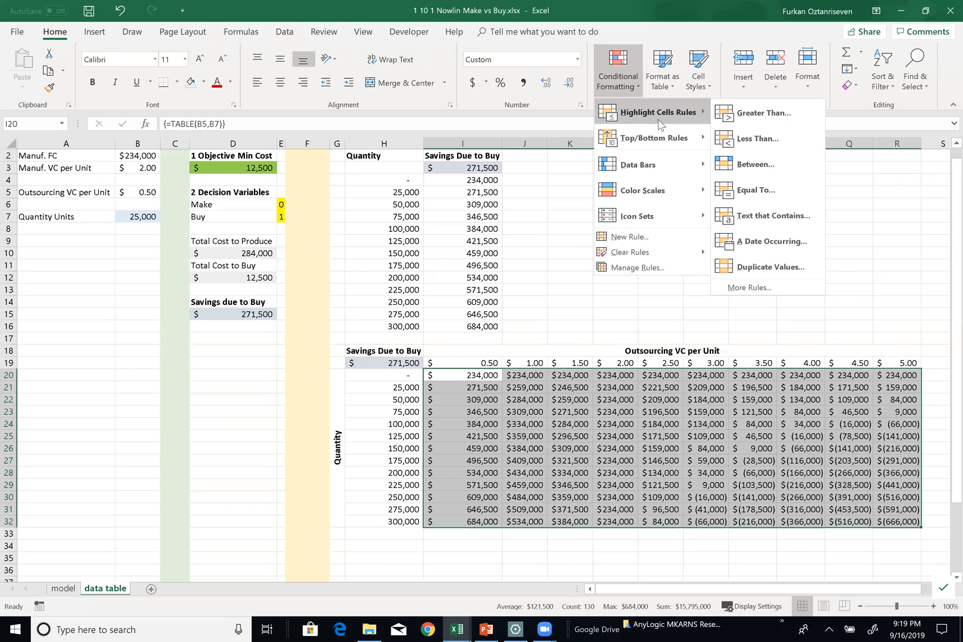
{"action": "left_click", "coordinate": [763, 113]}
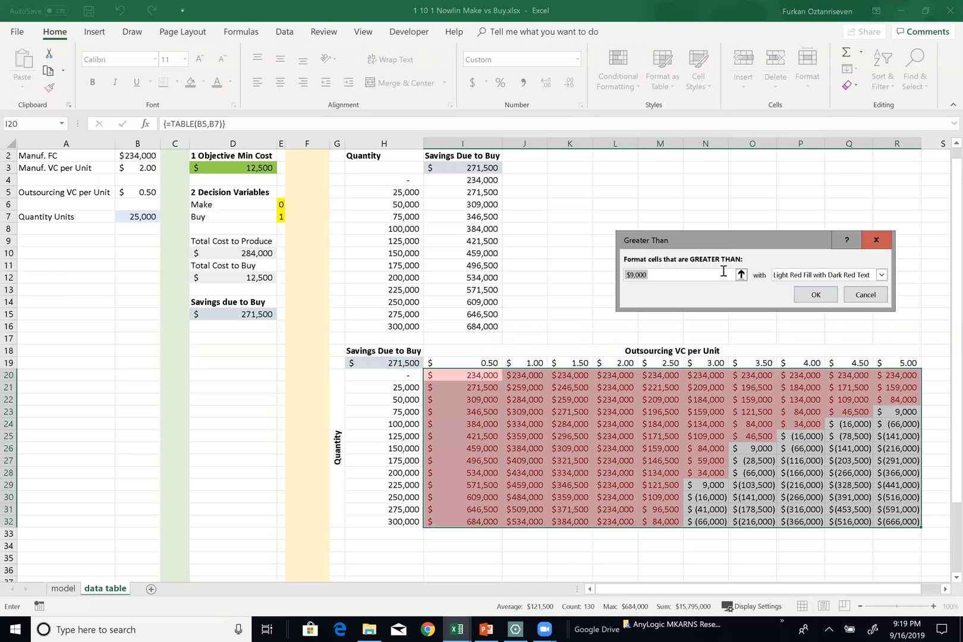
{"action": "key", "text": "BackSpace"}
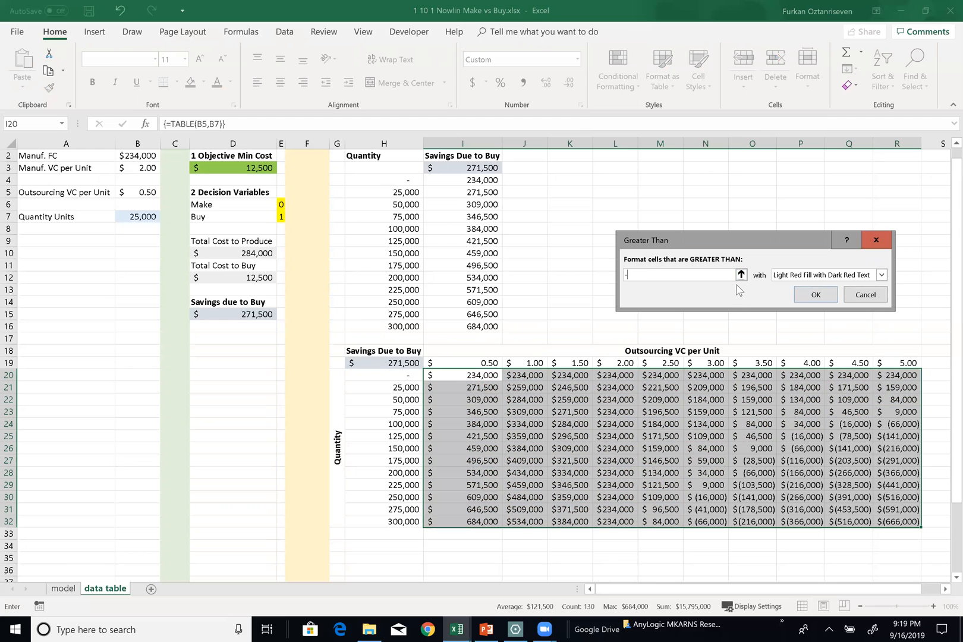
{"action": "type", "text": "0"}
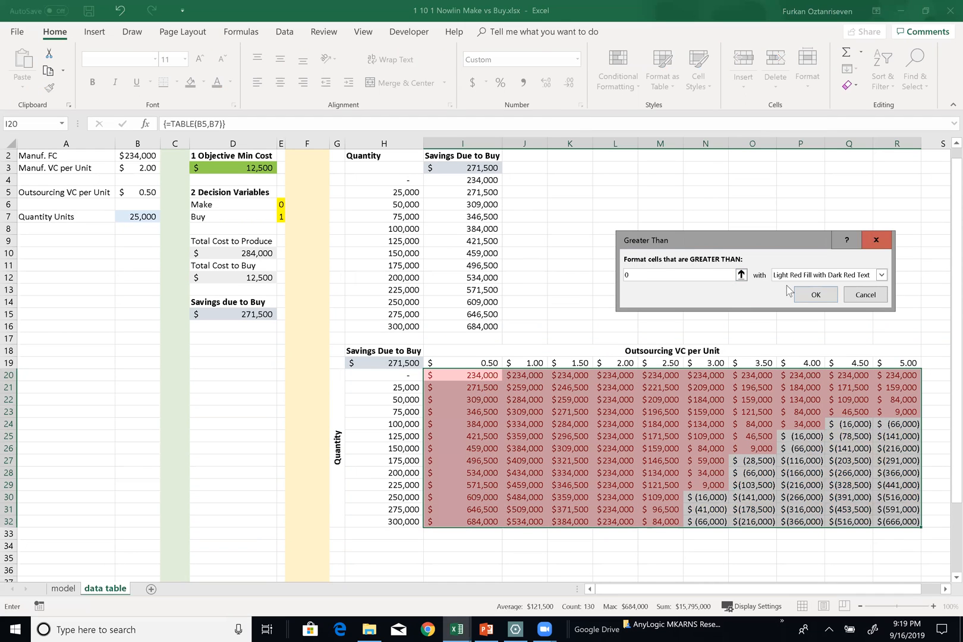
{"action": "left_click", "coordinate": [816, 294]}
{"action": "left_click", "coordinate": [679, 434]}
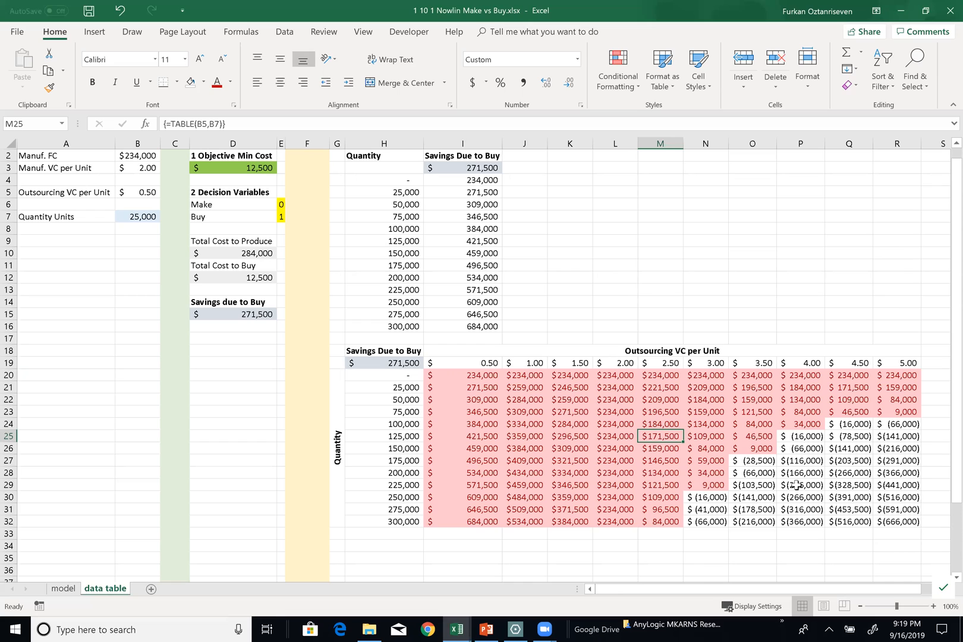
{"action": "scroll", "coordinate": [484, 288], "scroll_direction": "up", "scroll_amount": 1}
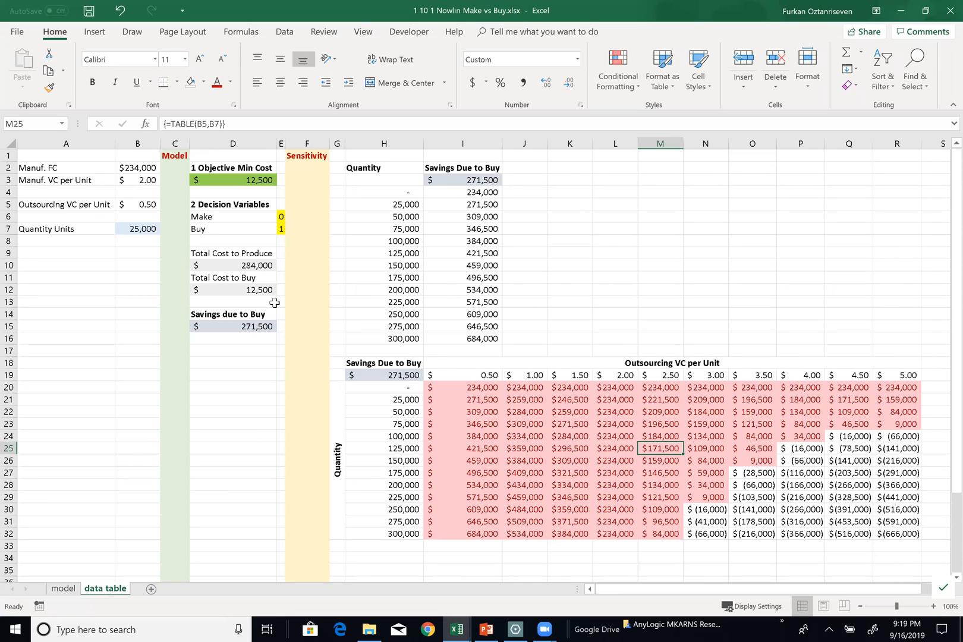